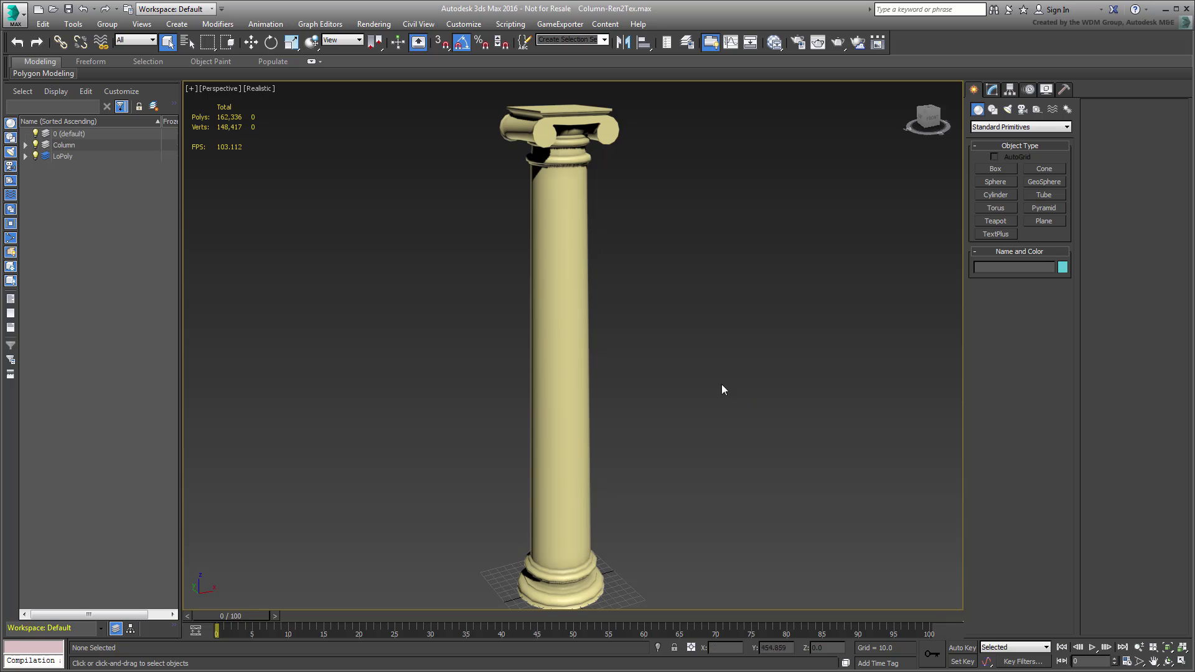
- Unhide the HiPoly and Floaters layers inside the Column layer, keeping the Booleans and Shapes sublayers hidden
left_click(25, 145)
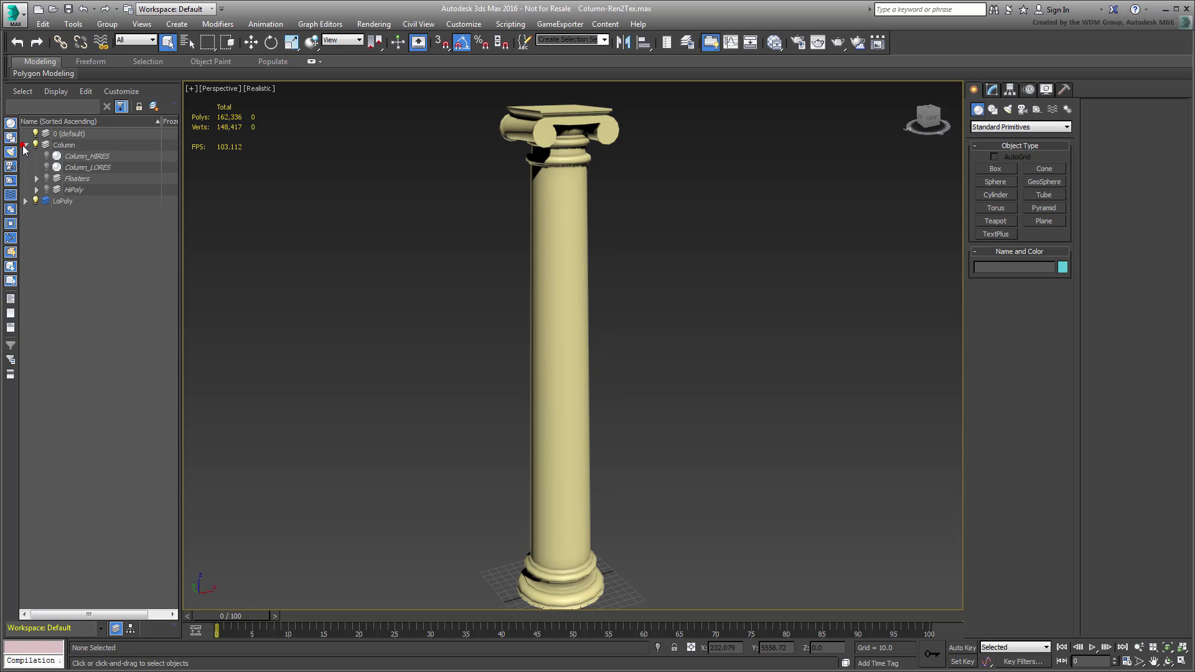
left_click(35, 189)
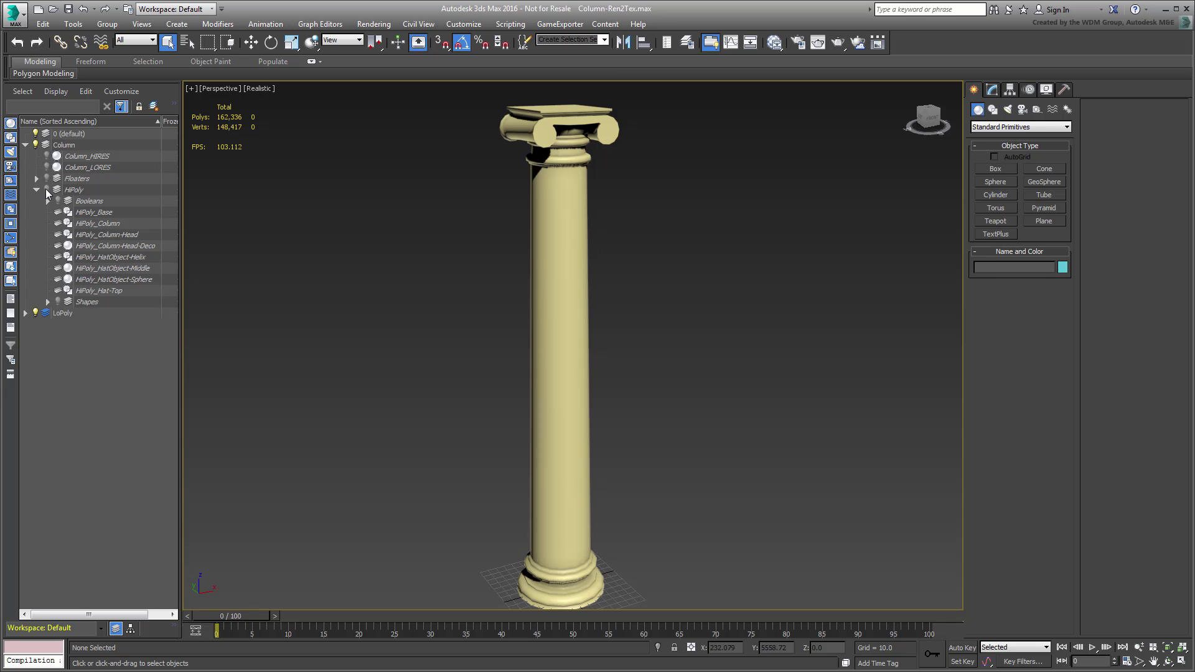
left_click(47, 190)
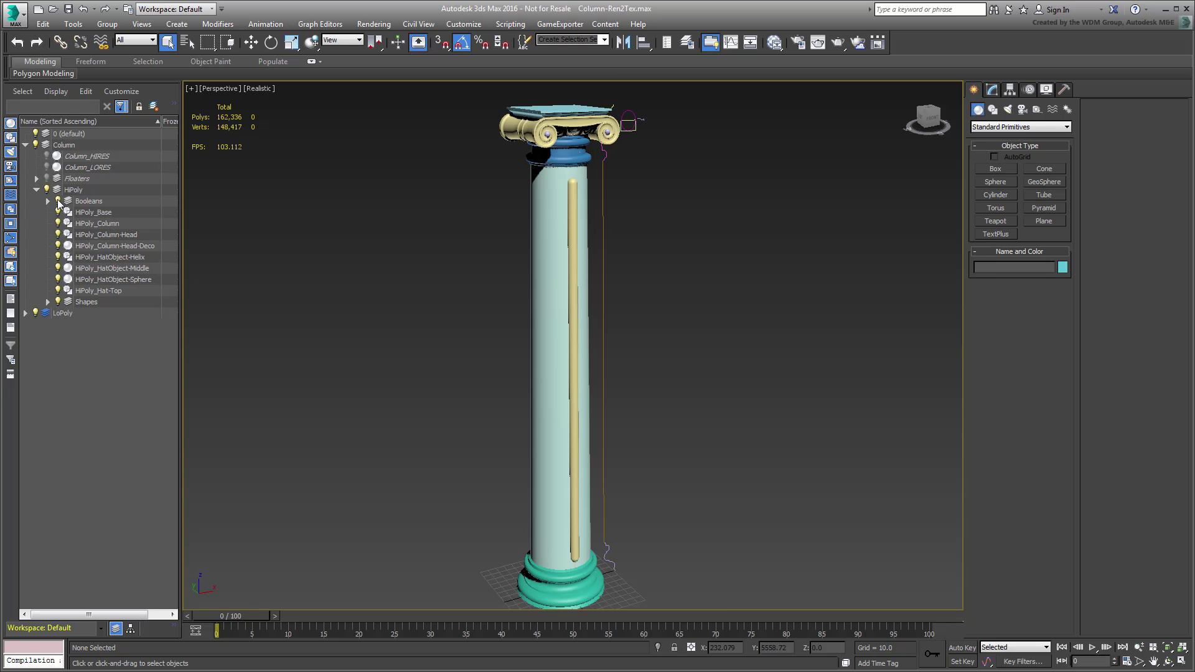
left_click(58, 201)
left_click(58, 302)
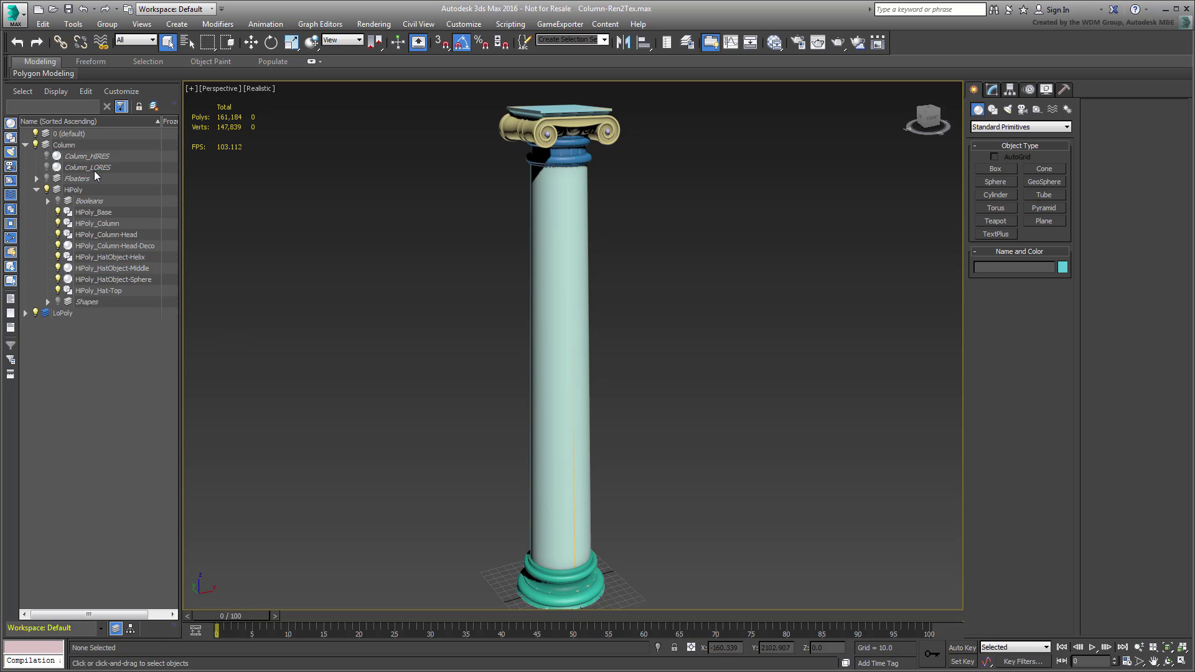
left_click(47, 179)
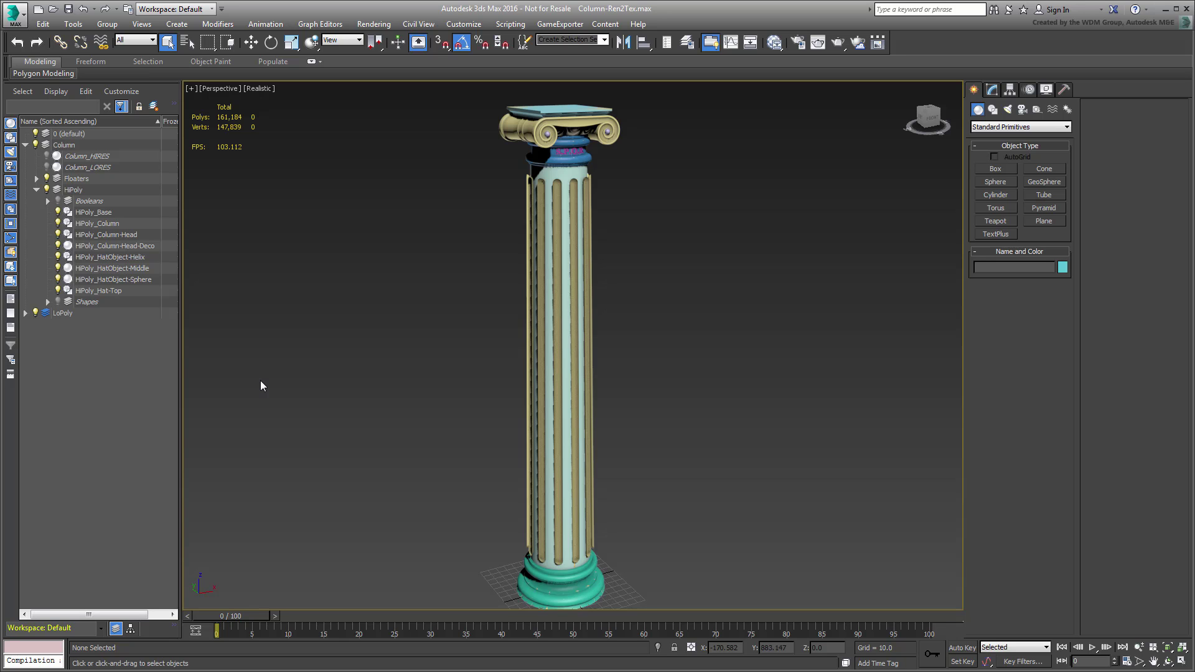
- Select the LoPoly_Column object in the LoPoly layer and open Render To Texture for it
left_click(26, 313)
left_click(87, 325)
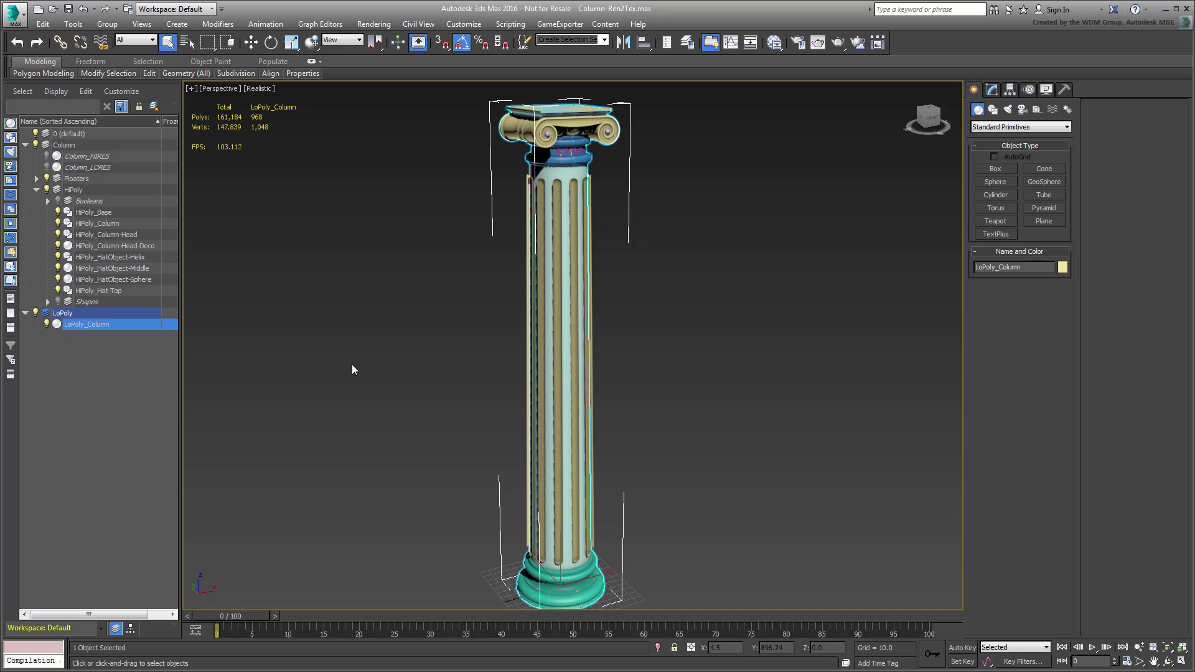
left_click(374, 24)
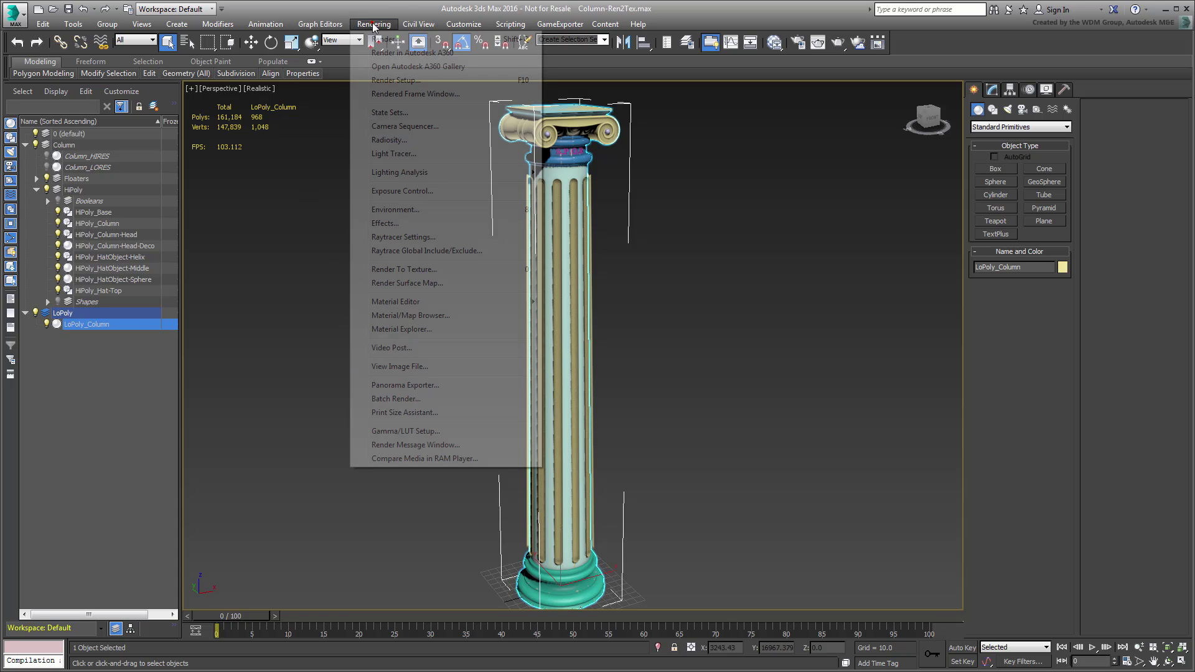
left_click(404, 269)
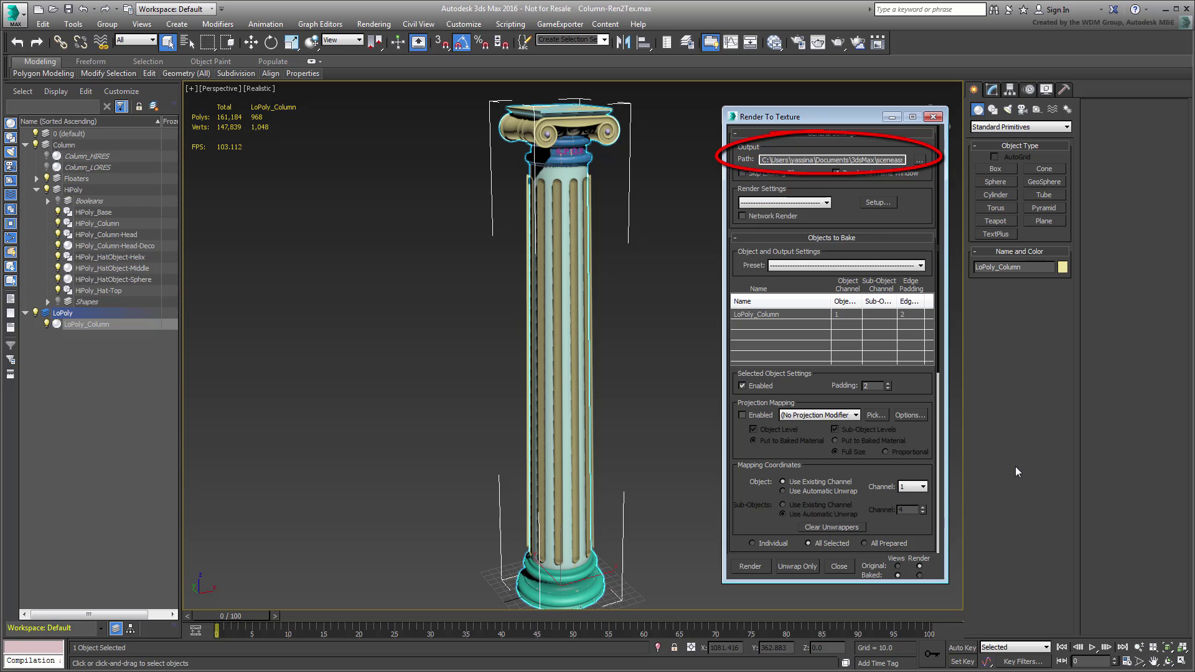
- Set the Render To Texture output path to the D:\LoPoly_Column folder
left_click(919, 160)
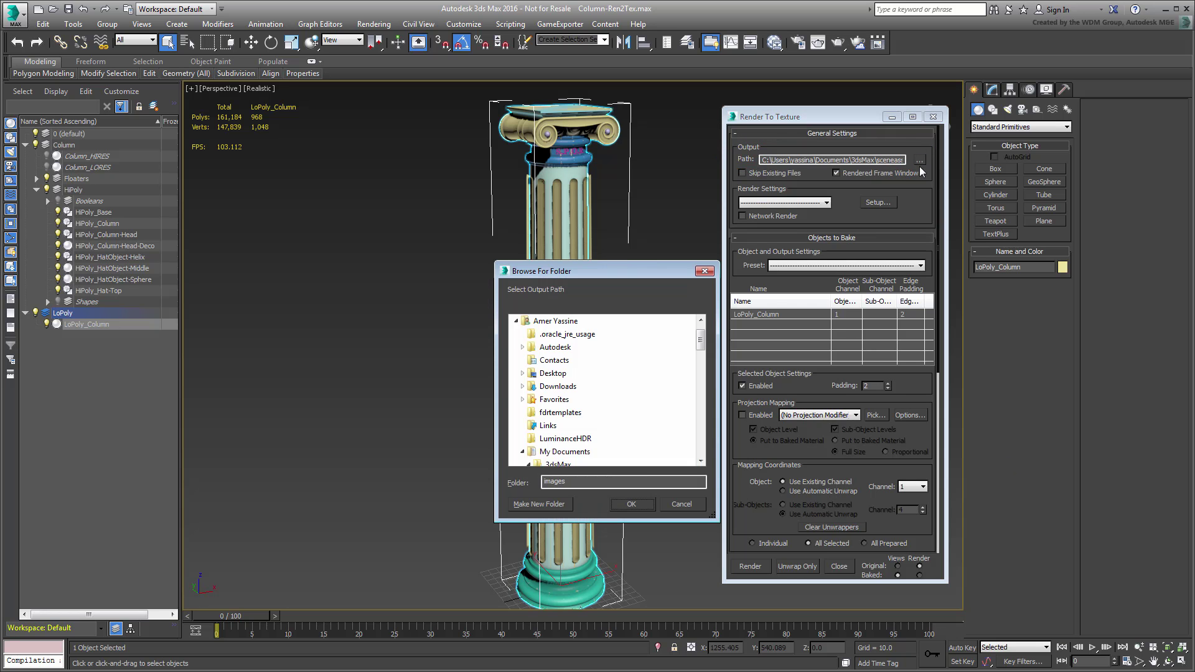
left_click(516, 347)
left_click(516, 360)
left_click(523, 386)
left_click(571, 412)
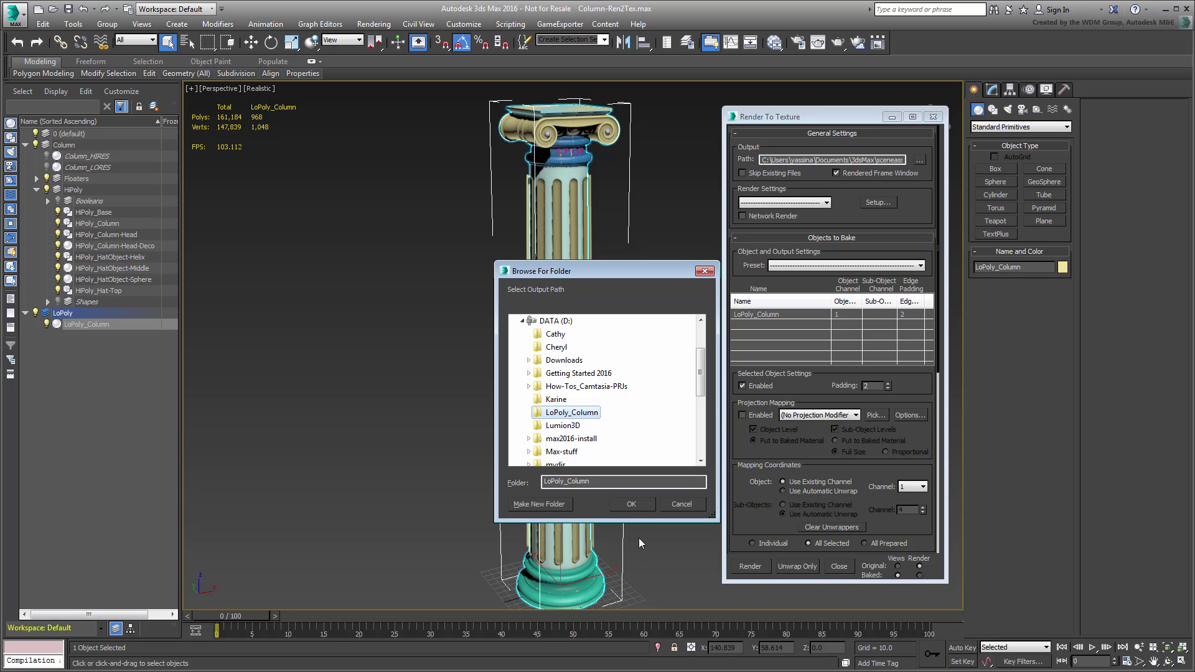
left_click(631, 504)
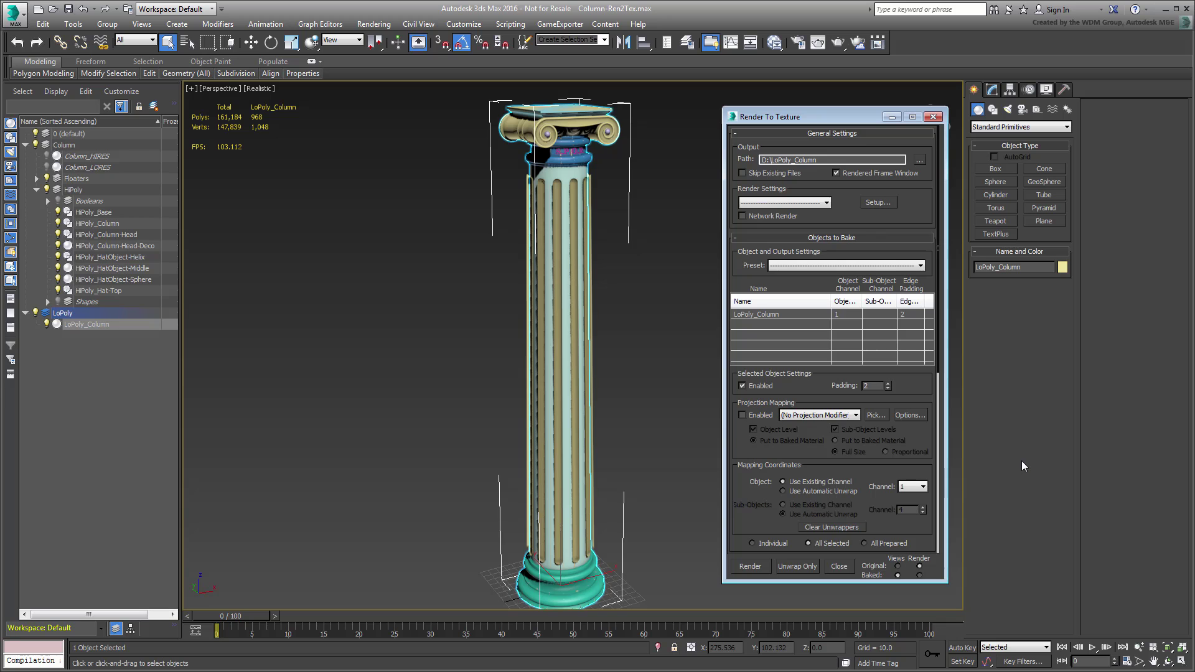
- Enable projection mapping without sub-object levels and add every listed object, Capsule001 through SPQR, as projection targets
left_click(741, 415)
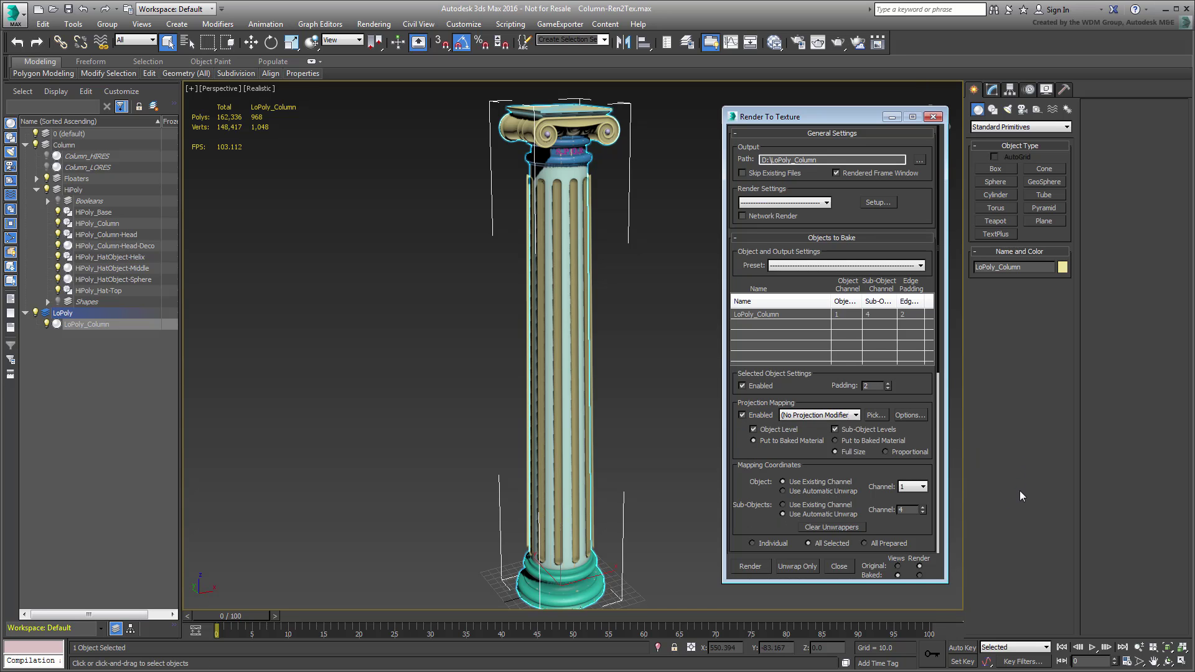
left_click(835, 430)
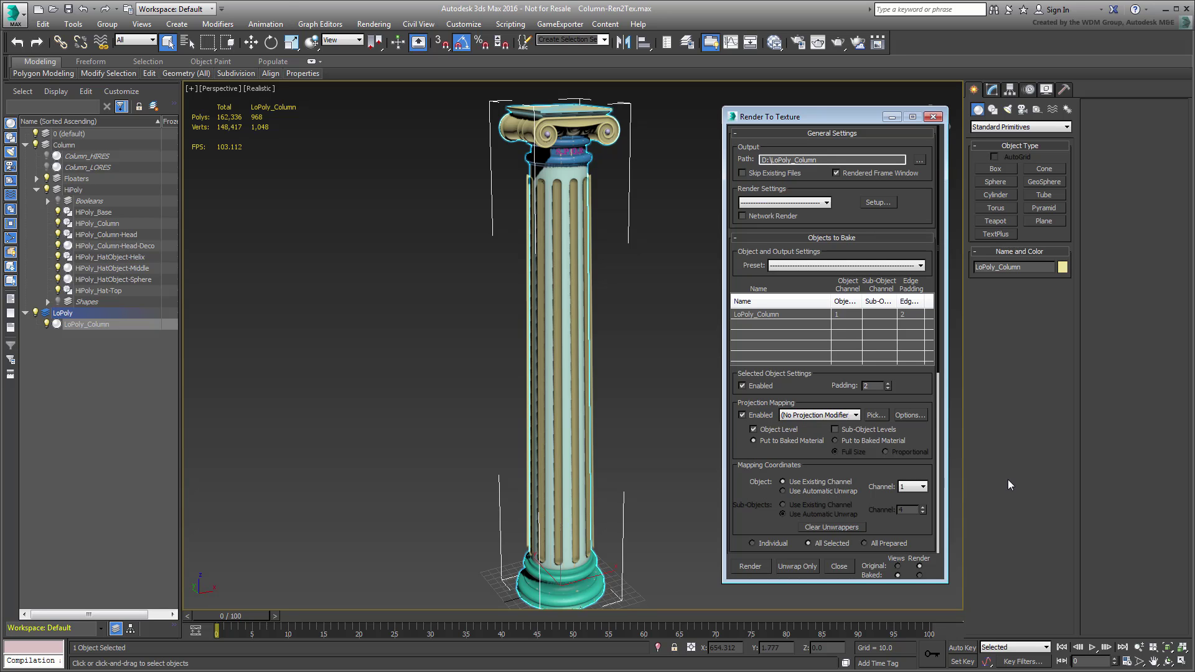
left_click(875, 415)
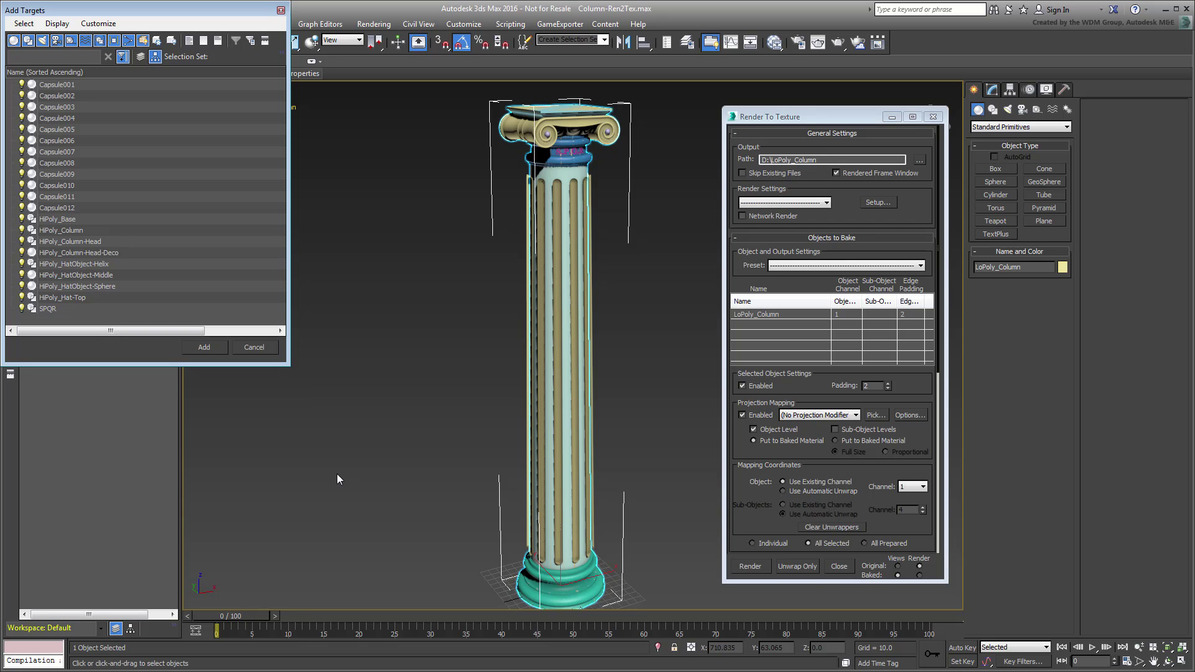
left_click(56, 85)
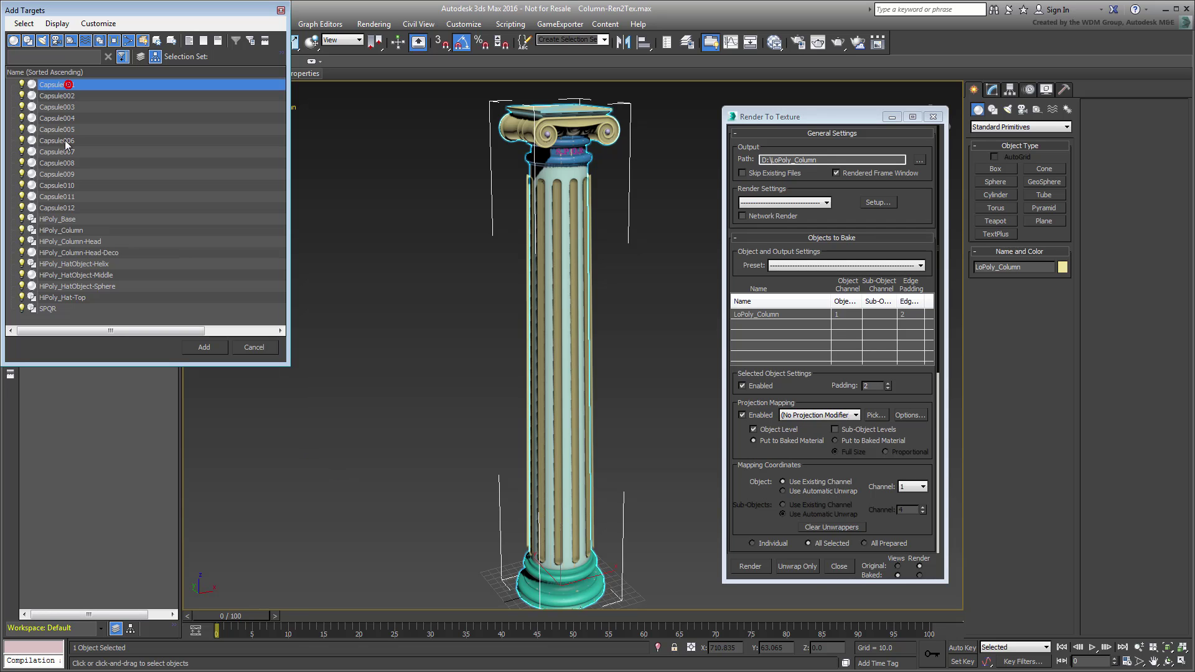
left_click(48, 308, "shift")
left_click(204, 347)
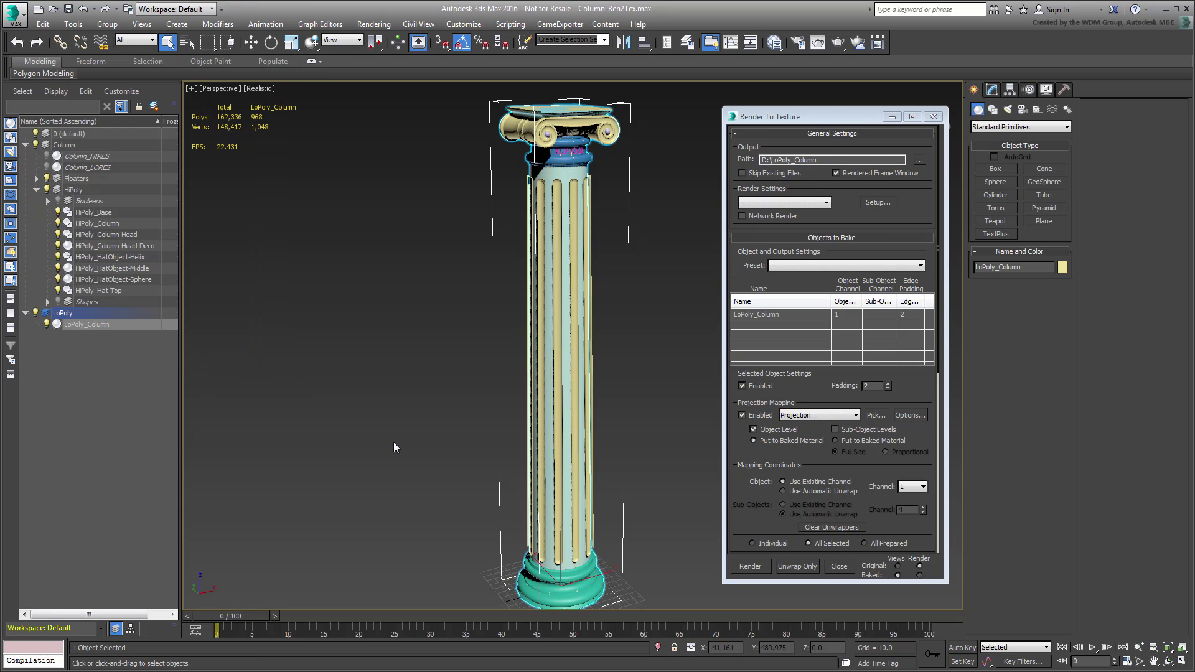
- Move the Render To Texture dialog aside and reset the cage in LoPoly_Column's Projection modifier
left_click_drag(835, 120, 126, 89)
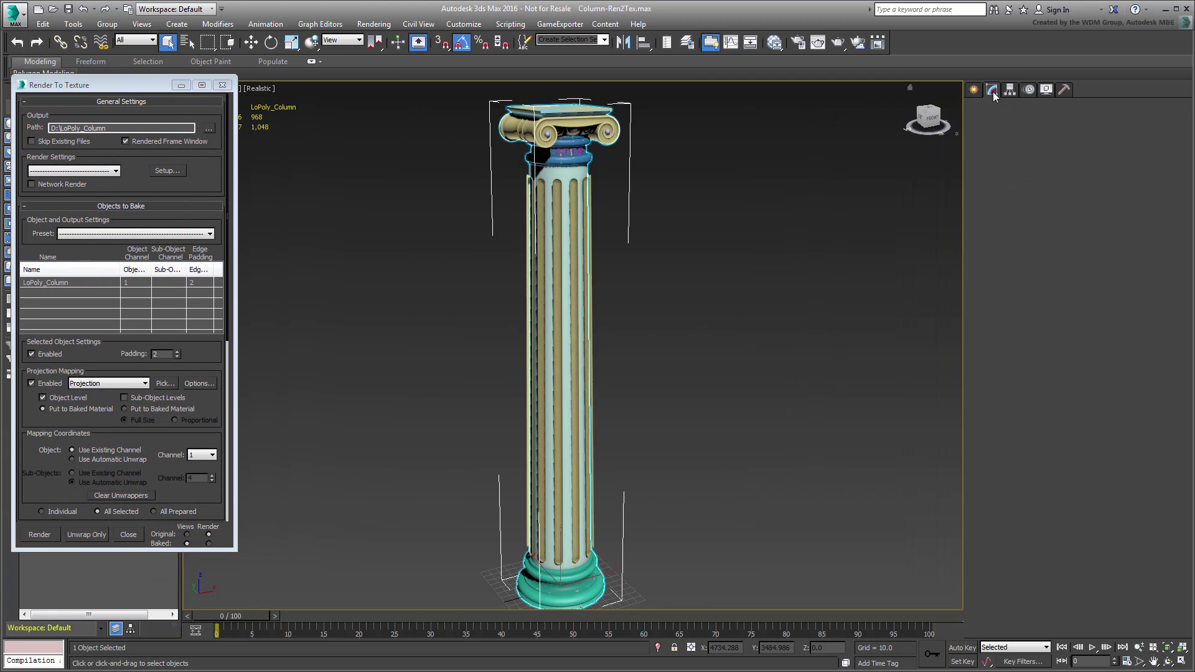
left_click(992, 91)
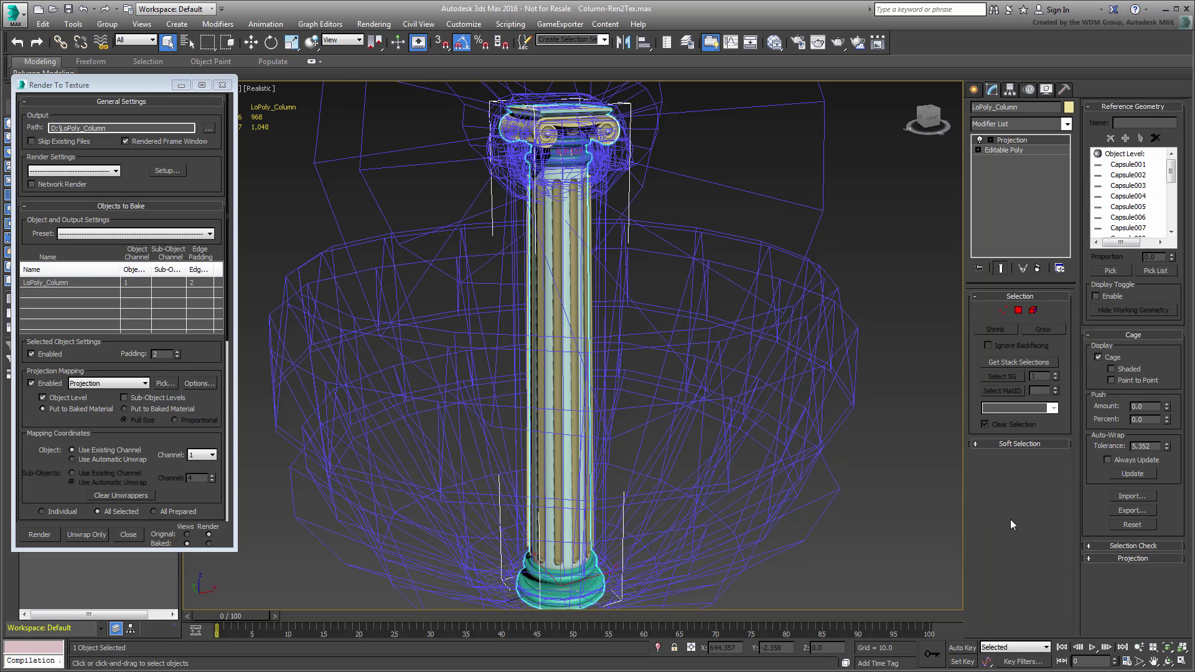
left_click(1130, 524)
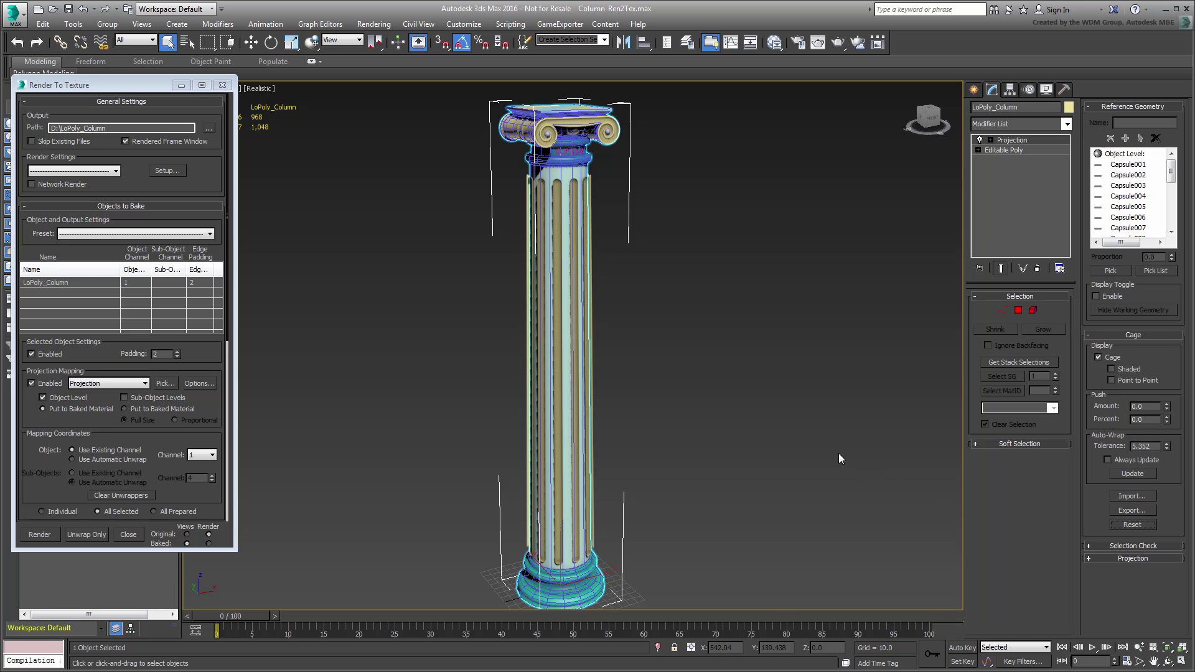
- Try pushing the projection cage outward around the column, checking the fit at the capital
key("alt+w")
scroll(764, 244, "up", 3)
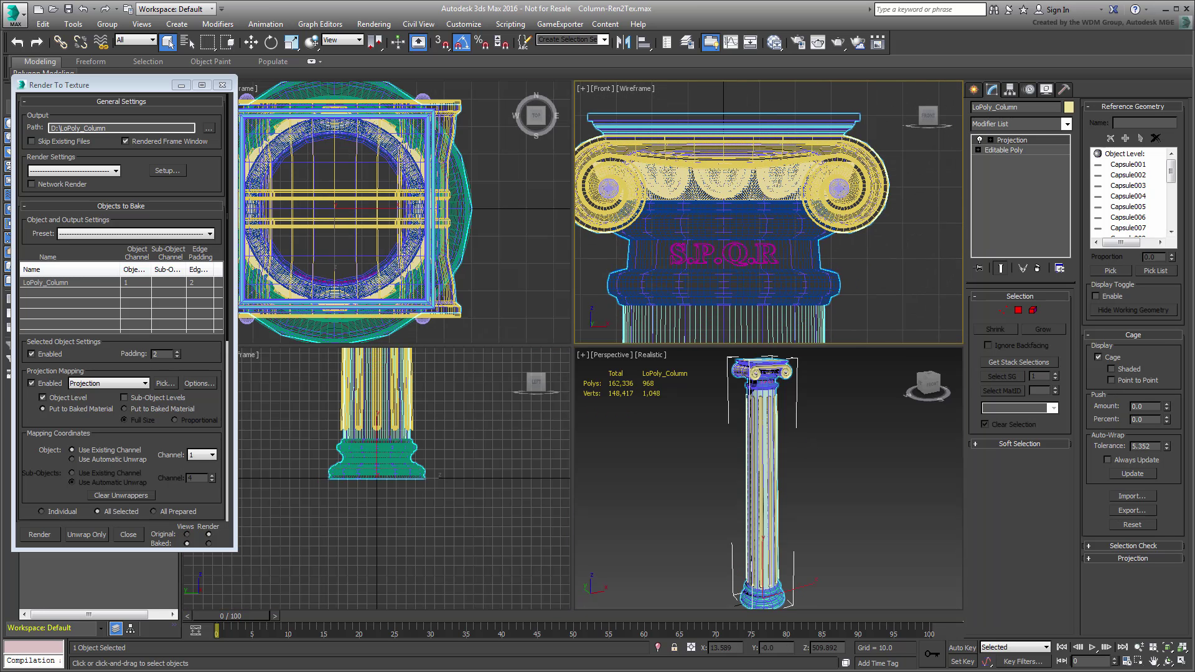
scroll(778, 455, "up", 8)
middle_click_drag(778, 455, 885, 555, "alt")
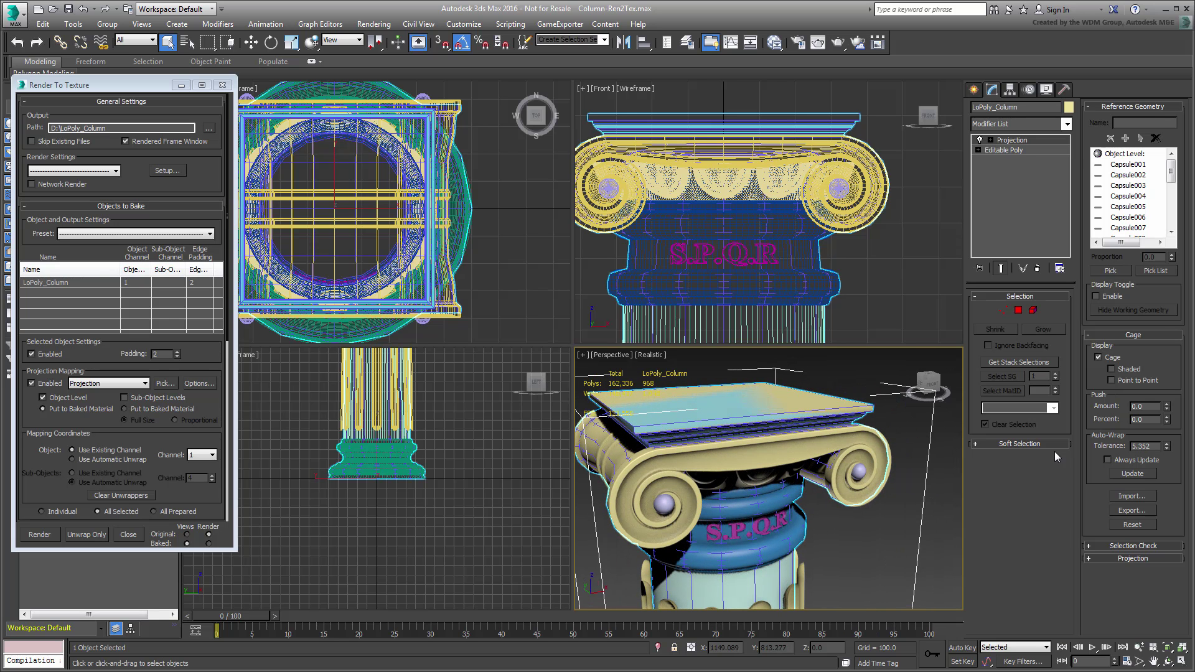
left_click_drag(1168, 412, 1067, 126)
right_click(1067, 125)
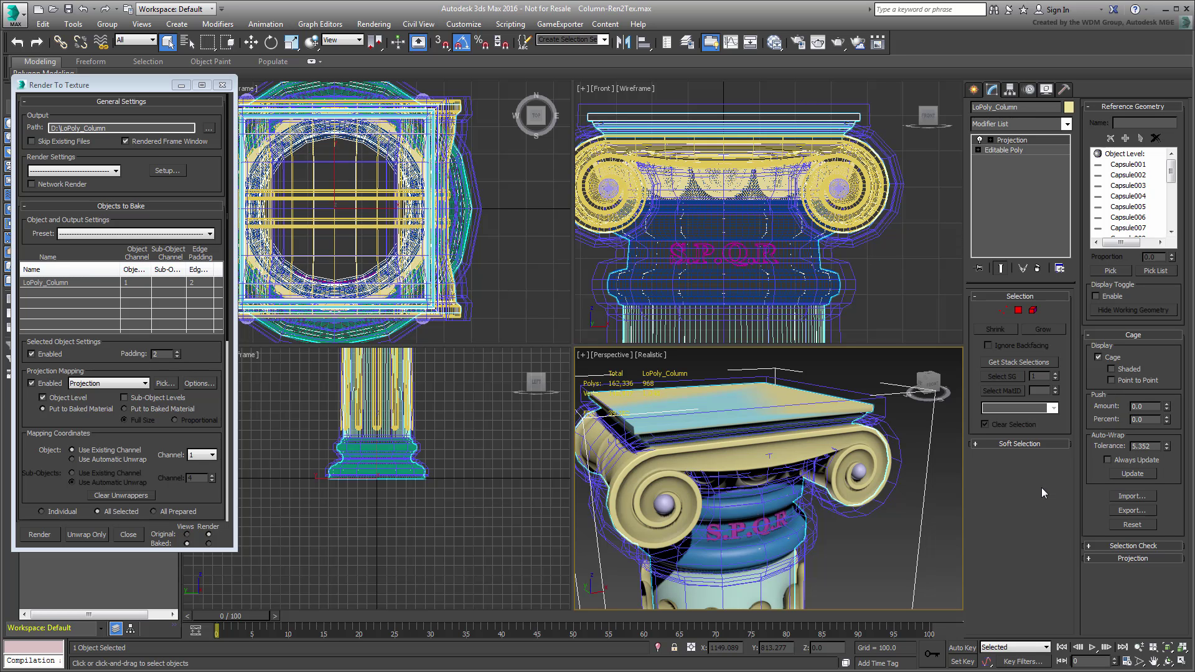
left_click_drag(1167, 411, 1129, 309)
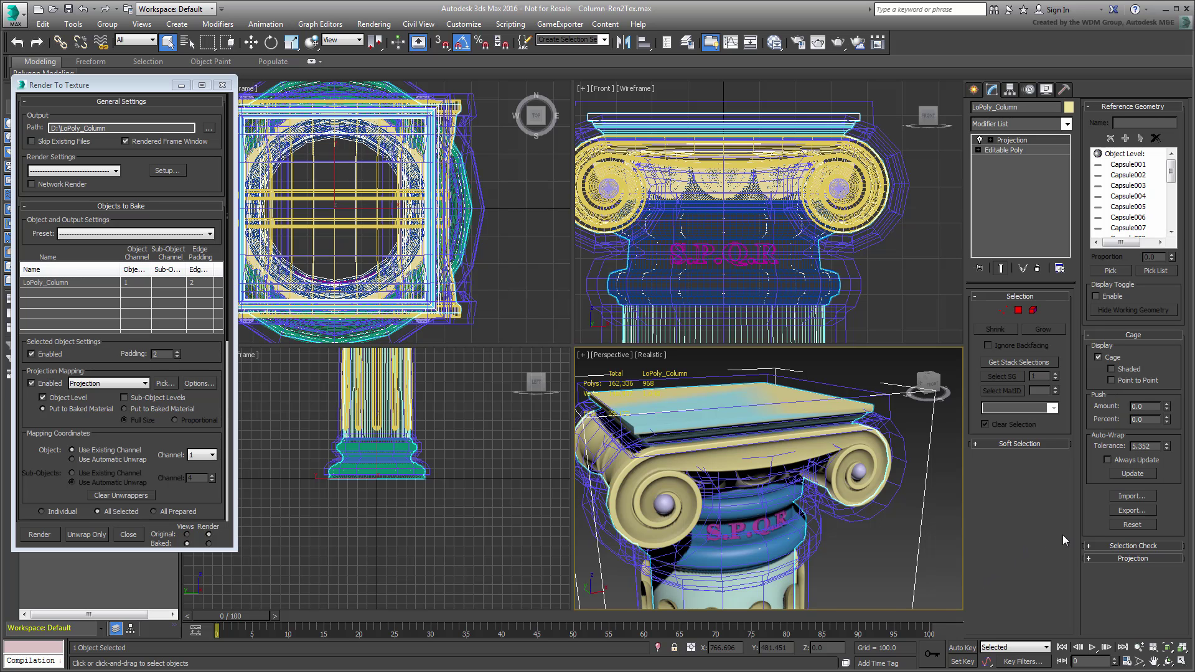
- Reset the projection cage and push it outward by a smaller amount so it closely surrounds the column
left_click(1133, 525)
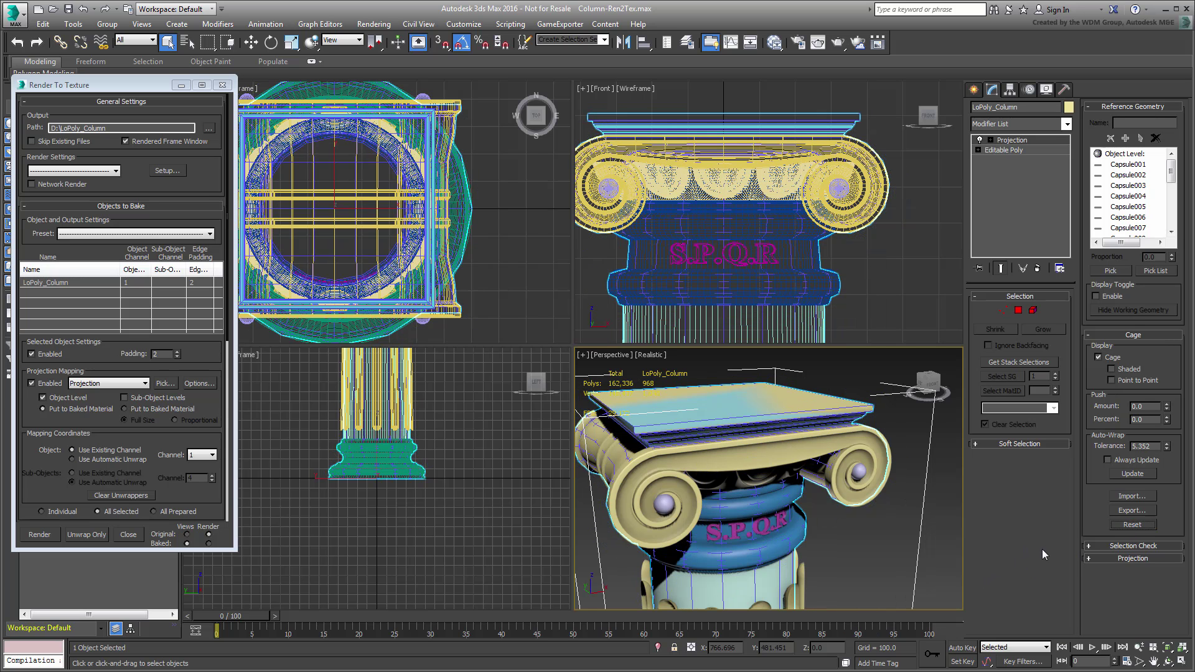
left_click_drag(1168, 408, 1161, 283)
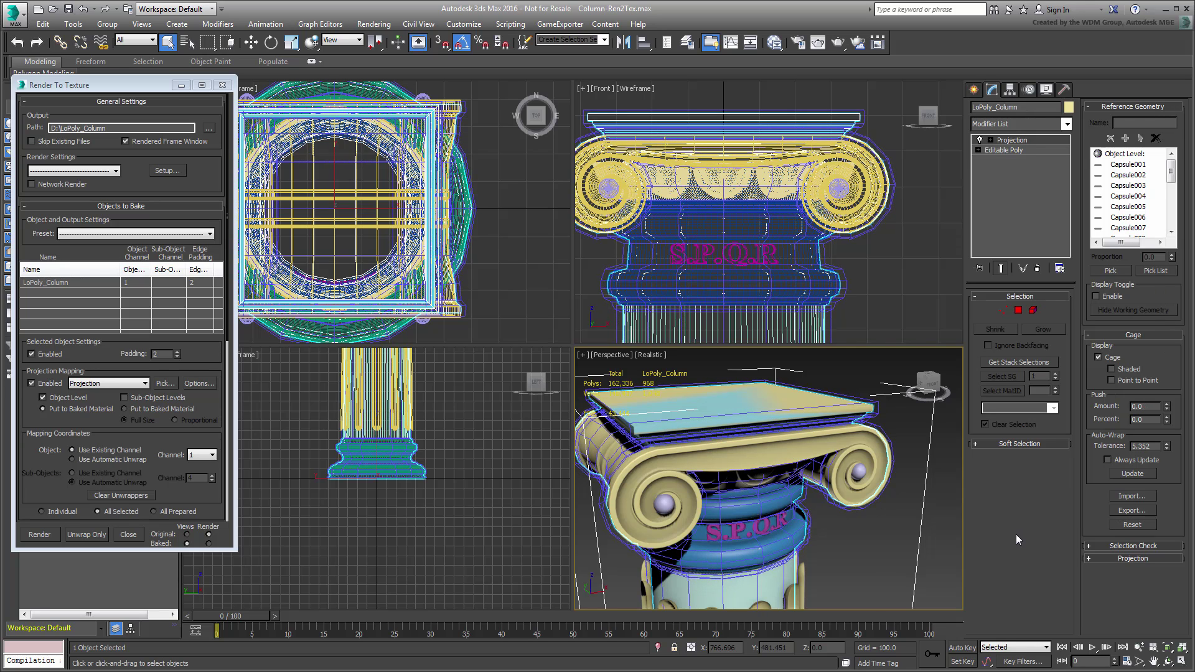
- In the Front view, select the bottom row of cage vertices at the column's base and move it to Z 0
scroll(787, 124, "up", 8)
scroll(787, 124, "down", 3)
scroll(782, 225, "up", 3)
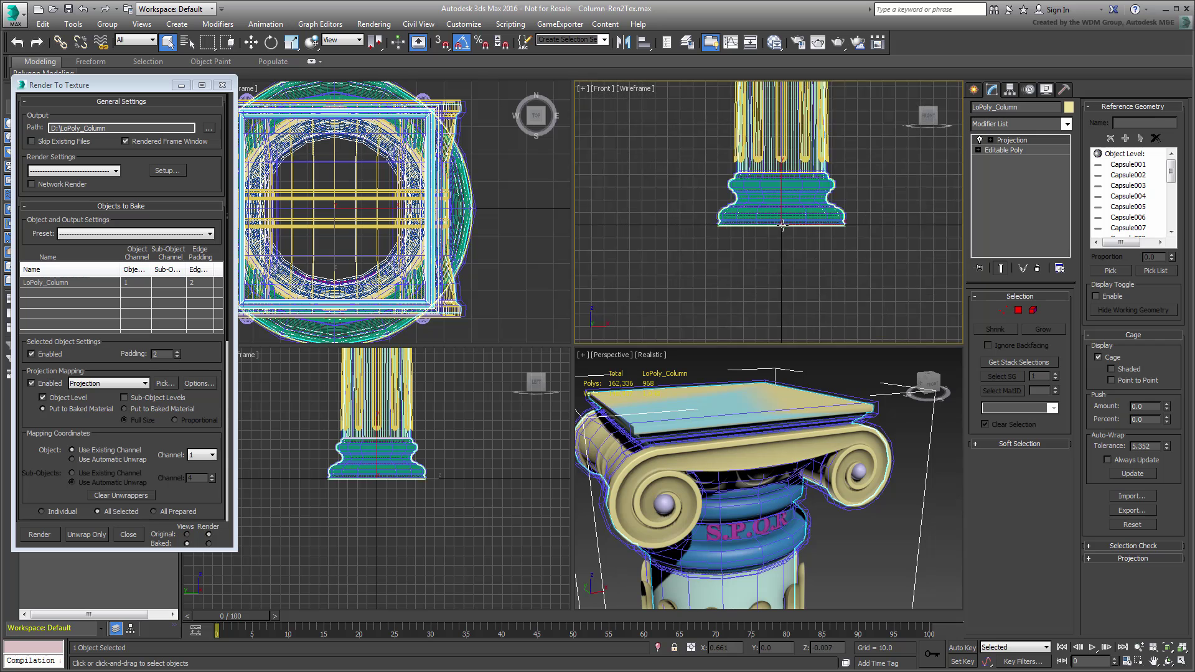
scroll(782, 225, "up", 5)
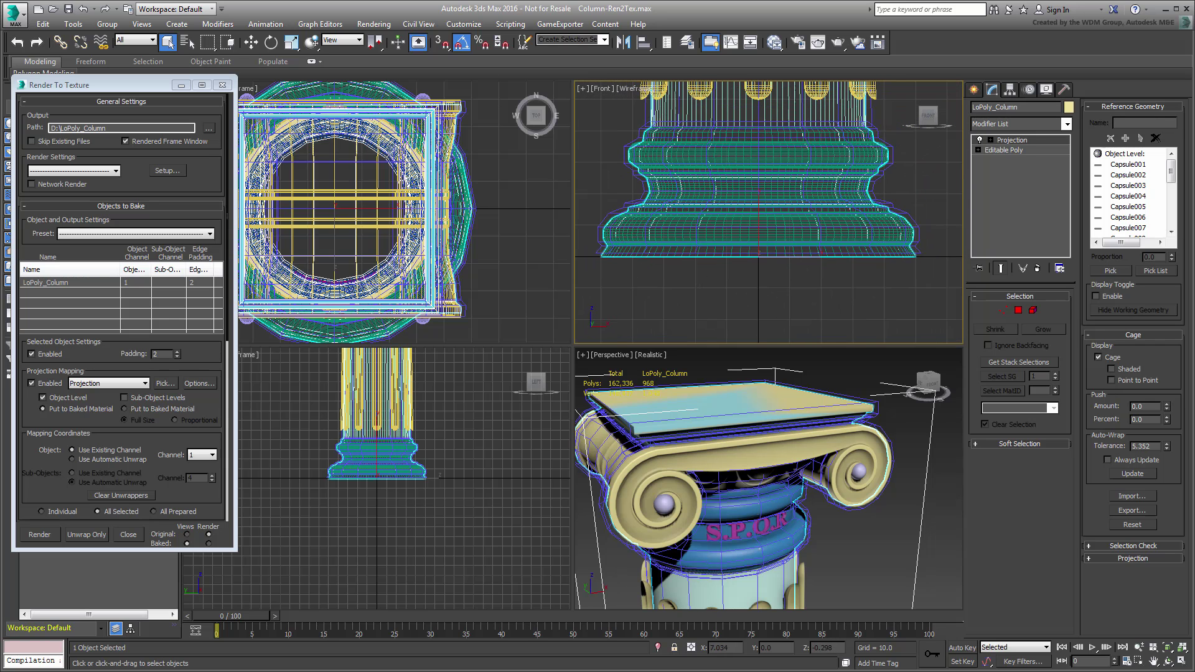
key("alt+w")
scroll(712, 483, "down", 2)
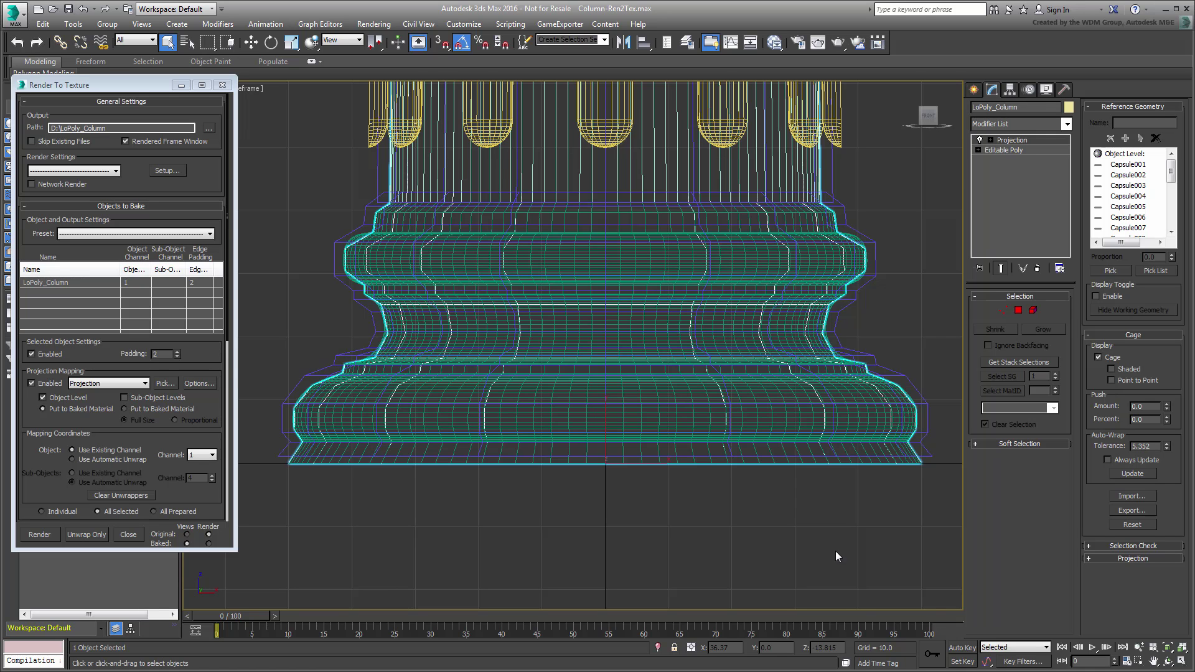
left_click(1000, 310)
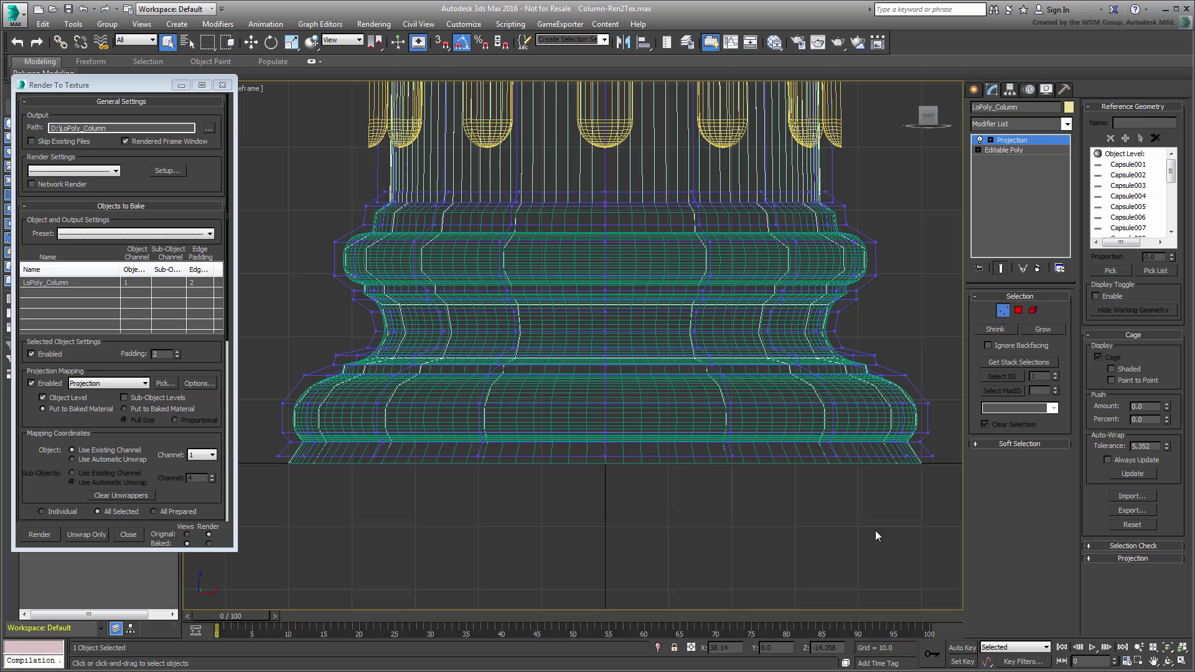
left_click_drag(954, 457, 952, 452)
right_click(646, 523)
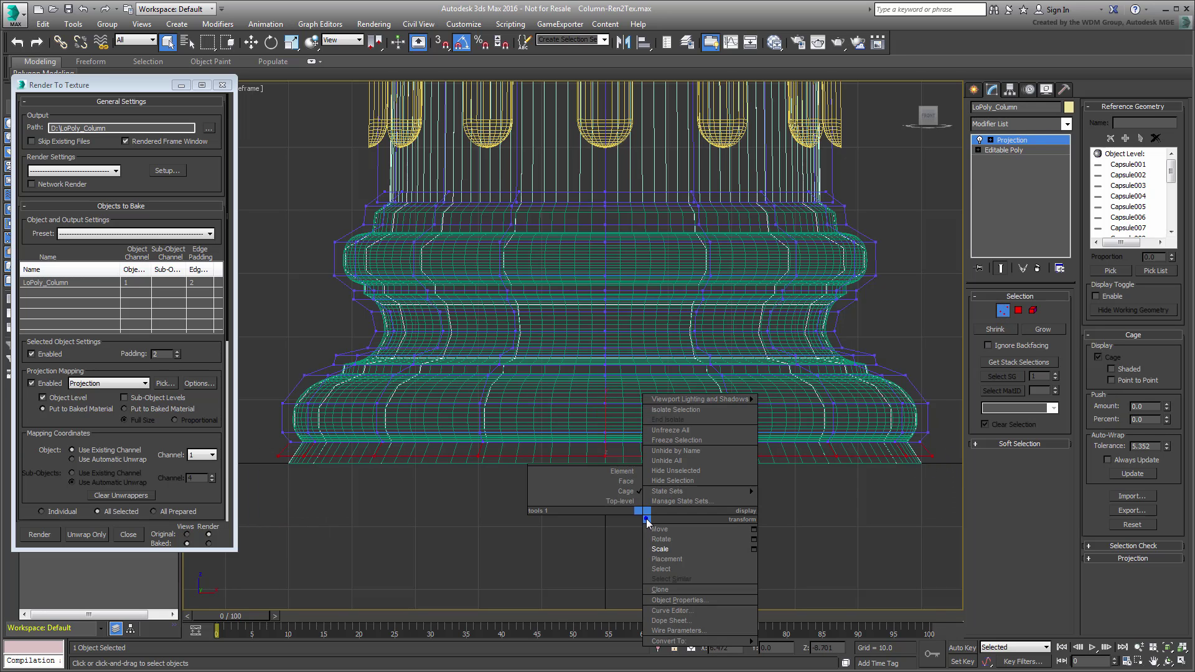
left_click(657, 528)
left_click_drag(605, 423, 604, 386)
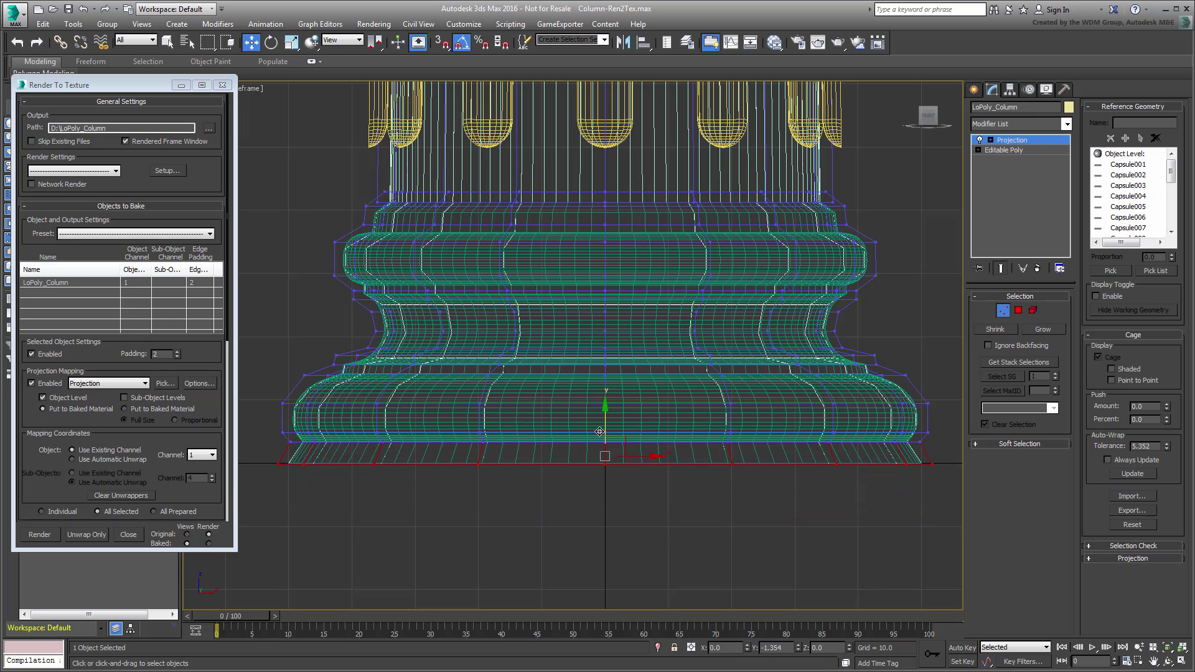
right_click(848, 648)
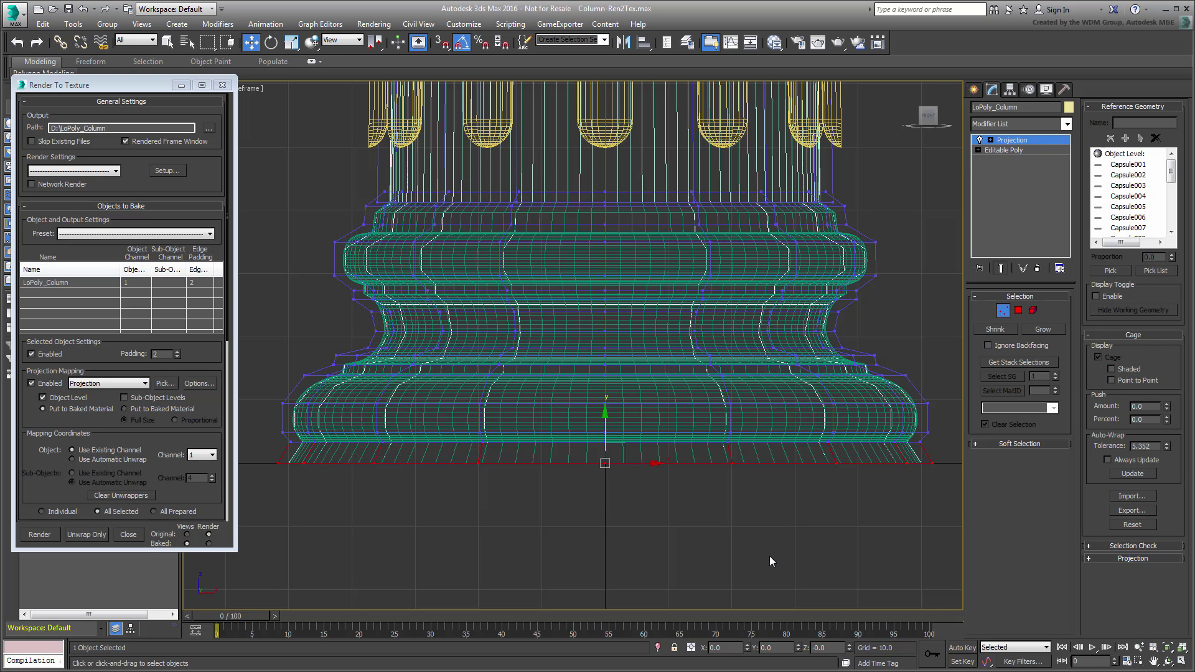
- Clear the bottom vertex selection and select the whole projection cage element around the column's base
scroll(685, 404, "down", 3)
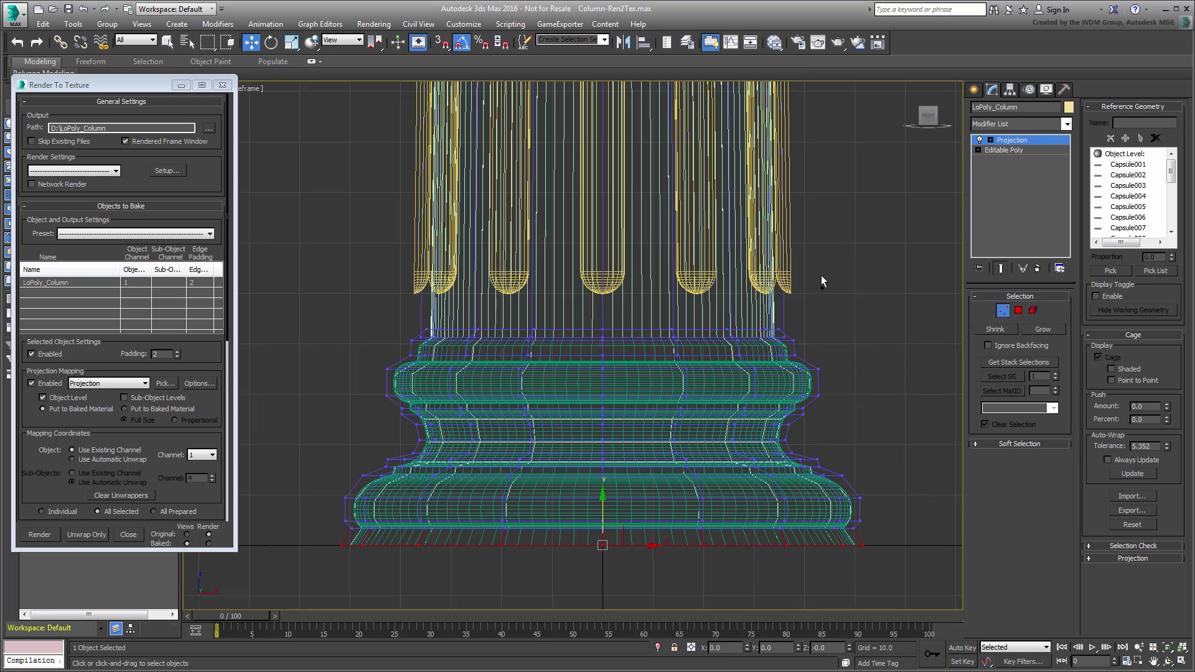
scroll(819, 275, "up", 3)
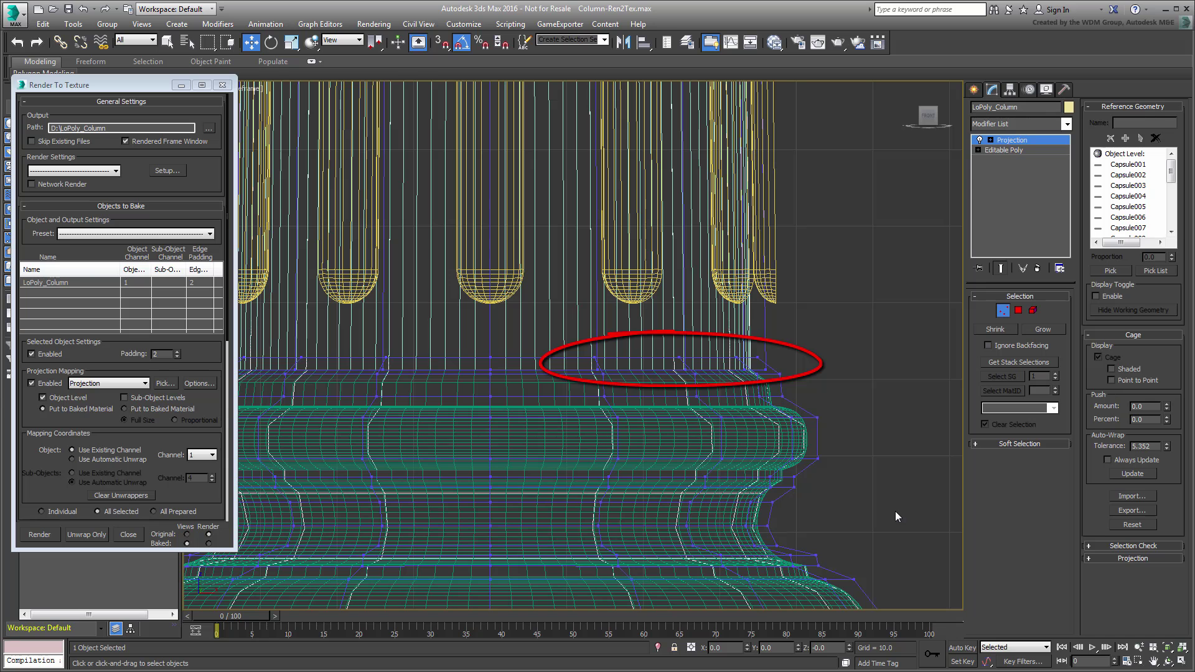
scroll(893, 457, "down", 5)
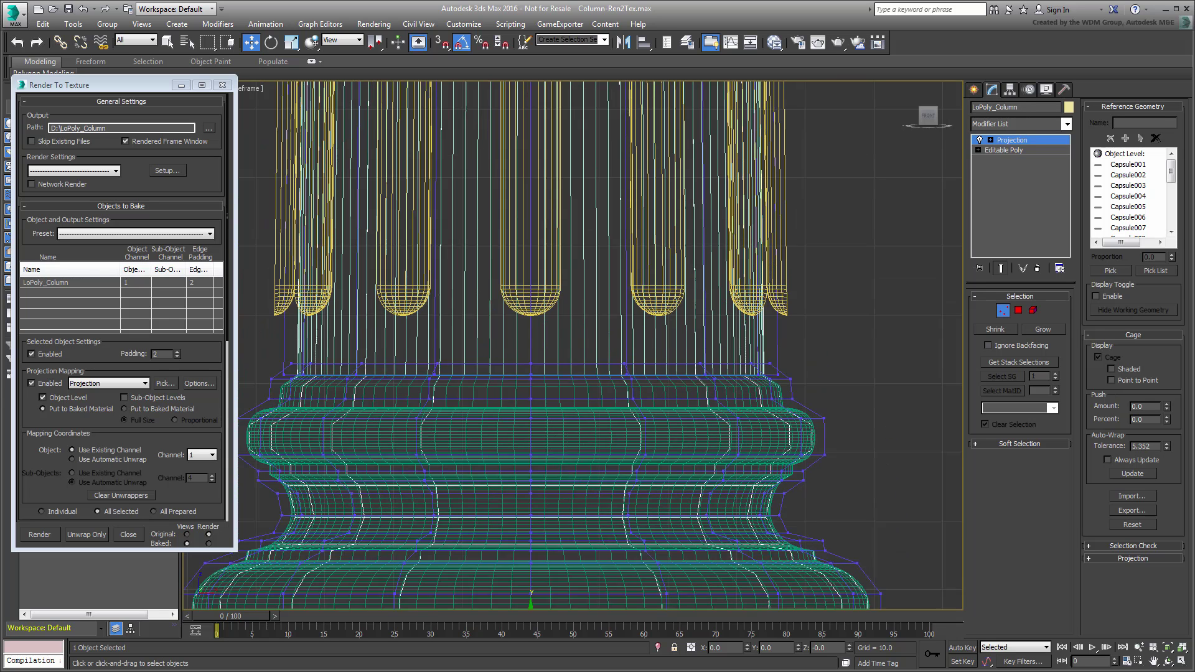
middle_click_drag(890, 507, 853, 436)
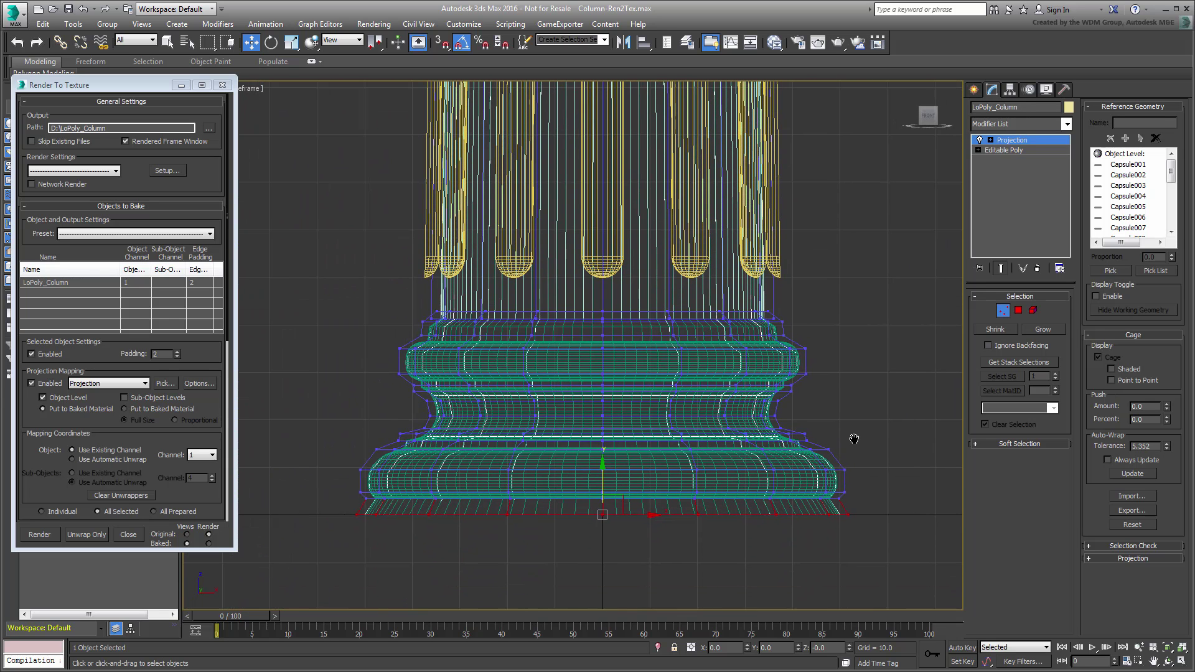
left_click(913, 433)
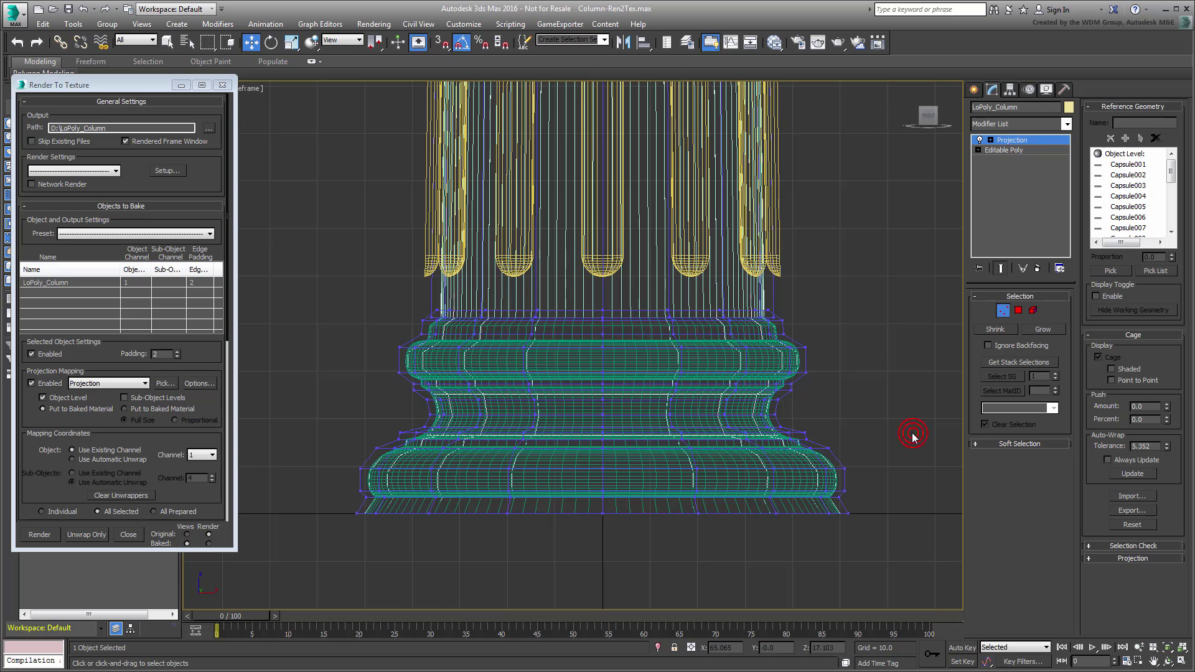
left_click(1033, 310)
left_click(774, 411)
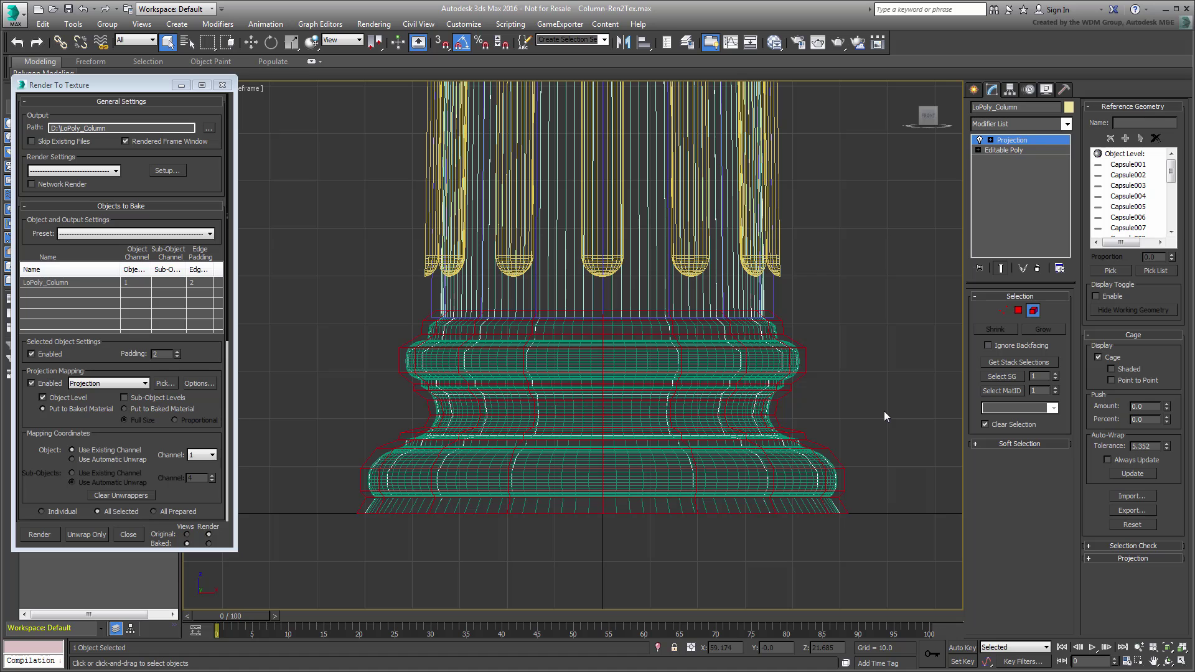
left_click_drag(1169, 409, 1041, 364)
left_click_drag(1167, 420, 1100, 363)
right_click(1101, 363)
- Convert the base element selection to cage vertices, scale them outward and adjust their vertical scale to fit the base
left_click(1001, 311, "ctrl")
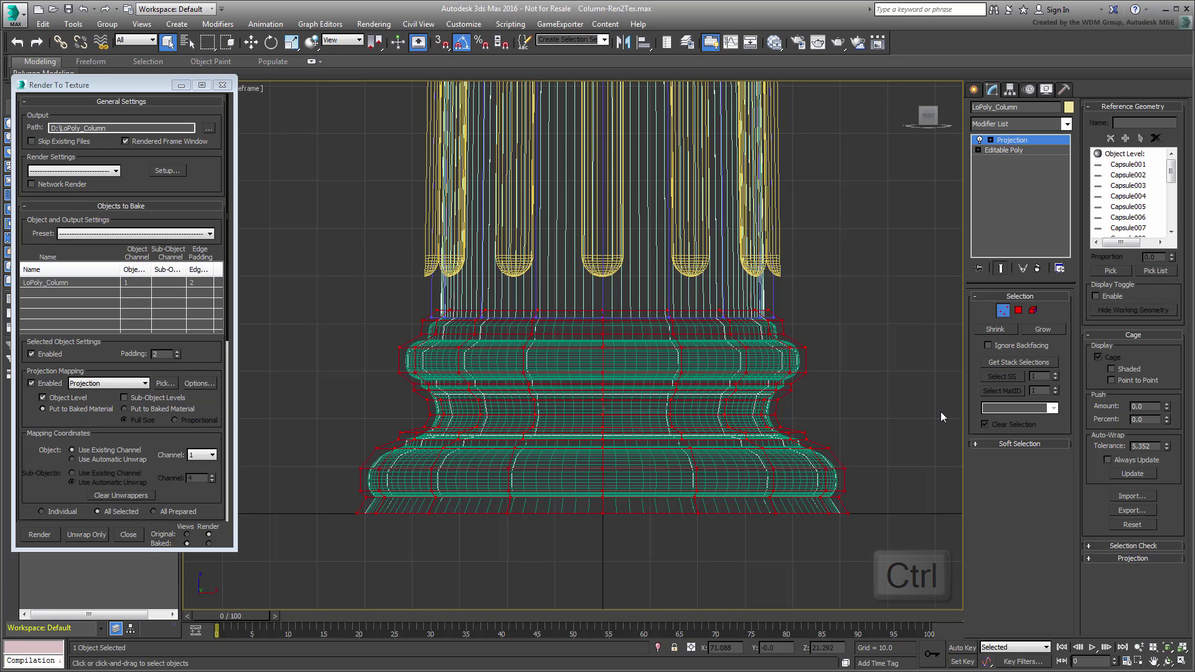
left_click_drag(1166, 406, 1102, 275)
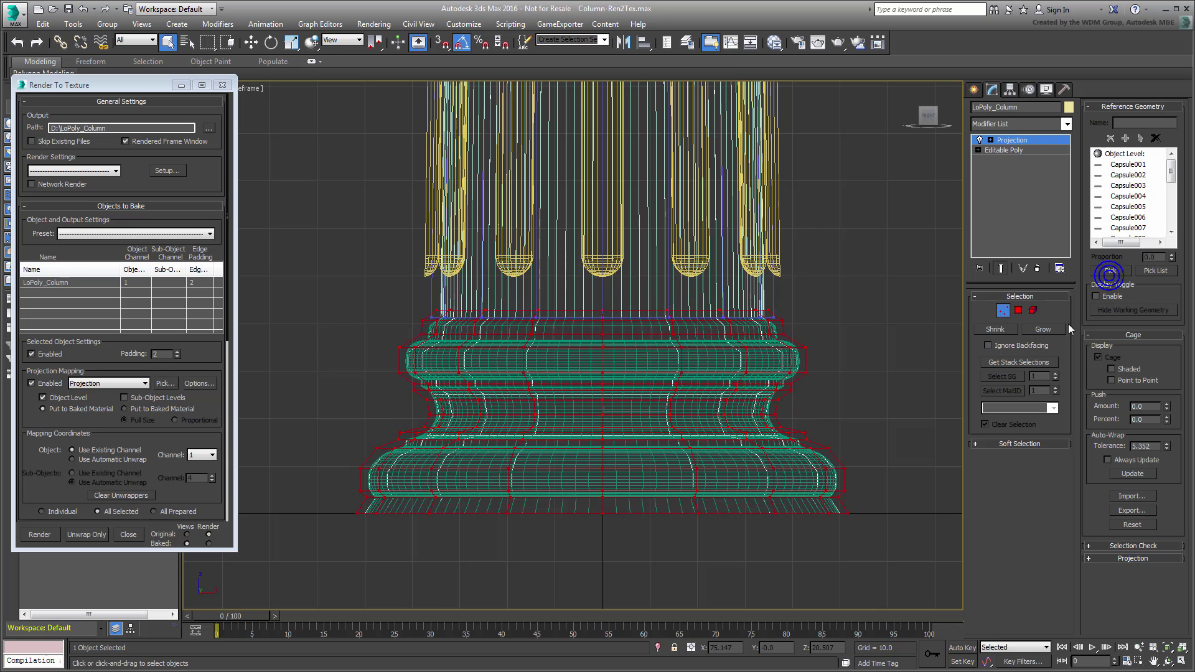
right_click(724, 416)
left_click(735, 443)
left_click_drag(604, 416, 612, 396)
left_click_drag(602, 348, 602, 358)
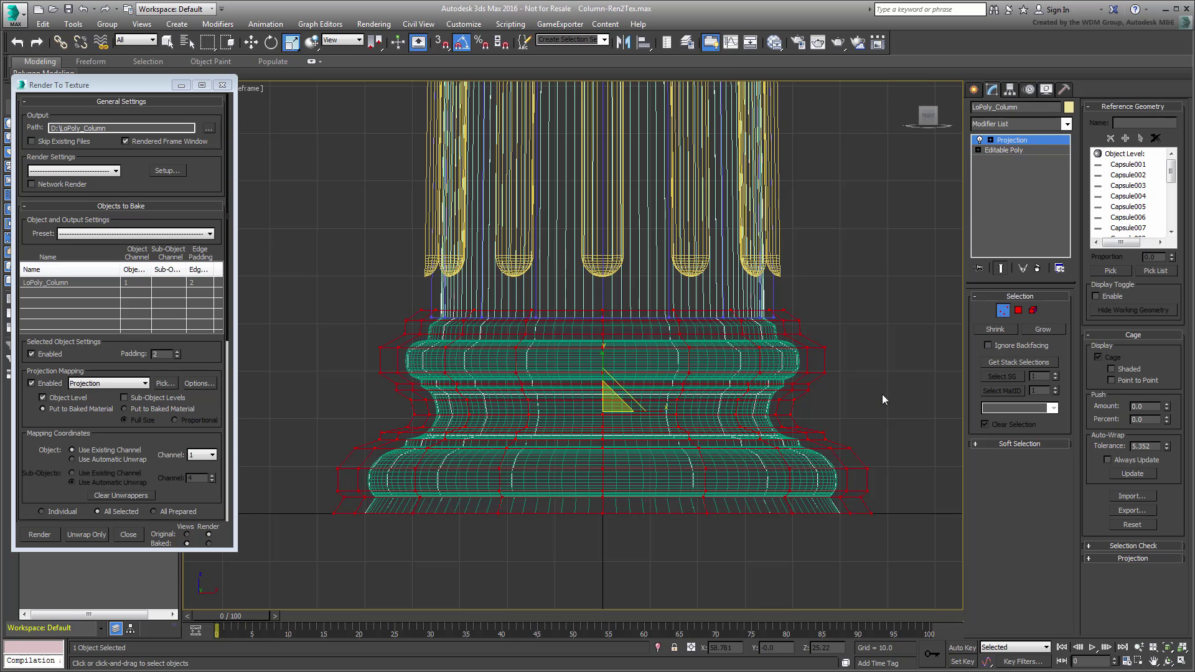
- Select the shaft's cage element, convert the selection to vertices and push them outward beyond the flute capsules
left_click(1033, 311)
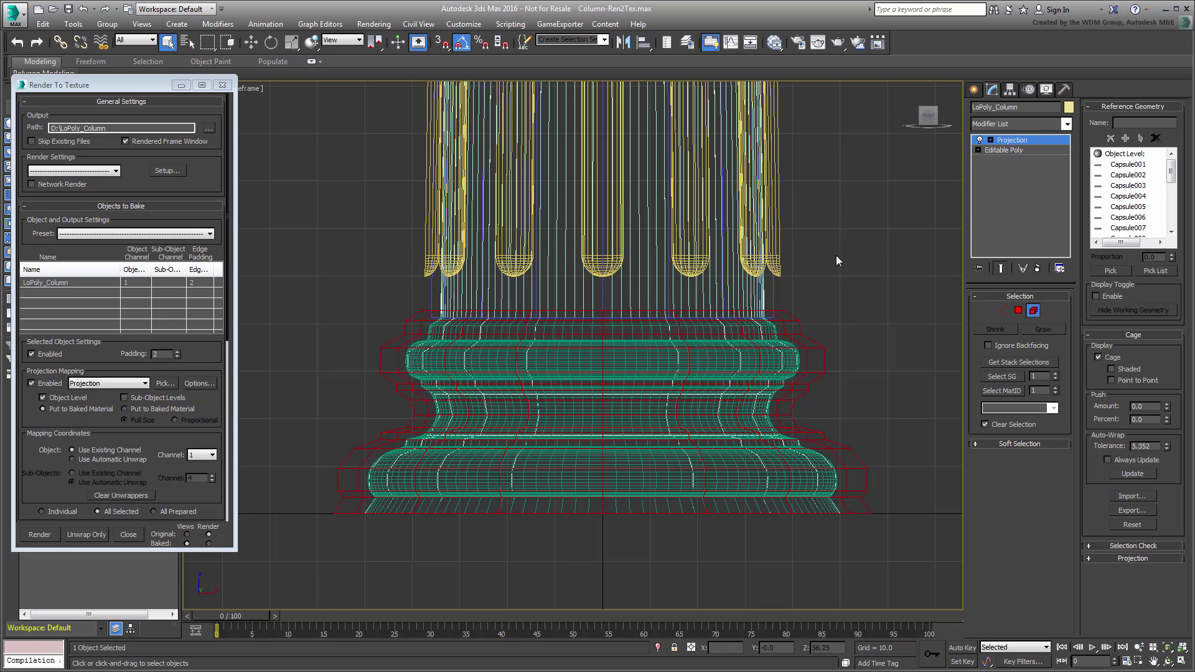
left_click(771, 287)
left_click(1000, 309)
left_click_drag(1167, 408, 1160, 263)
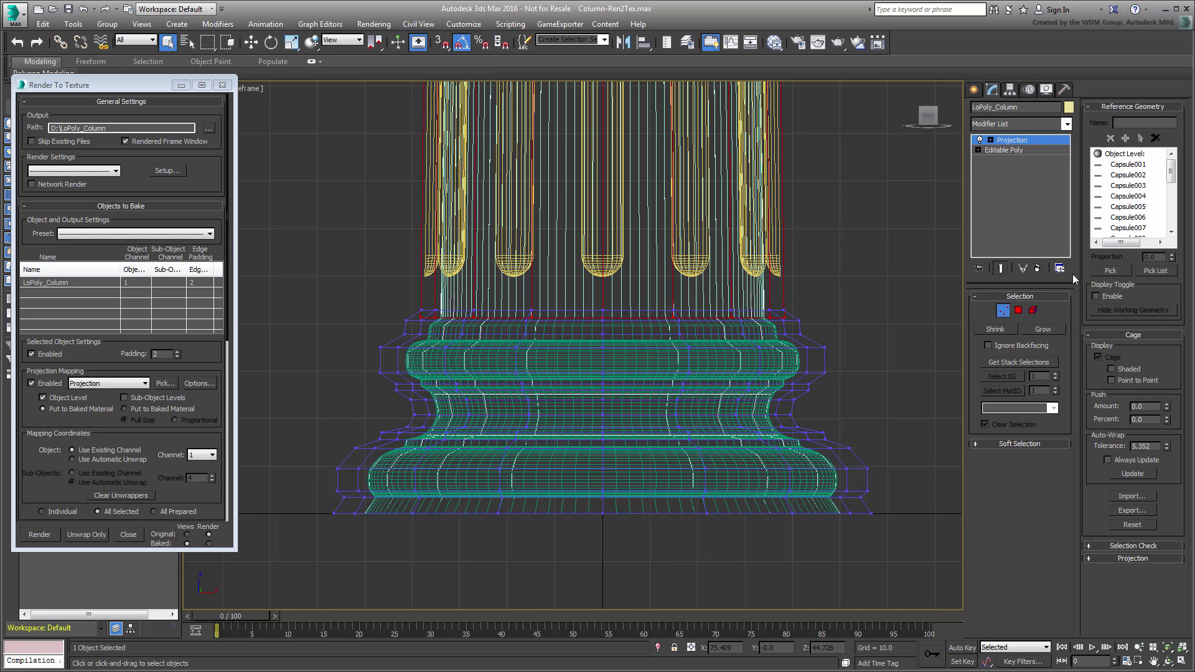
- Select the bottom row of the shaft's cage vertices and move it up to about Z 42.9
scroll(555, 294, "up", 5)
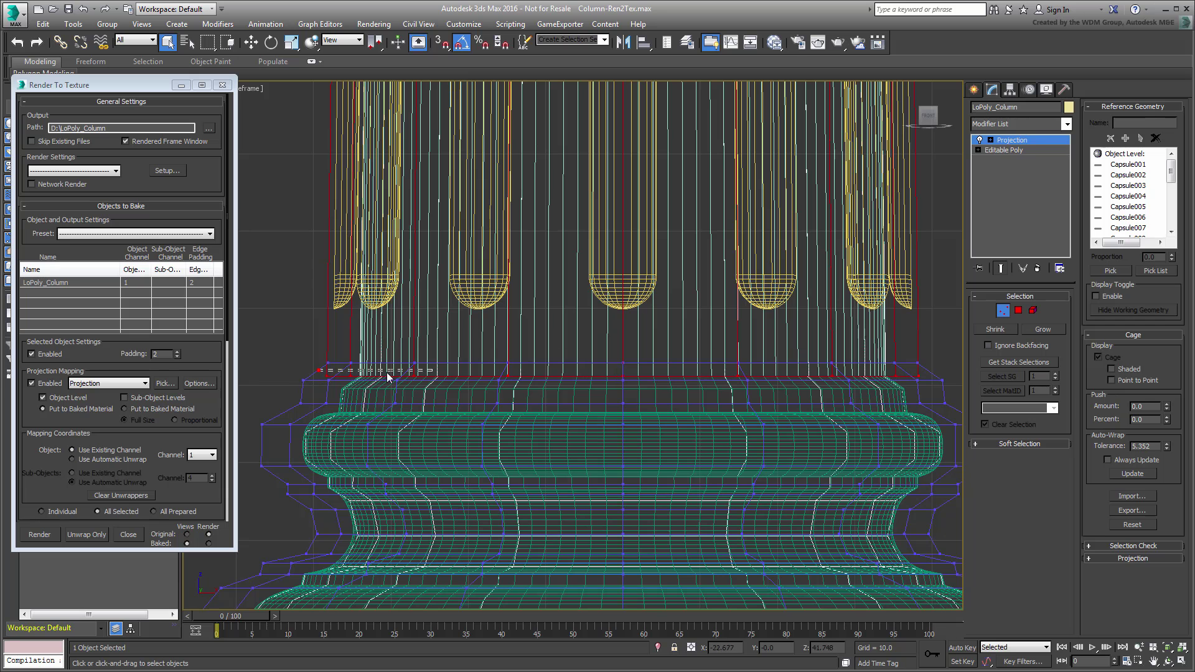
left_click_drag(935, 381, 930, 385)
right_click(722, 358)
left_click(733, 370)
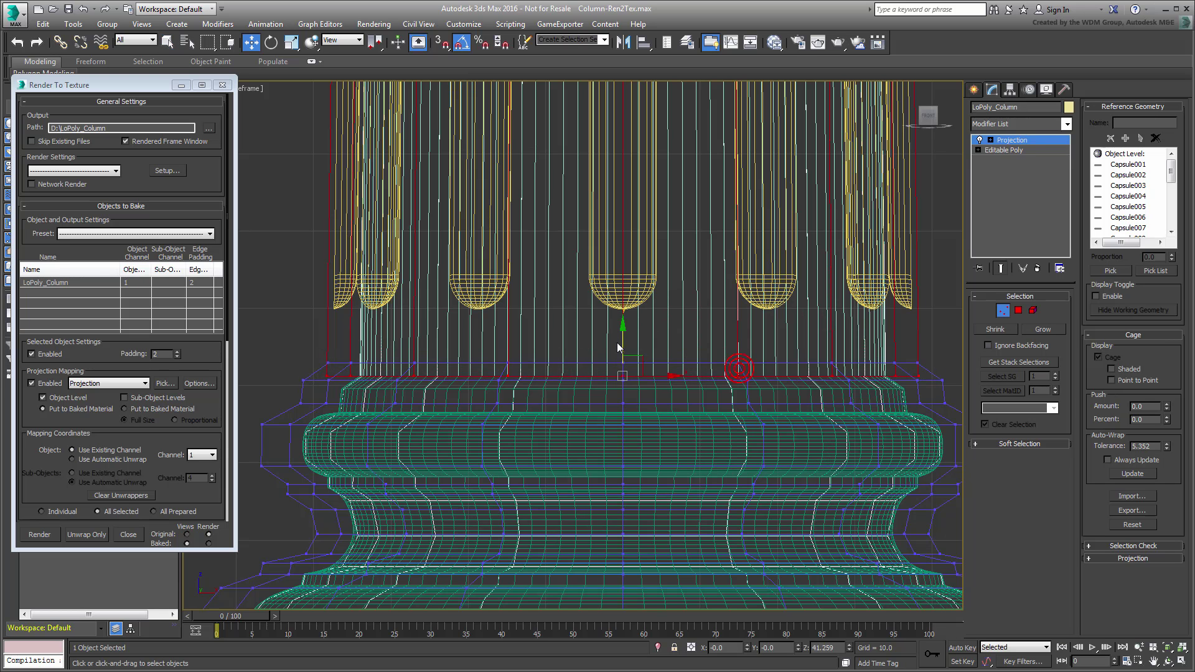
- Select the top row of the shaft's cage vertices below the capital and move it down about 2.1 units
scroll(546, 257, "down", 6)
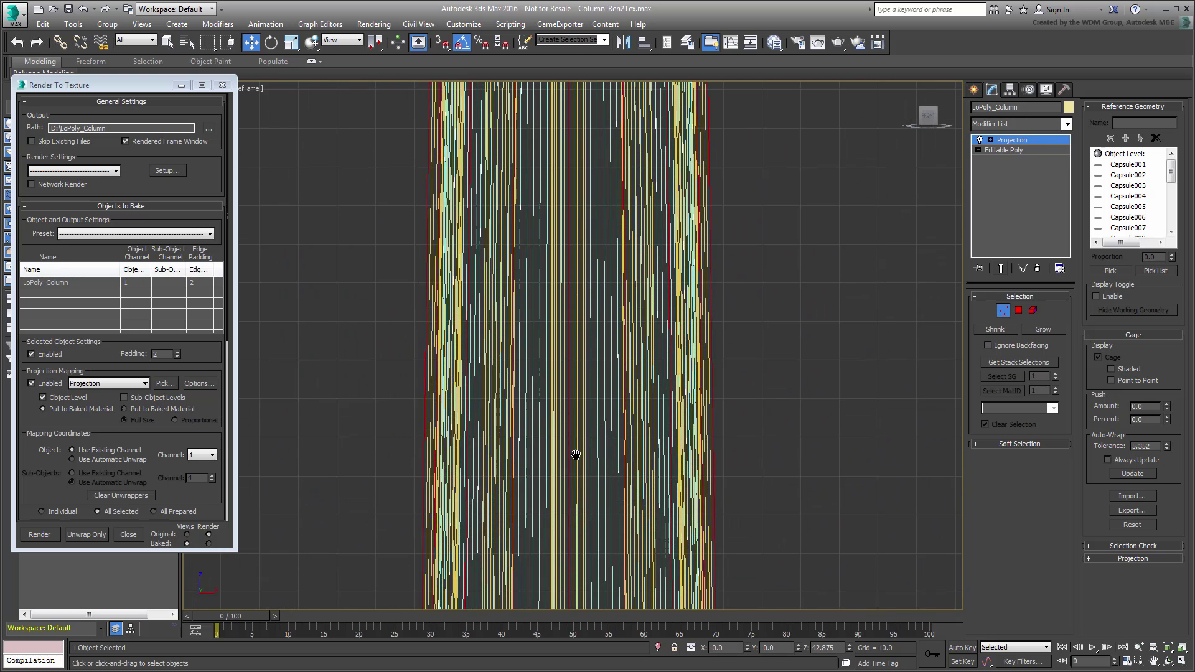
middle_click_drag(546, 257, 545, 517)
scroll(549, 255, "up", 5)
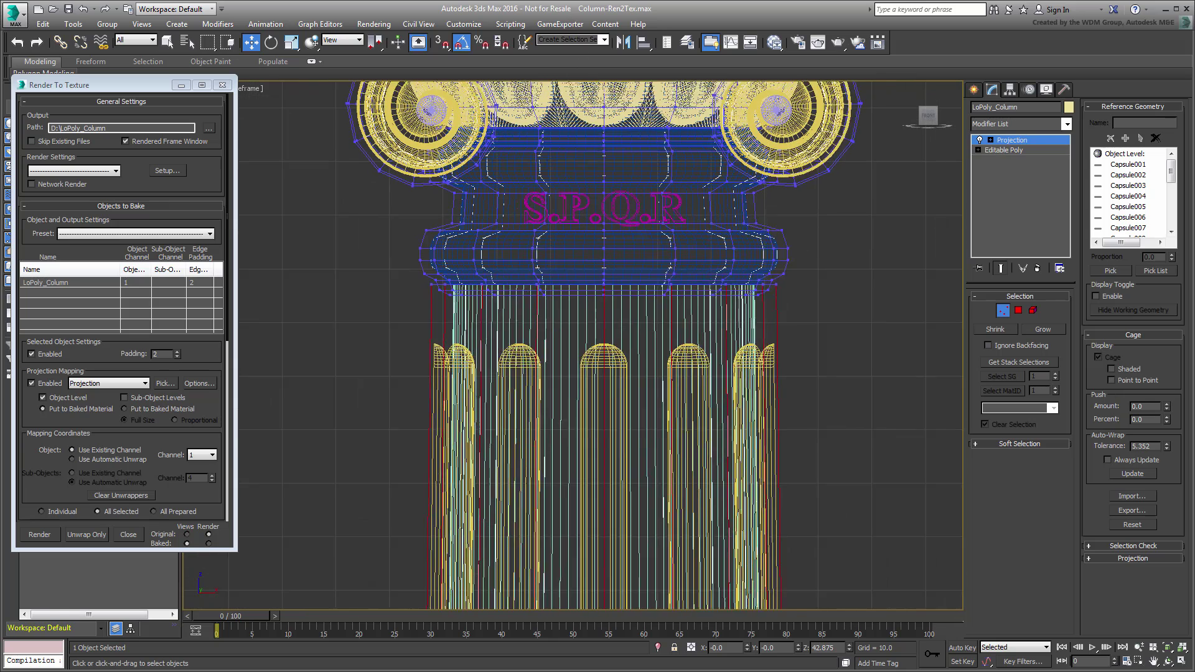
scroll(598, 186, "up", 1)
left_click_drag(394, 291, 485, 297)
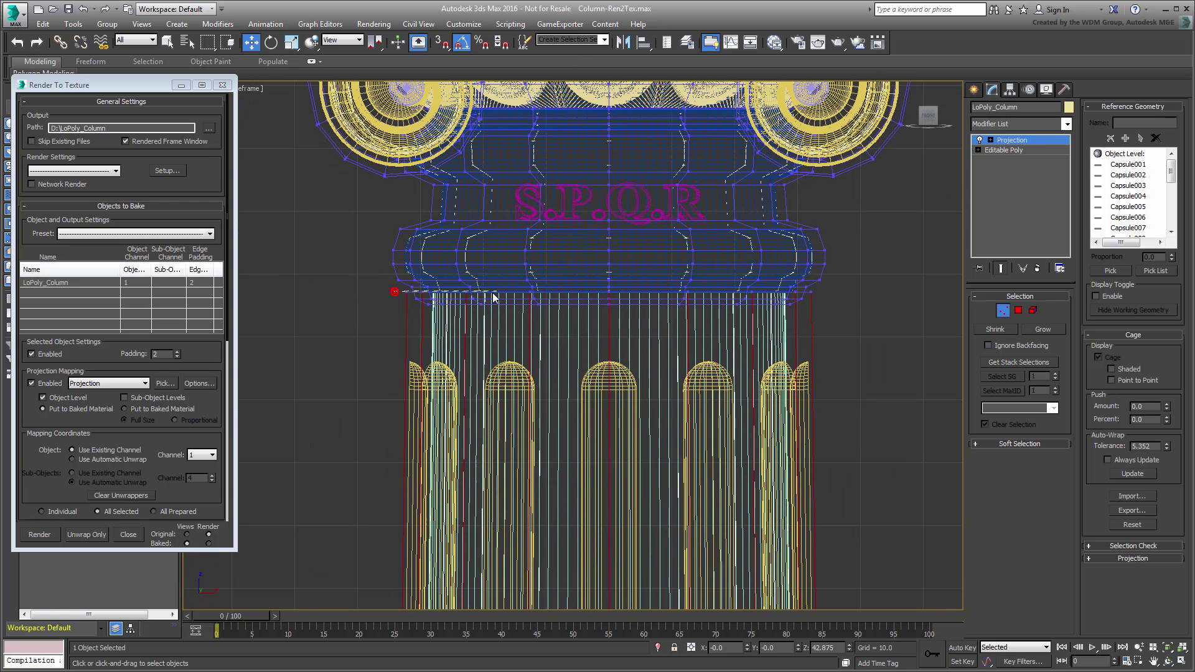
left_click_drag(834, 297, 858, 294)
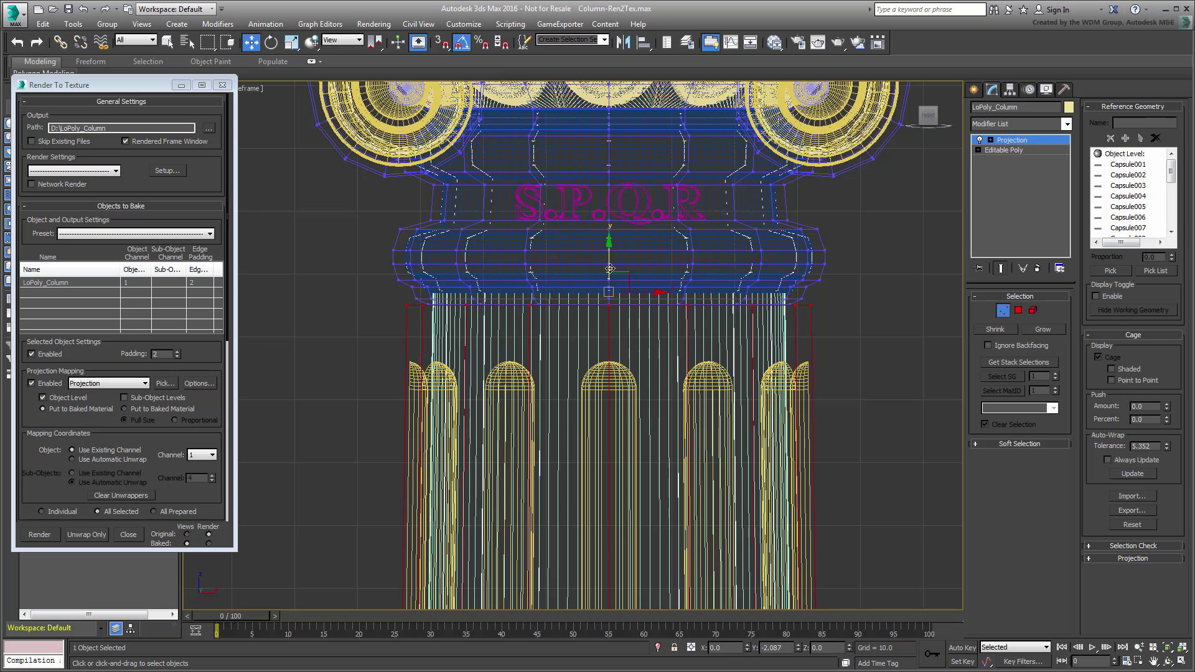
- Select the cage element around the S.P.Q.R neck, convert it to vertices and enlarge it outward around the neck
left_click(1033, 310)
left_click(751, 255)
middle_click_drag(735, 256, 694, 396)
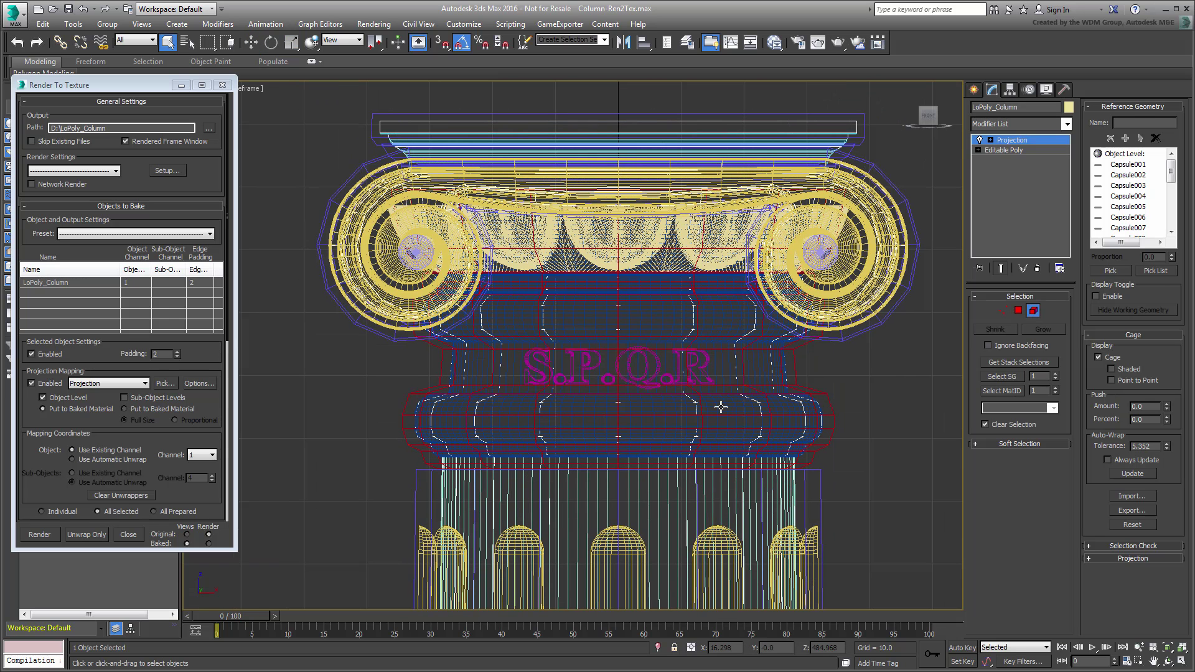
left_click(1003, 310)
left_click(1167, 409)
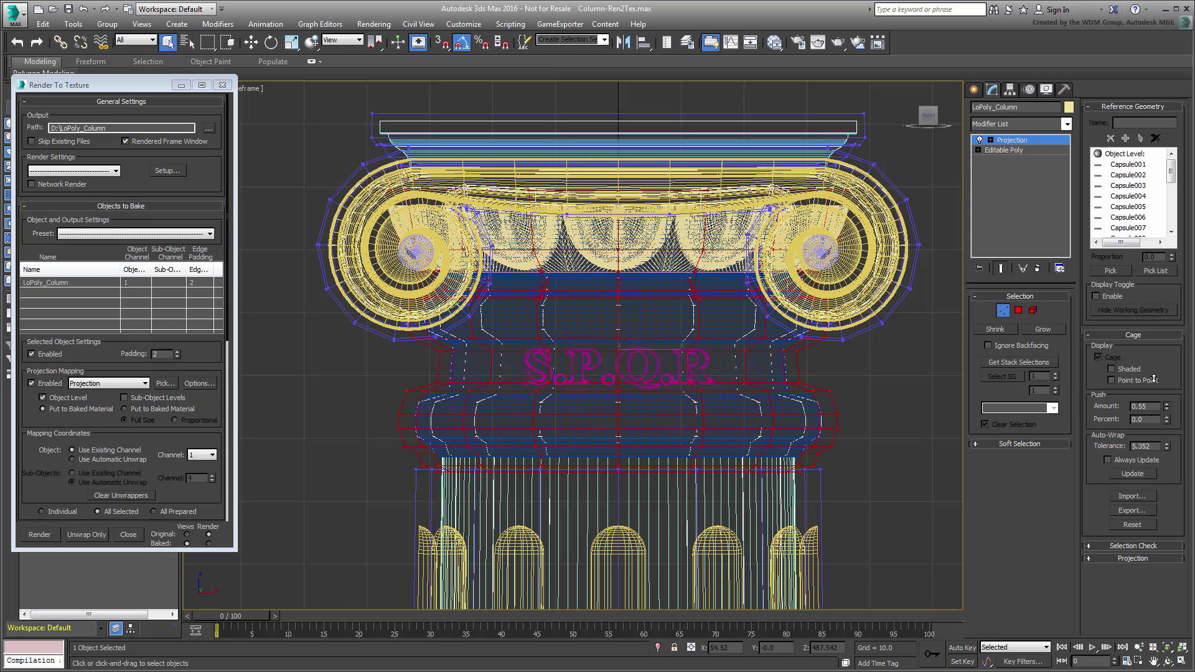
right_click(620, 382)
left_click(654, 412)
mouse_move(626, 336)
left_mouse_down()
mouse_move(629, 319)
mouse_move(631, 330)
left_mouse_up()
- Adjust the scale of the cage vertices around the S.P.Q.R lettering, and scale the ring below horizontally to 98% in the Top view
left_click_drag(778, 361, 781, 364)
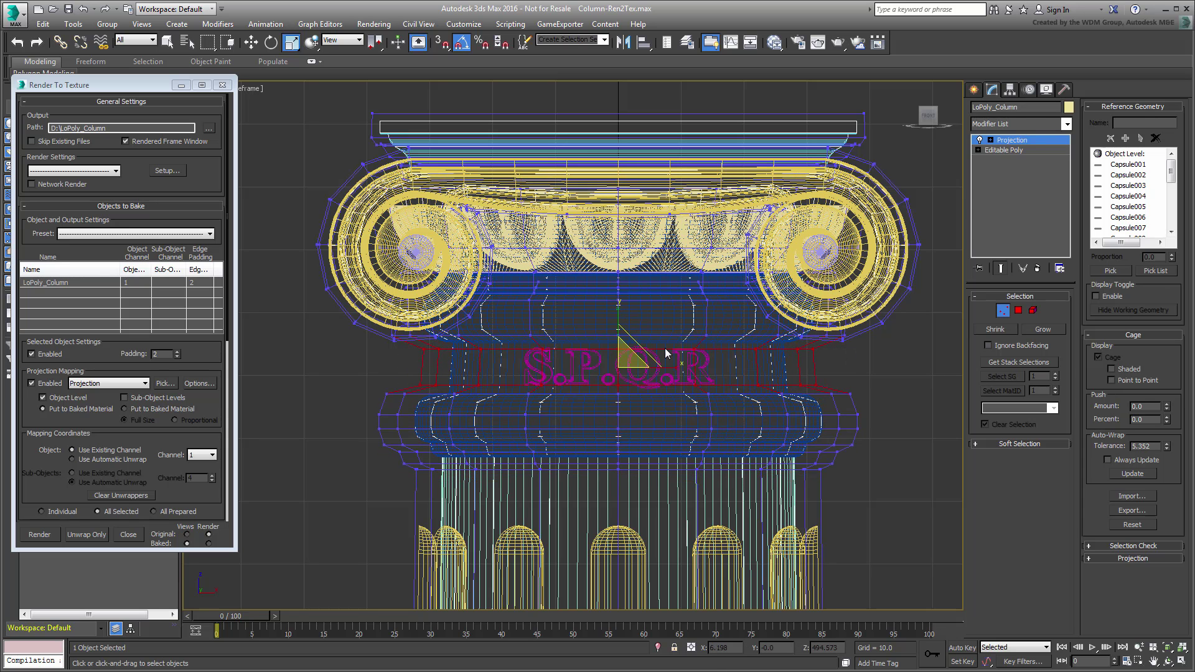
left_click_drag(620, 317, 620, 306)
left_click_drag(887, 457, 353, 395)
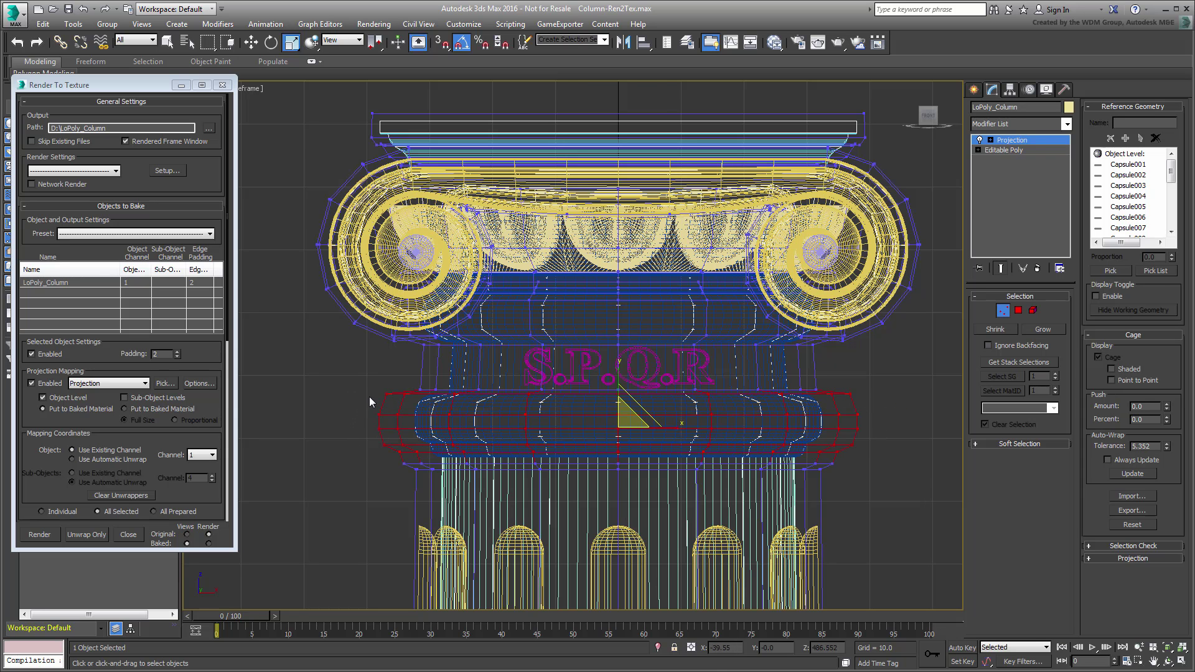
key("alt+w")
key("z")
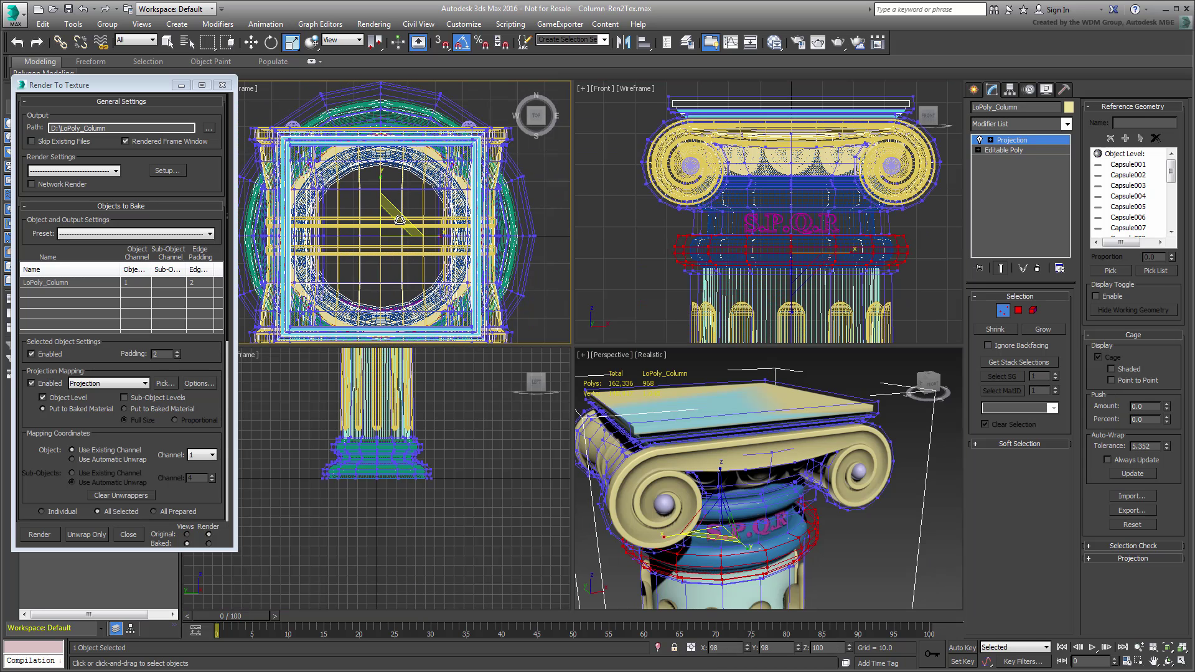
- Select the cage vertices around the egg-shaped ornament between the scrolls and scale them horizontally in the Top view to fit it
left_click(1034, 311)
left_click(1002, 311)
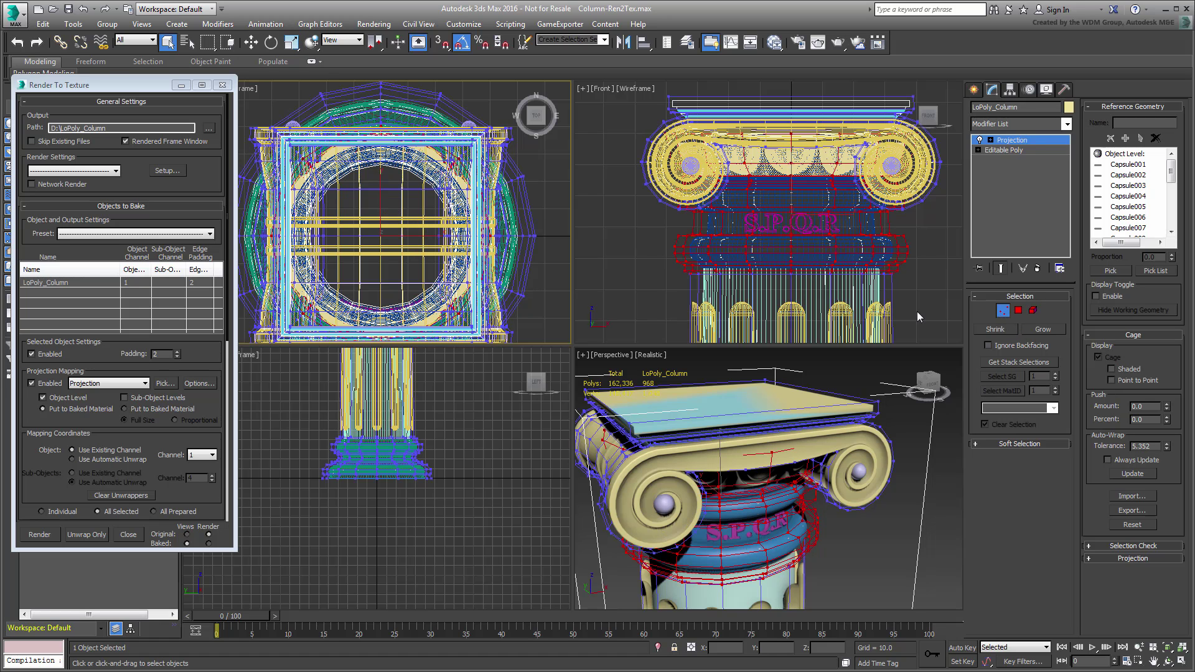
key("z")
scroll(381, 435, "up", 10)
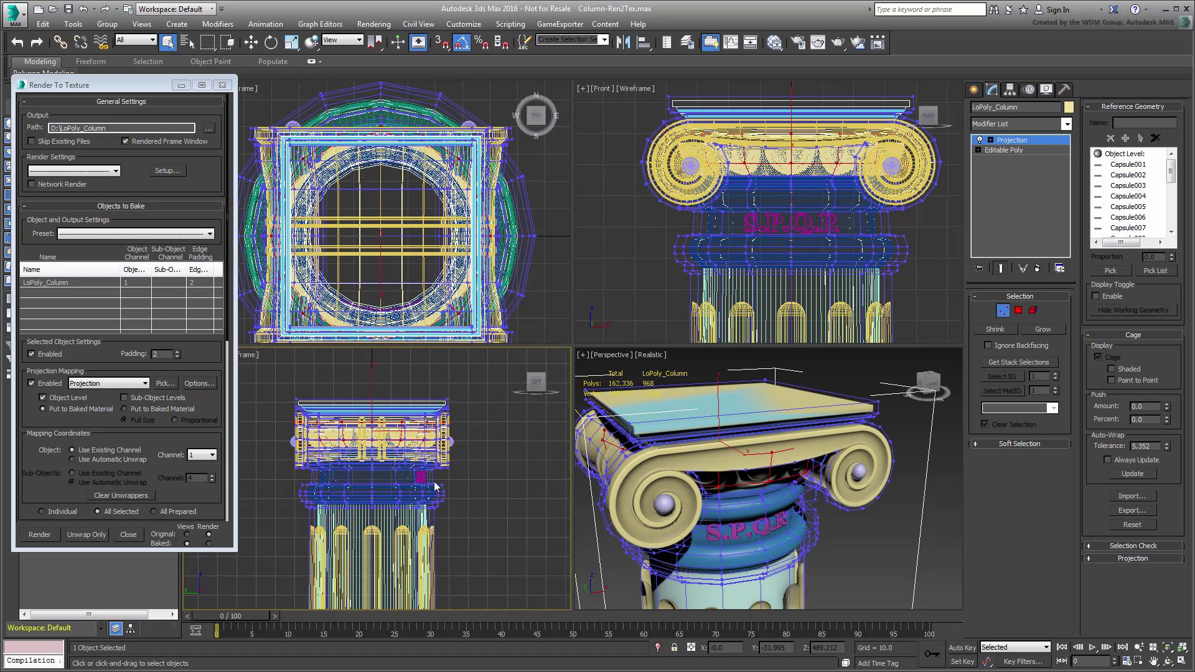
right_click(403, 305)
left_click(399, 226)
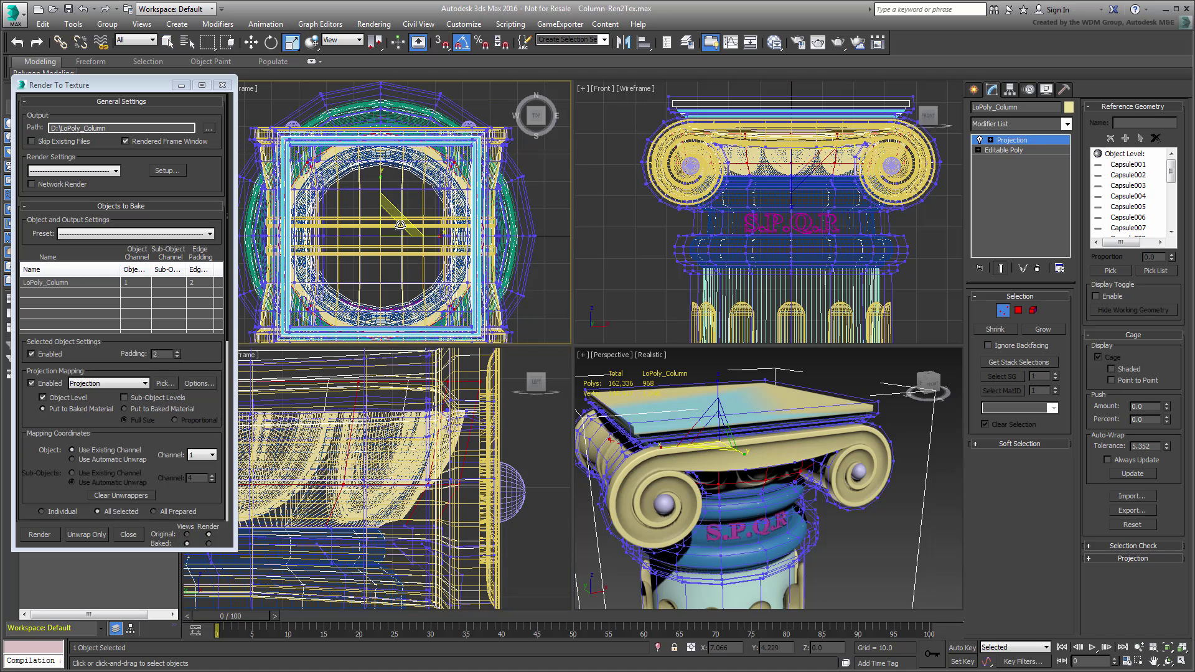
- Select the cage element of the capital's top slab, convert it to vertices and pull it in closer to the slab
scroll(747, 473, "up", 4)
middle_click_drag(747, 473, 784, 435, "alt")
left_click(1034, 310)
key("q")
middle_click_drag(797, 492, 803, 458, "alt")
left_click(809, 447)
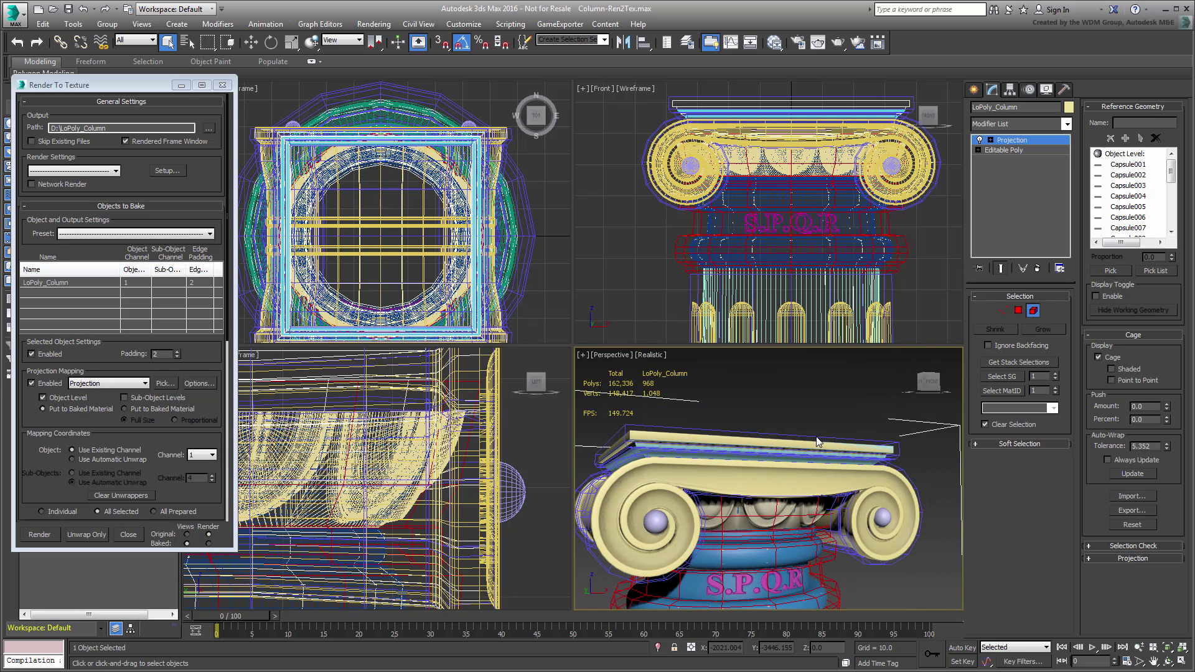
left_click(1003, 311)
scroll(909, 130, "up", 5)
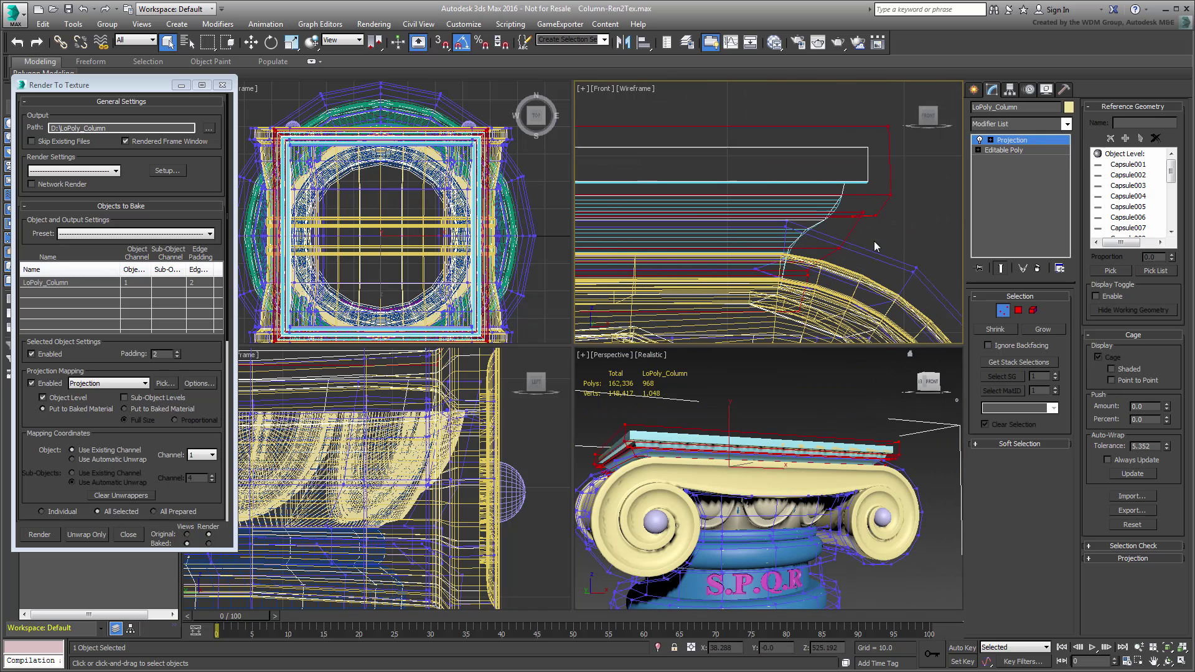
left_click_drag(1167, 408, 1167, 484)
right_click(1168, 484)
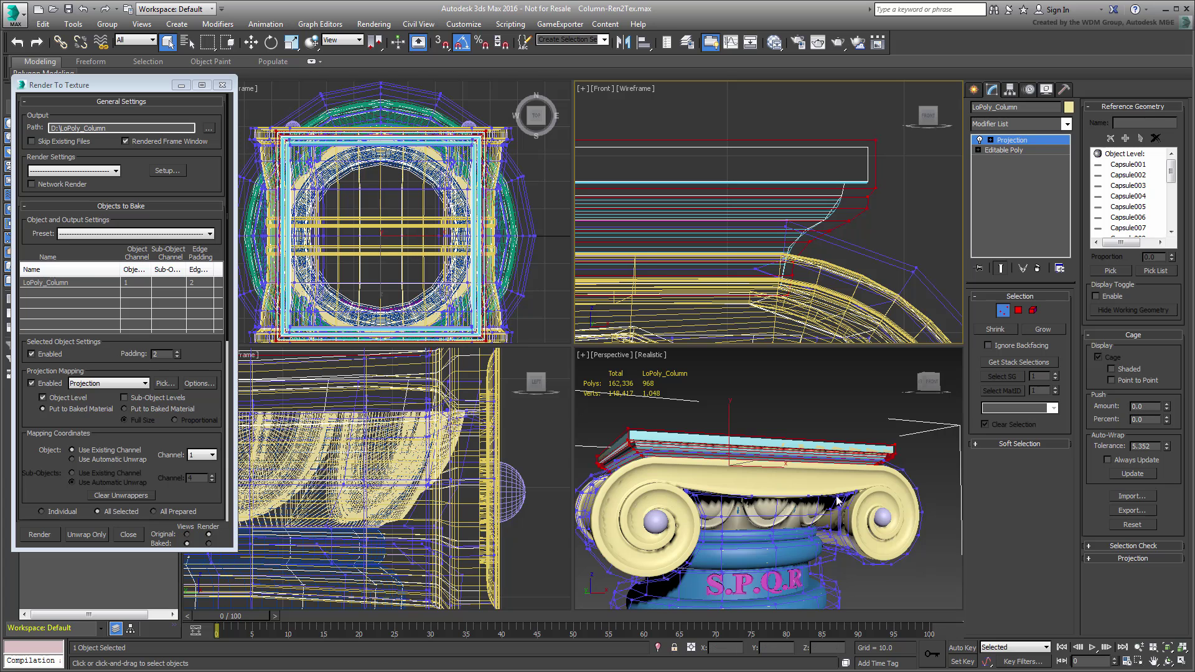
- Select the scrolls' cage element, convert it to vertices, reset it and push it slightly outward
middle_click_drag(765, 473, 778, 448, "alt")
left_click(1033, 311)
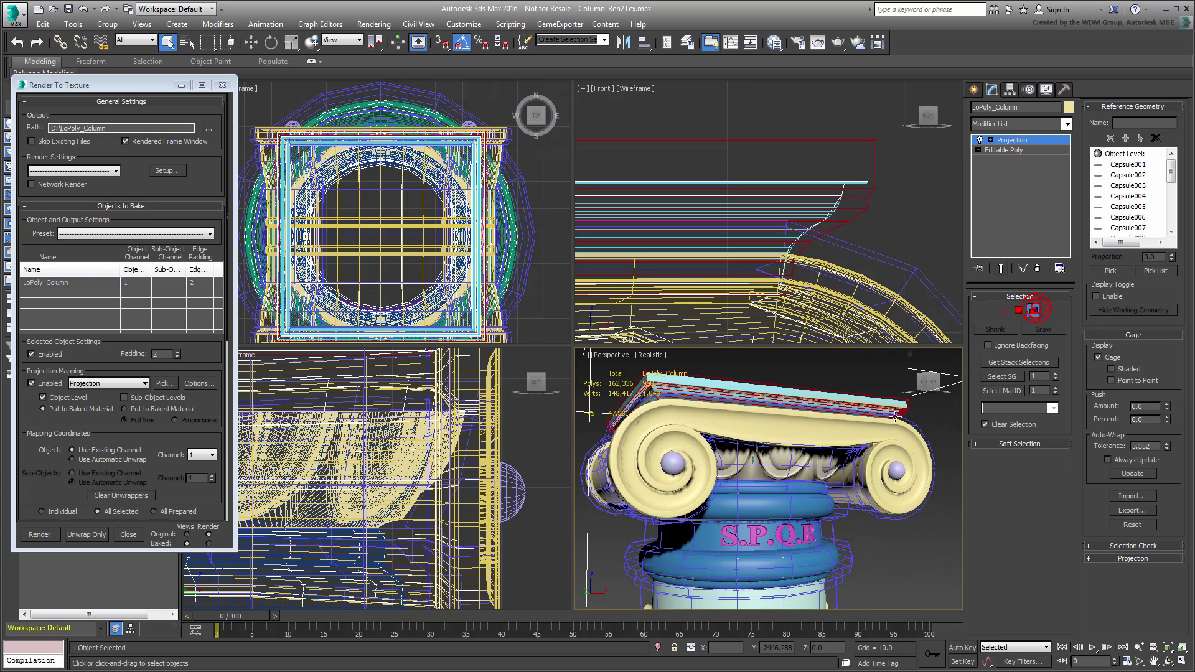
left_click(843, 443)
left_click(1002, 310)
middle_click_drag(748, 515, 785, 526, "alt")
scroll(459, 491, "down", 5)
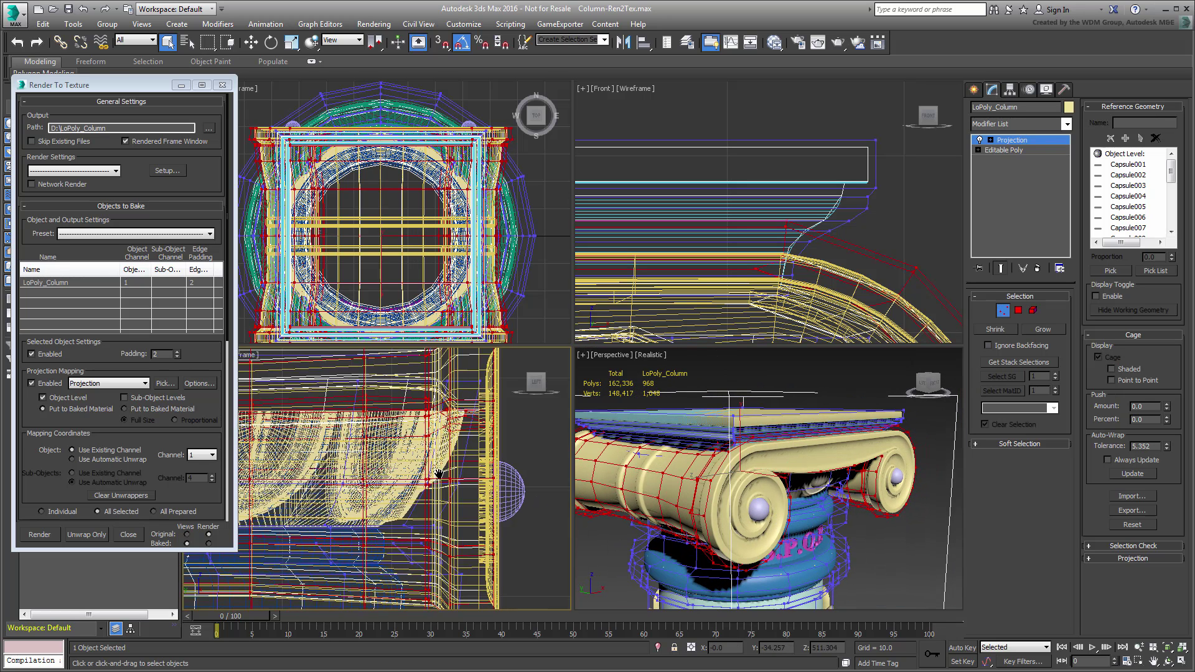
middle_click_drag(458, 491, 510, 498)
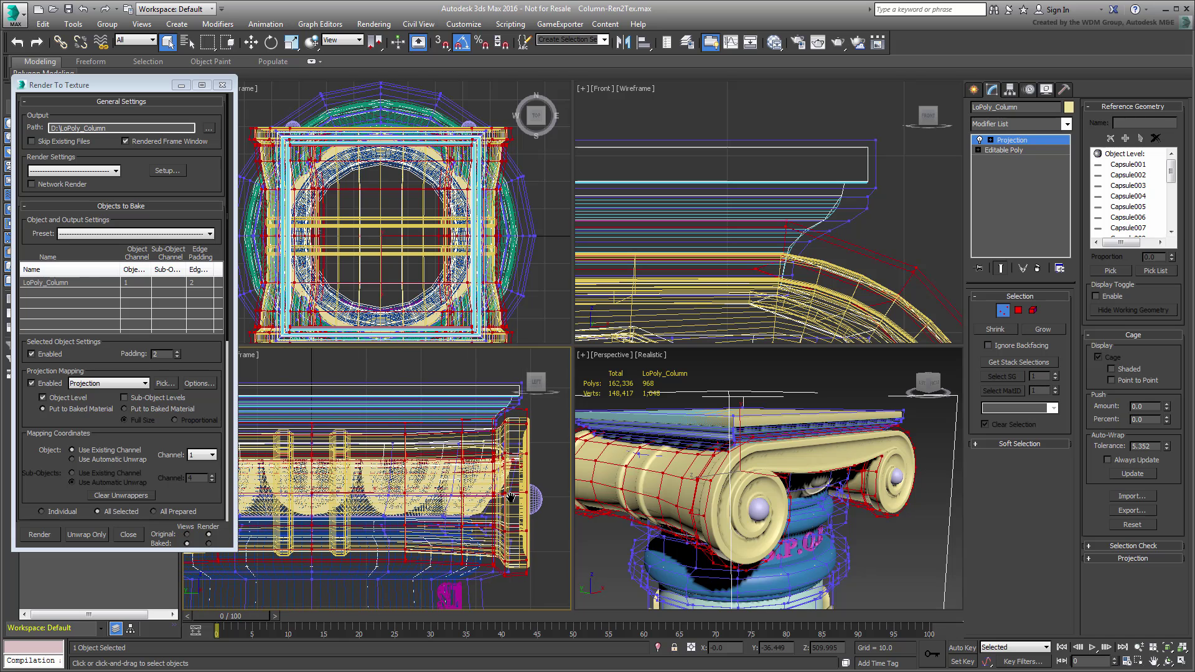
left_click(1131, 525)
left_click_drag(1166, 405, 1153, 328)
right_click(1154, 328)
- In the Left view, select the cage vertices at both scroll faces and scale them outward horizontally to about 111%
scroll(438, 501, "up", 1)
key("alt+w")
scroll(630, 453, "down", 3)
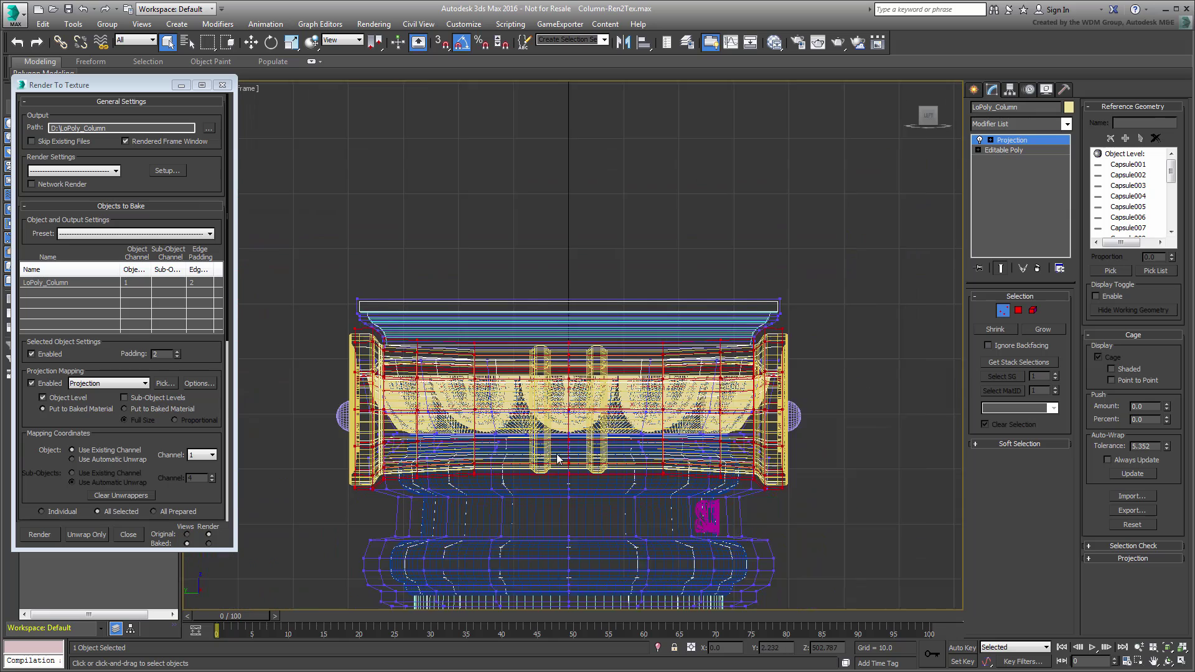
scroll(616, 448, "up", 2)
left_click(907, 536)
right_click(528, 405)
left_click(573, 432)
left_click_drag(688, 403, 680, 384)
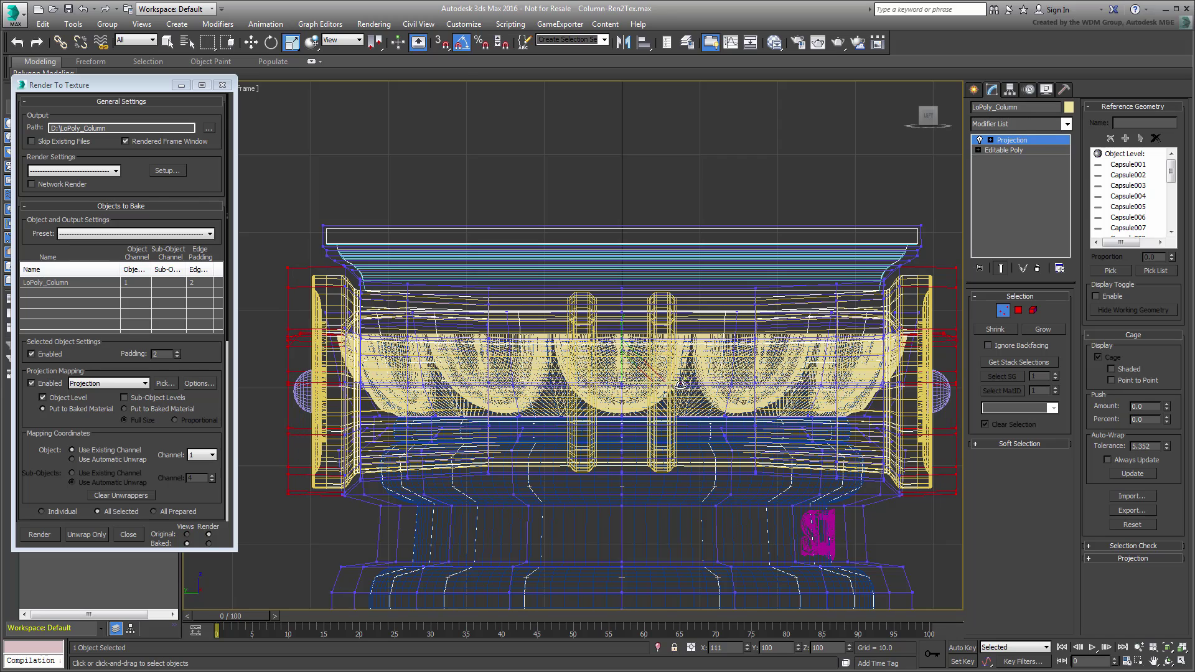
- Inspect the cage around the capital in a maximized Perspective view and leave vertex editing
key("alt+w")
key("alt+w")
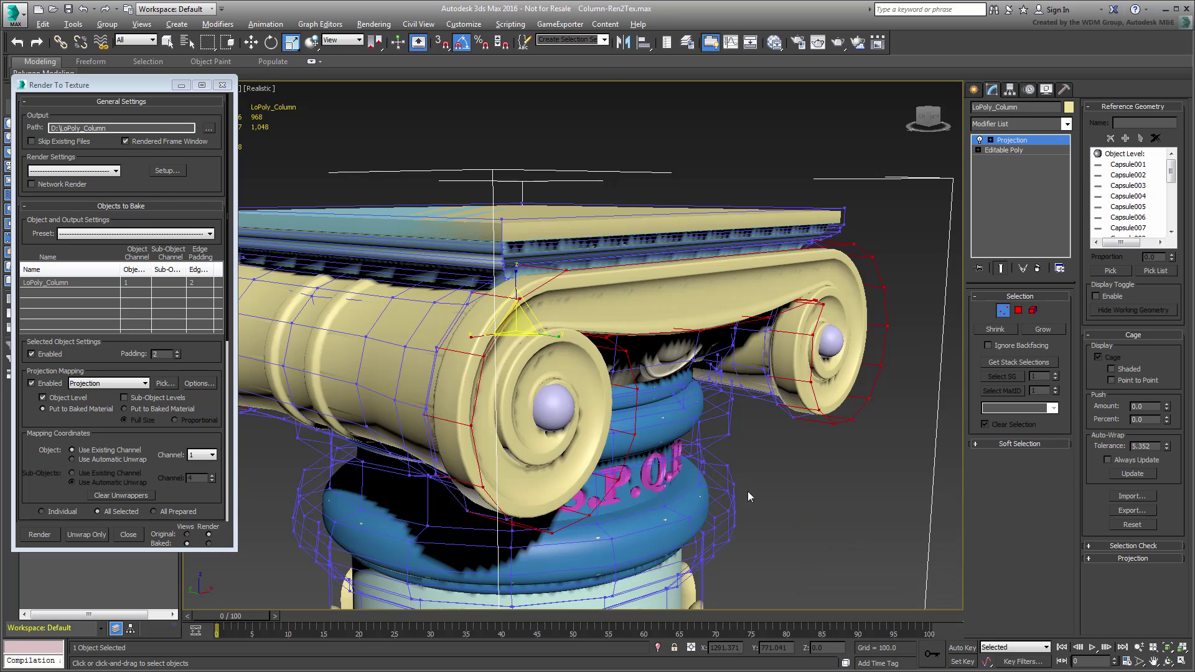
middle_click_drag(782, 457, 902, 423, "alt")
left_click(1000, 311)
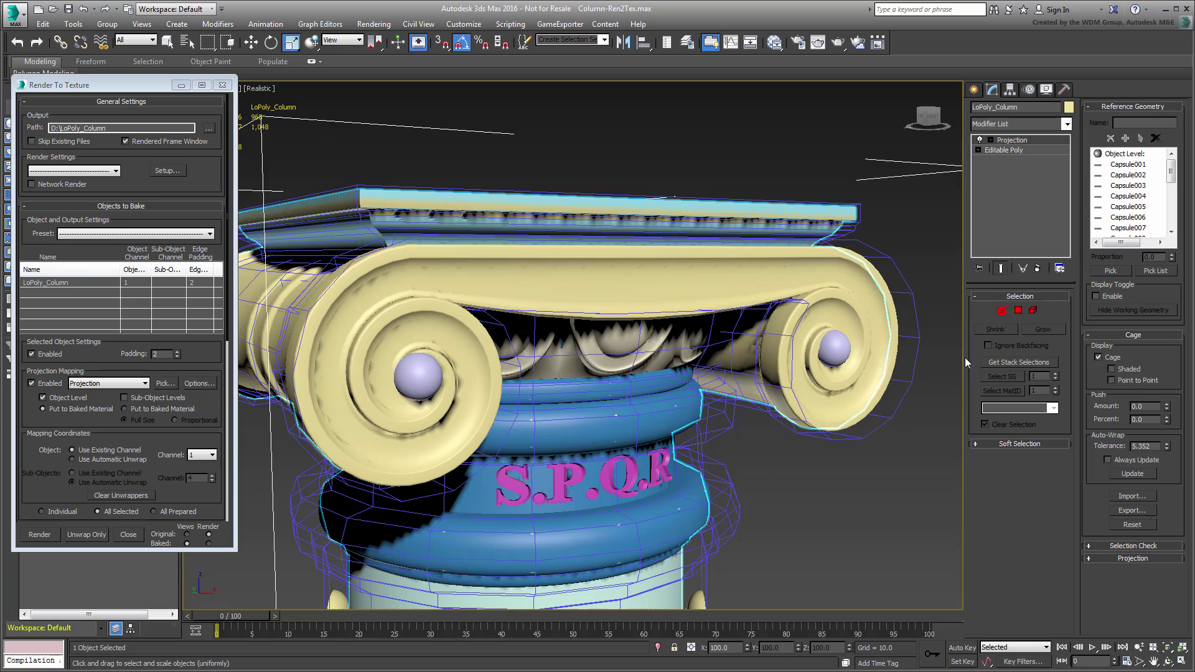
- Select the cage element around the lettered neck, inspect the cage from capital to base, and leave element editing
scroll(742, 471, "up", 3)
left_click(1033, 310)
key("q")
middle_click_drag(822, 451, 752, 505, "alt")
left_click(766, 497)
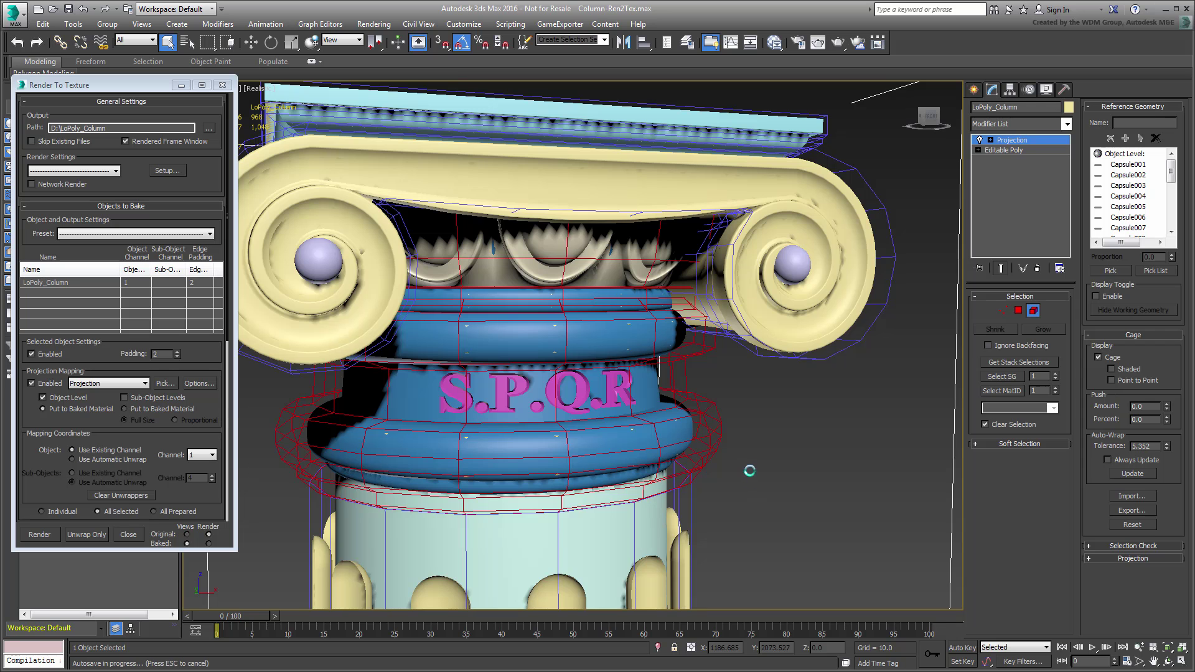
scroll(752, 469, "down", 3)
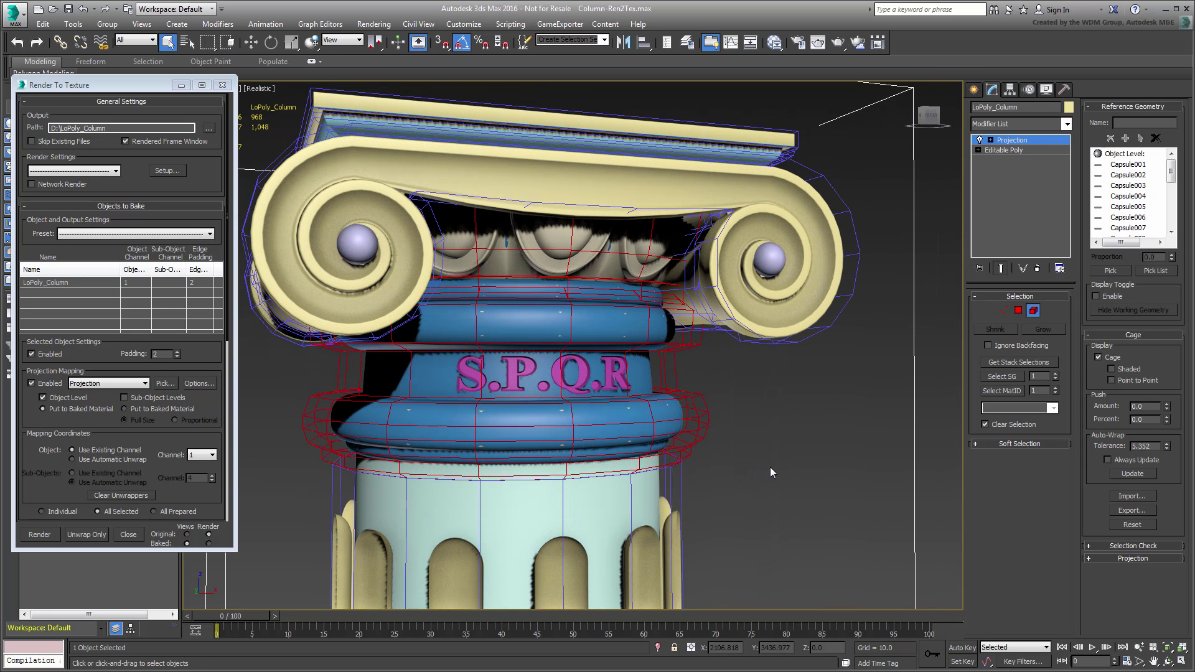
middle_click_drag(842, 462, 678, 181, "alt")
scroll(713, 481, "up", 3)
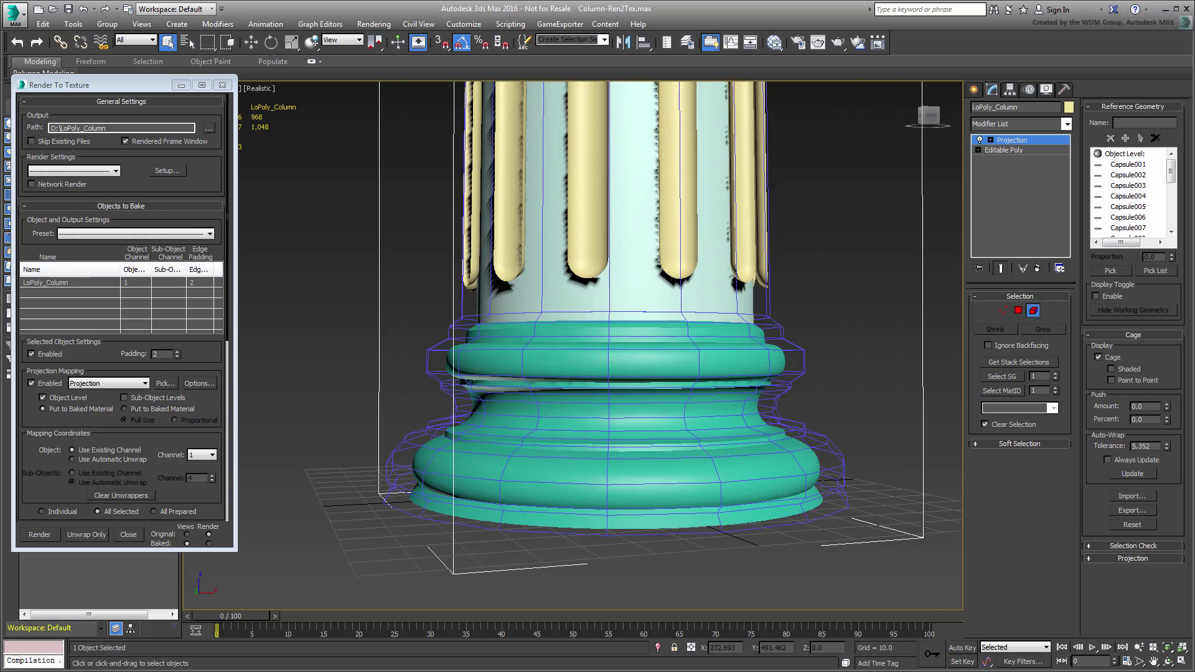
scroll(675, 508, "down", 8)
scroll(697, 261, "up", 8)
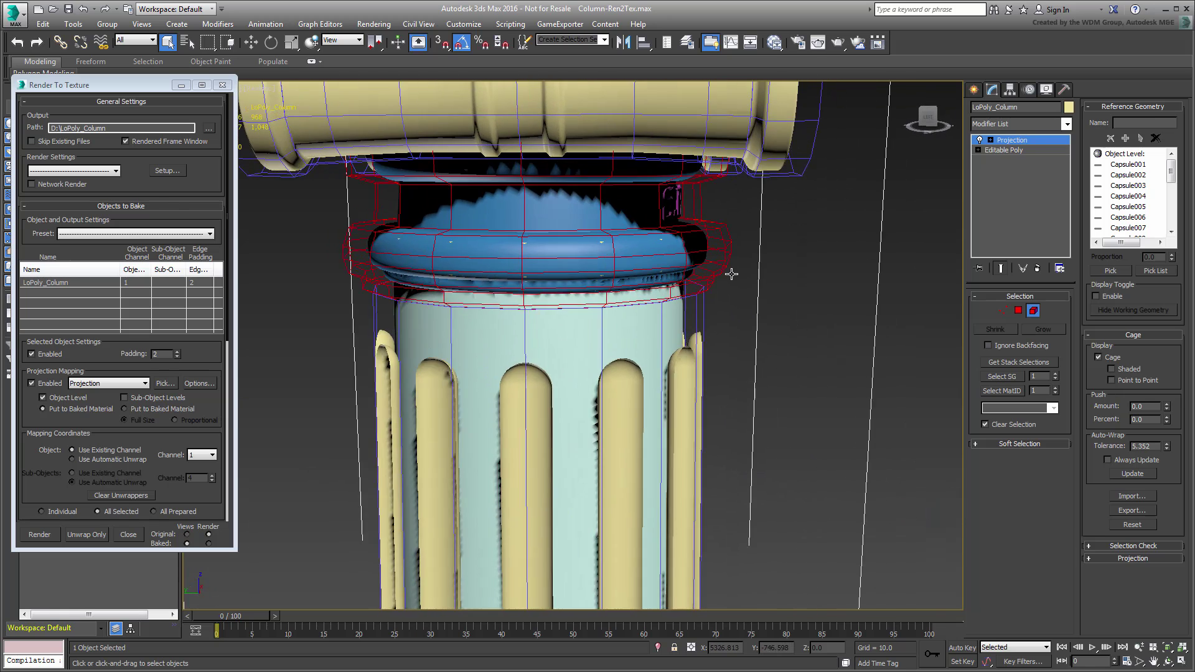
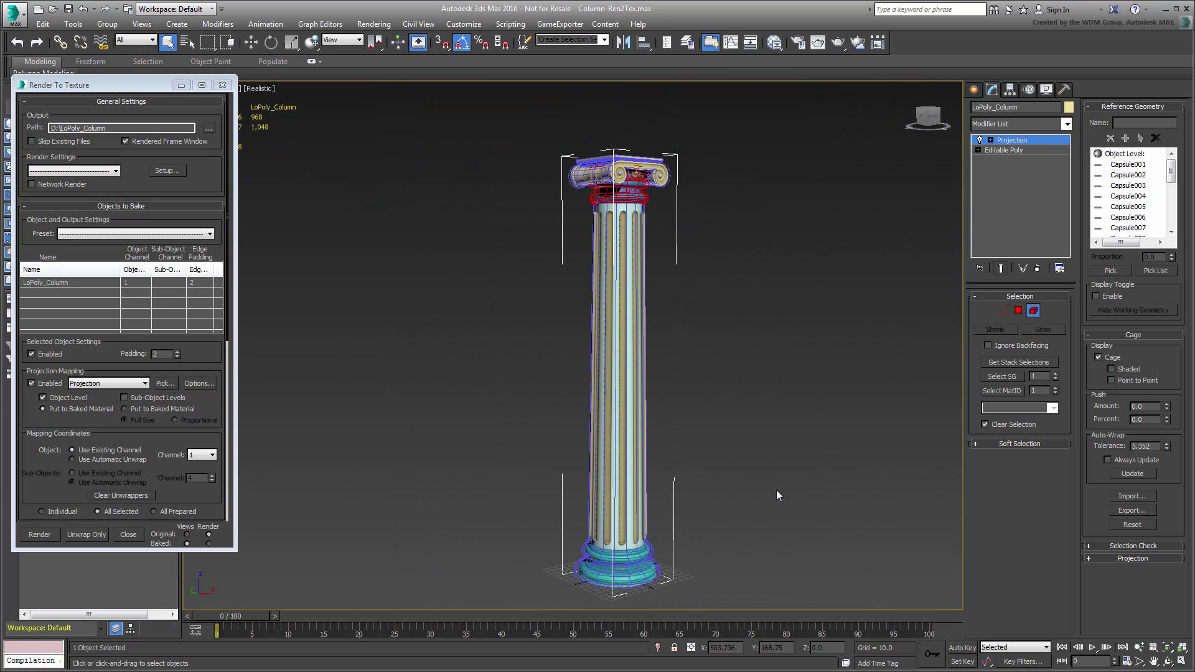
left_click(1033, 312)
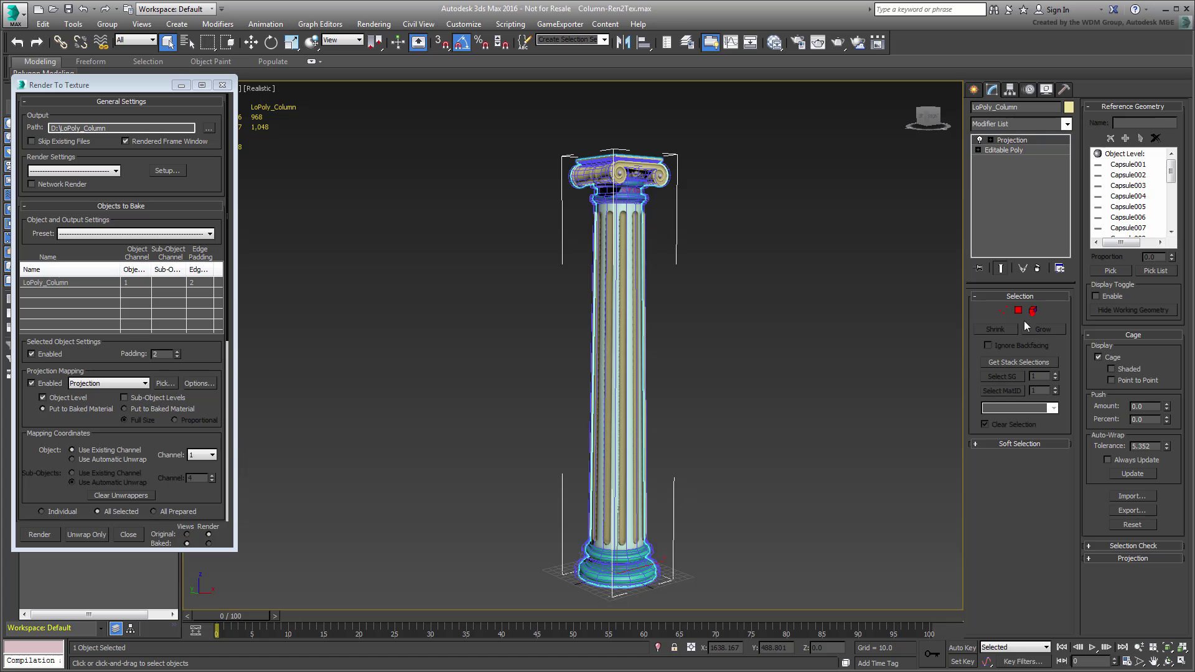
- Add a NormalsMap texture element to the low-poly column's bake output
scroll(213, 433, "down", 5)
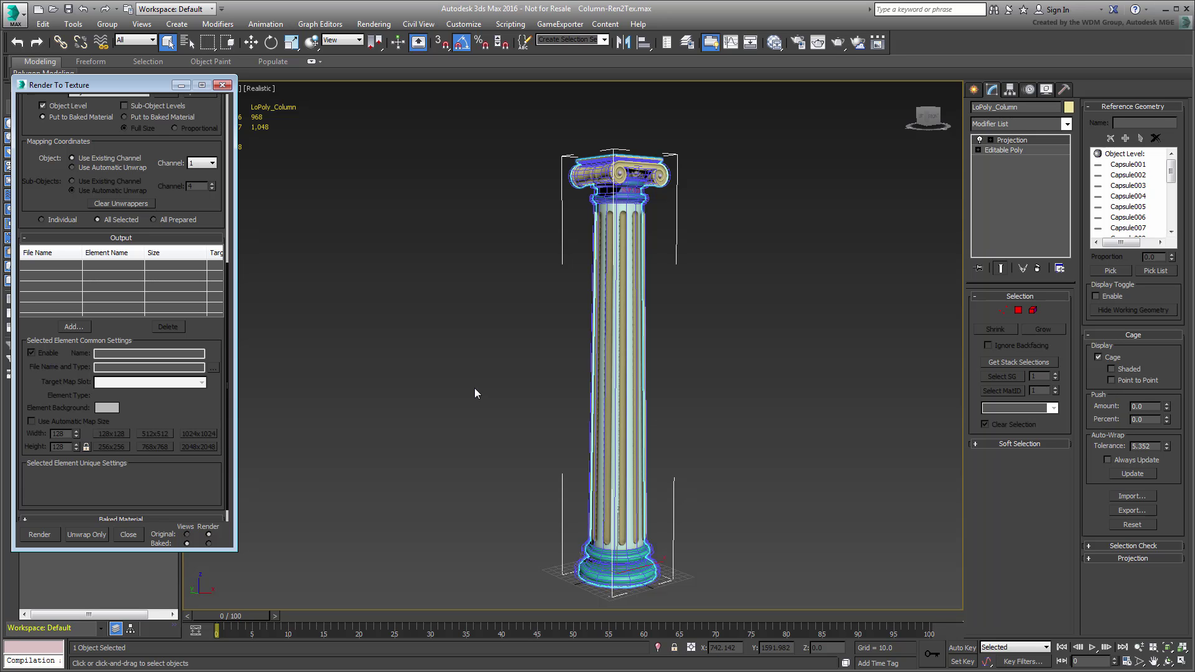
left_click(73, 327)
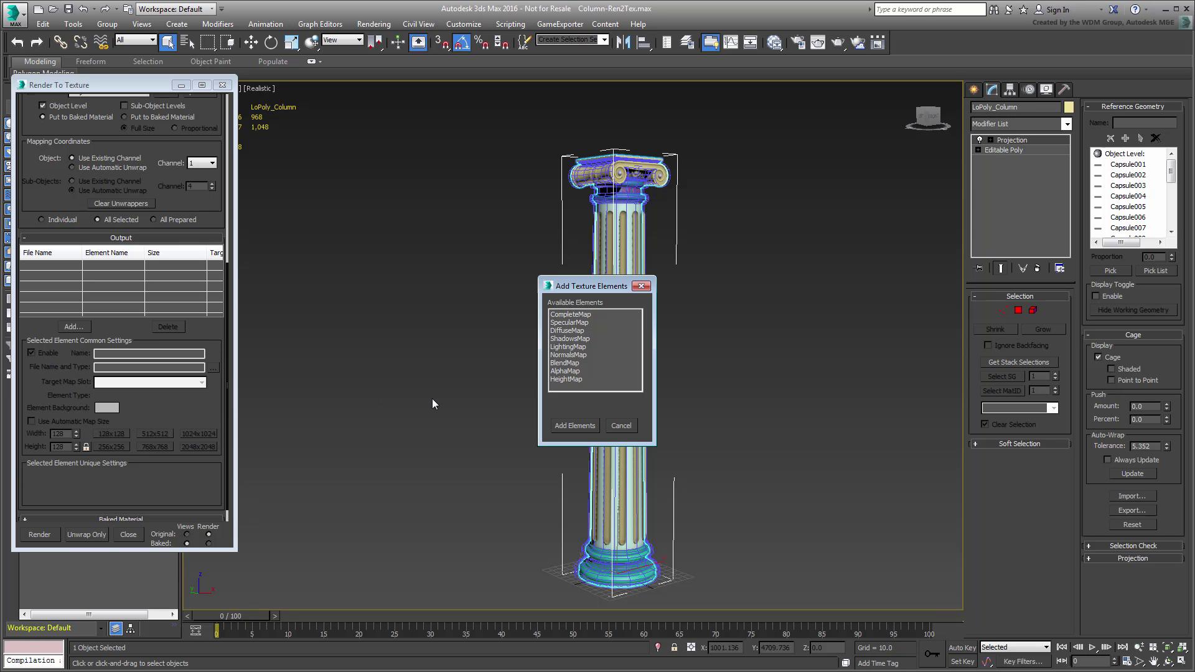
left_click(577, 355)
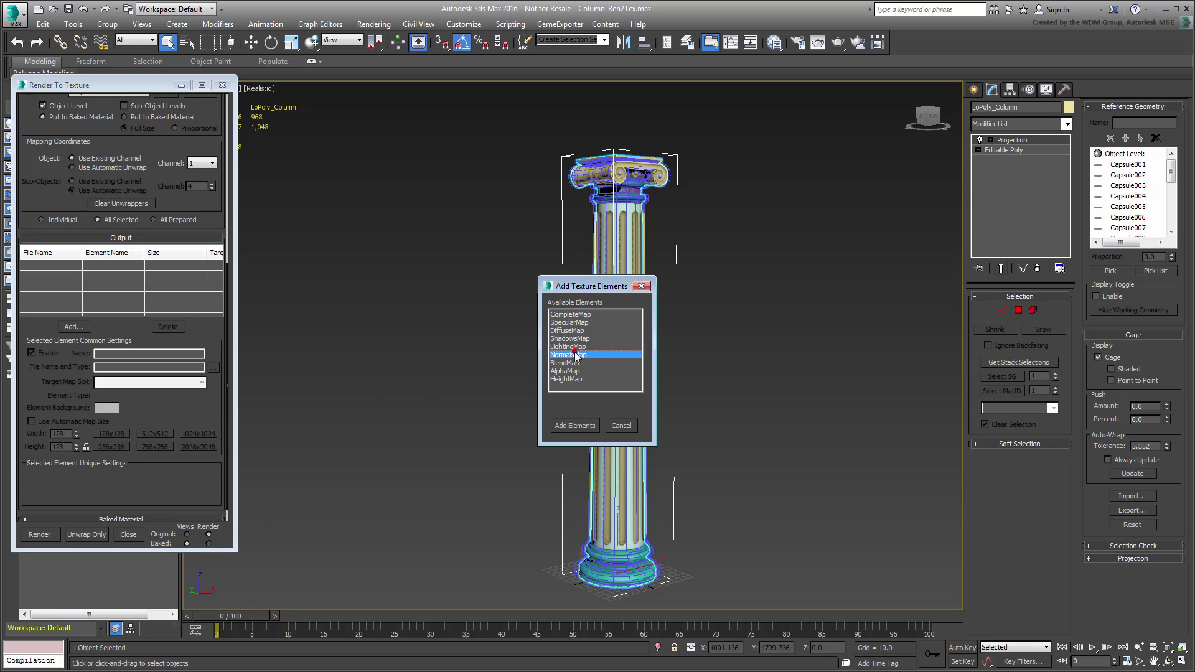
left_click(574, 425)
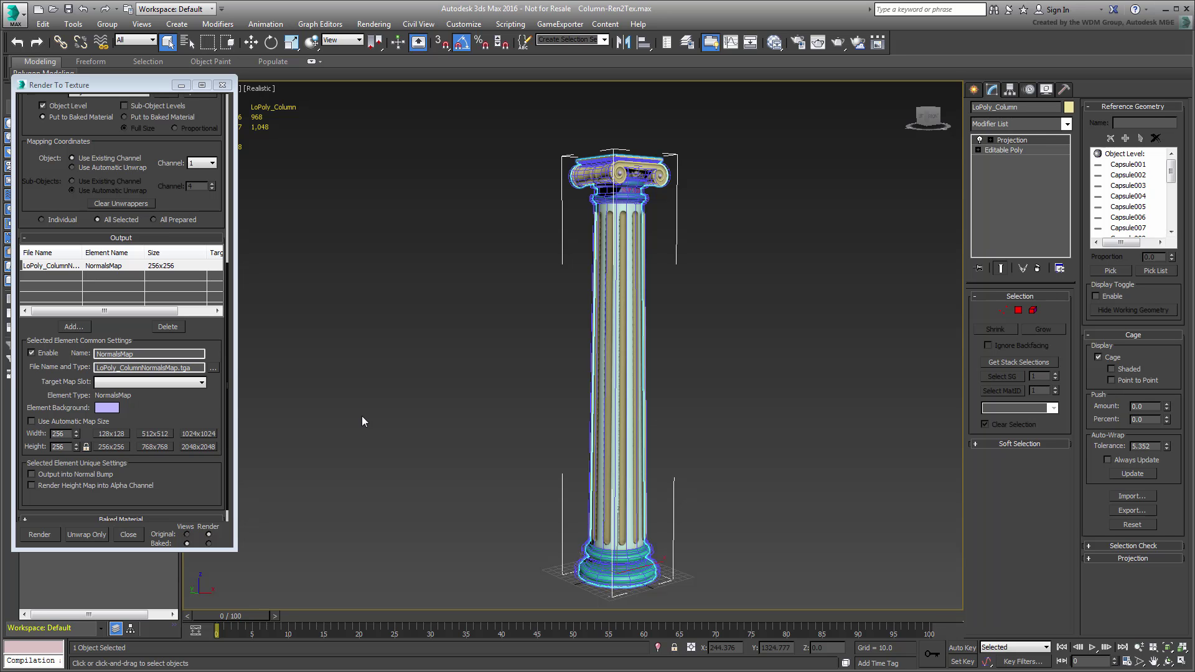
- Rename the normals map output file to myColumnNormalsMap.tga and set its size to 2048x2048
left_click_drag(118, 367, 38, 367)
type("my")
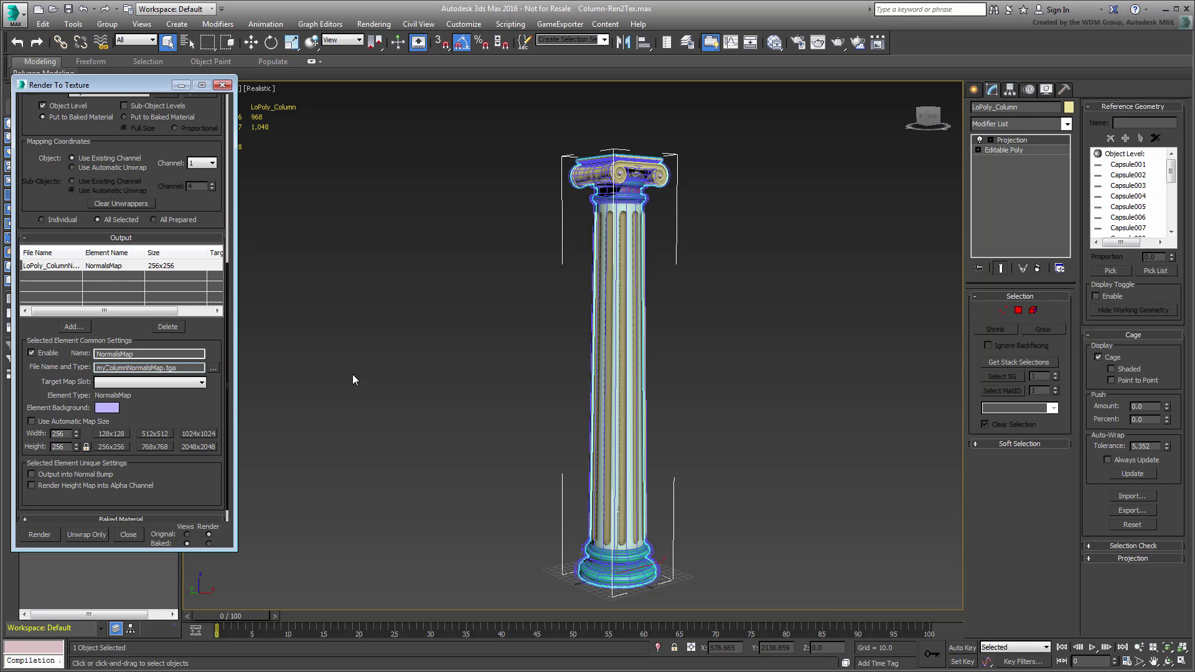
left_click(199, 446)
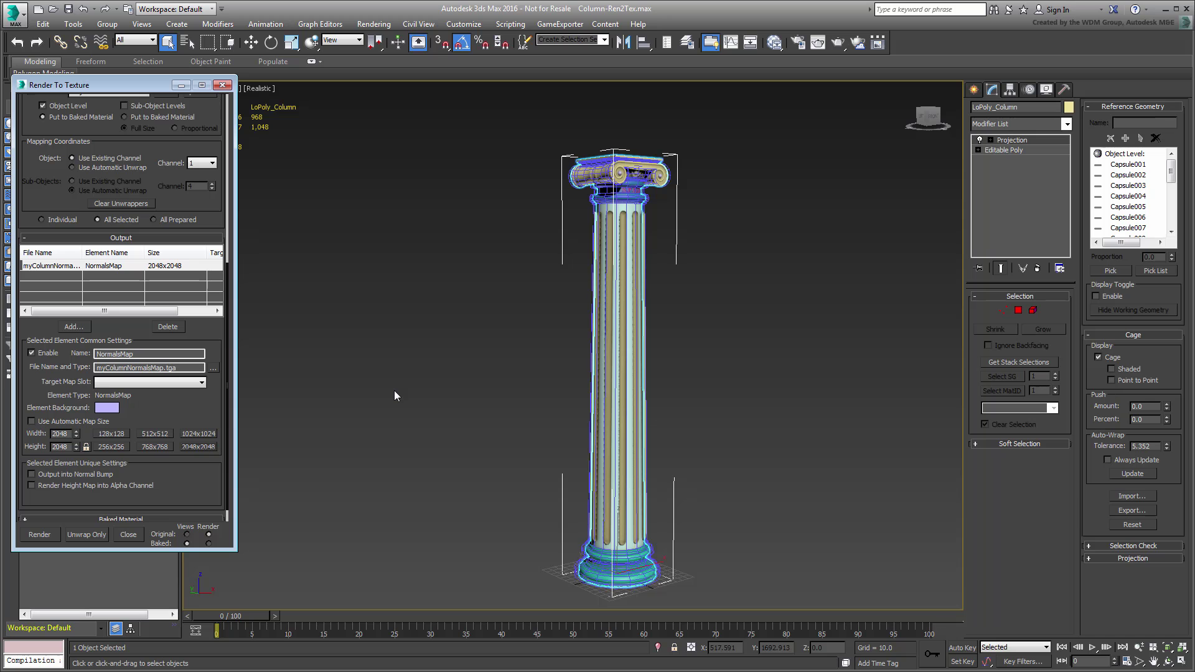
left_click_drag(199, 485, 200, 465)
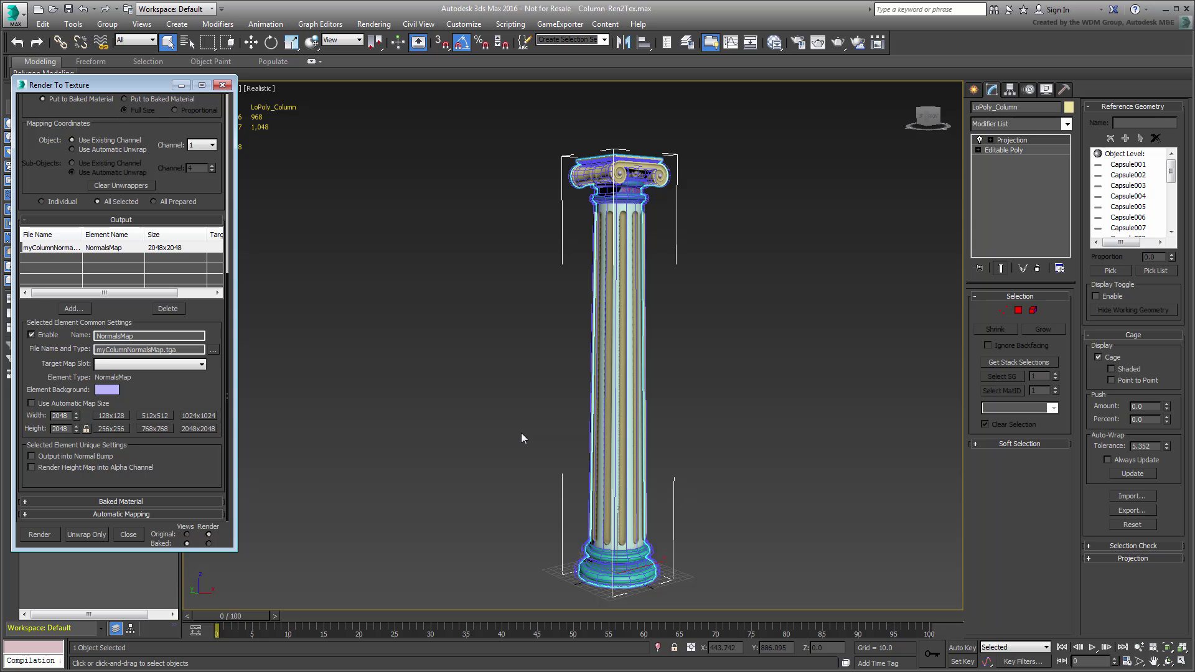
- Render the normals map without assigning a target map slot, and switch to Photoshop to open the result
left_click(36, 534)
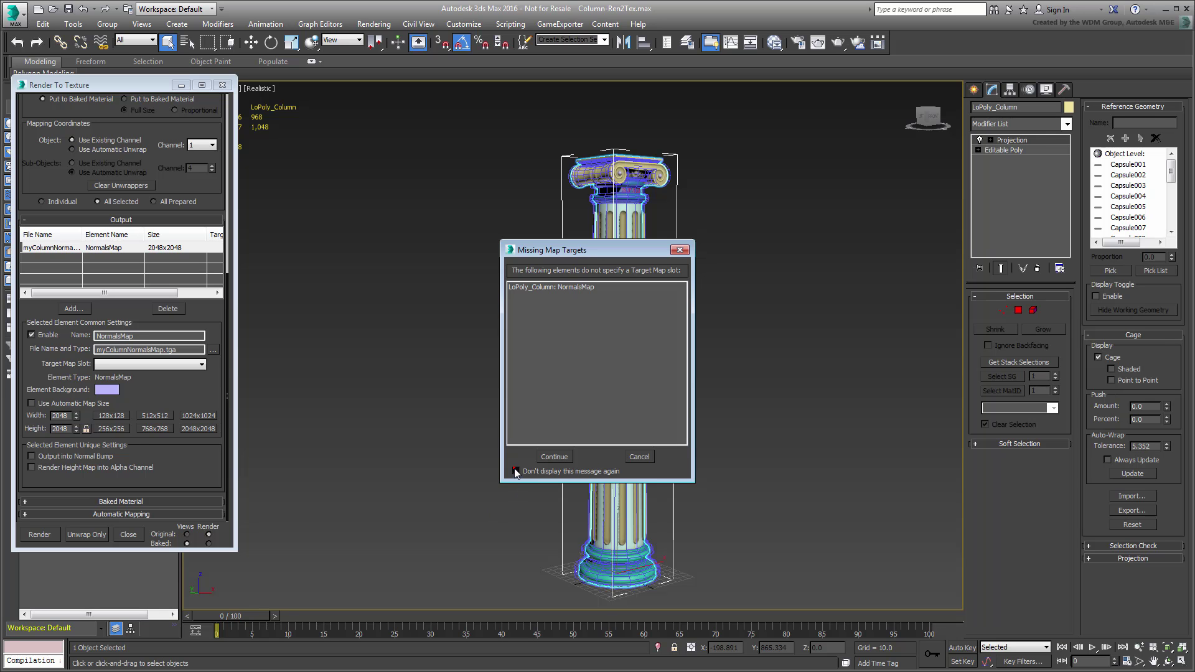
left_click(554, 457)
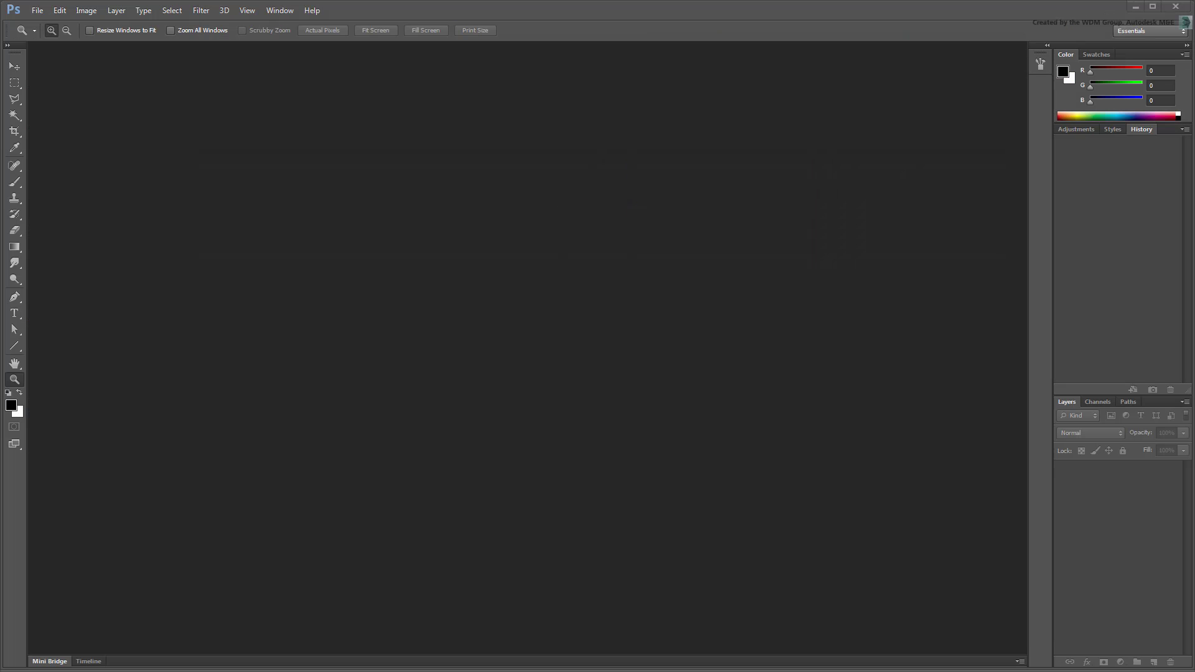
left_click_drag(1192, 401, 549, 352)
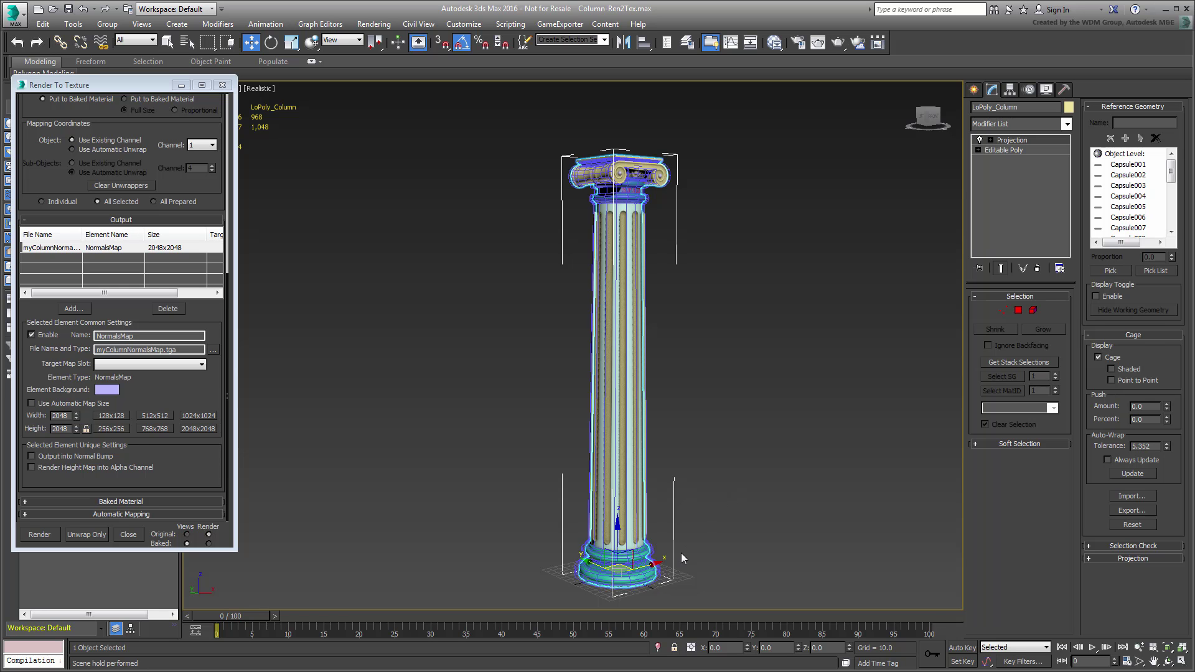
- Copy the low-poly column about 279 units along X, remove the copy's Projection modifier and close Render To Texture
left_click_drag(643, 566, 791, 531, "shift")
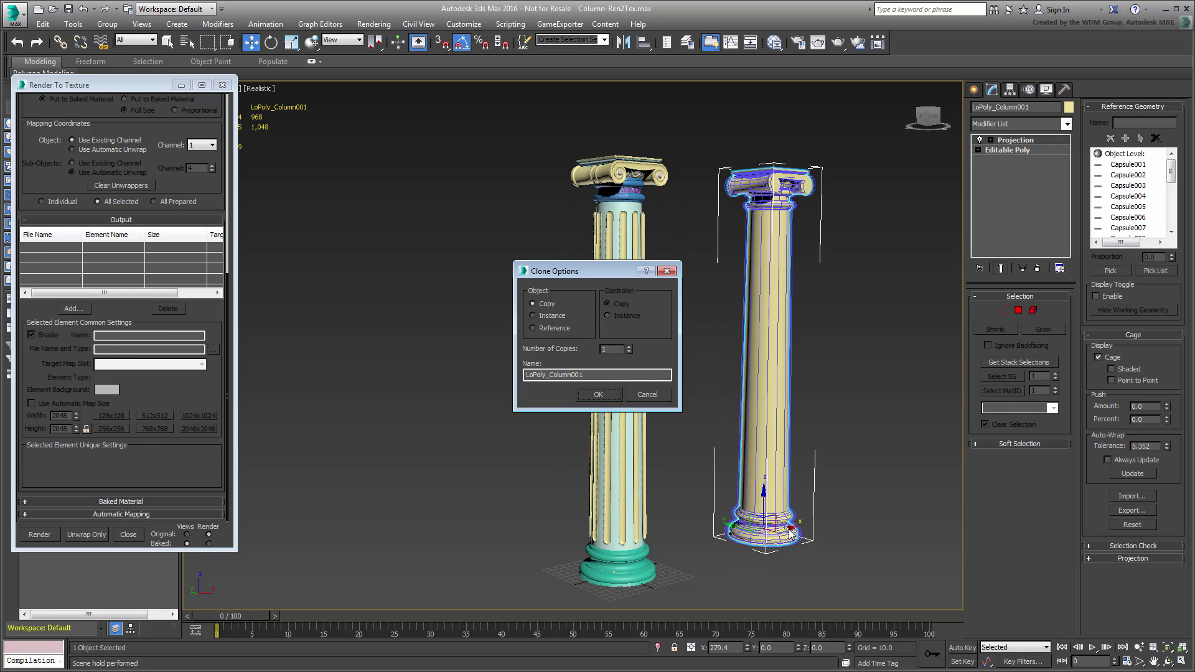
left_click(601, 398)
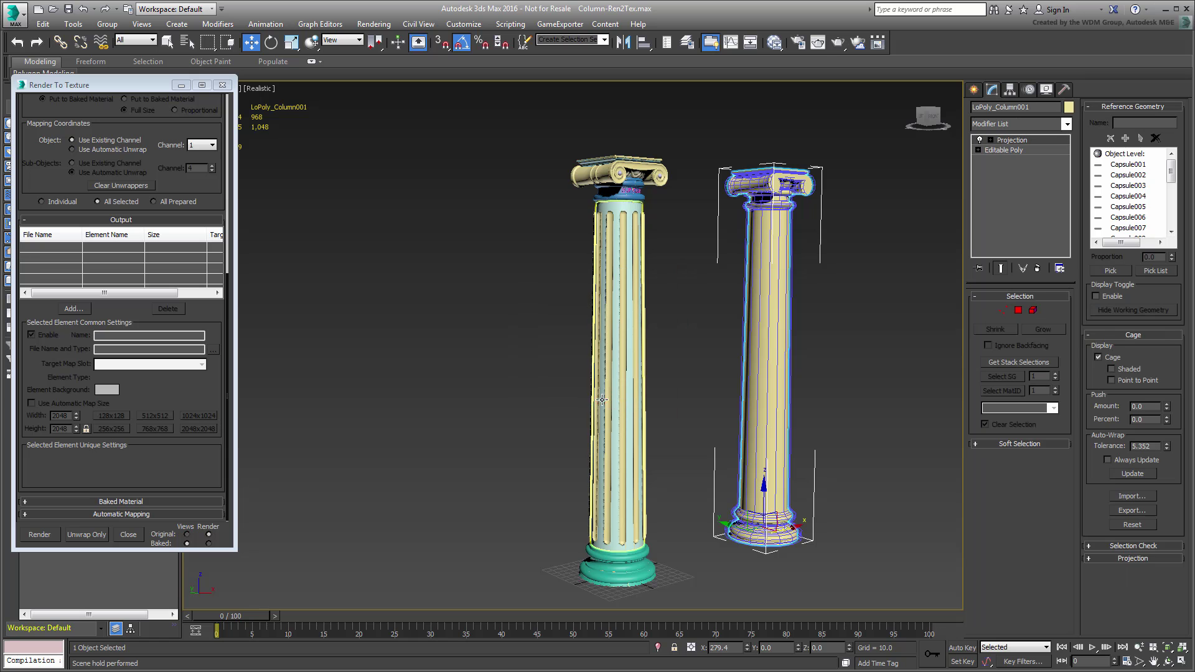
left_click(1037, 268)
middle_click_drag(806, 428, 710, 399)
left_click(222, 85)
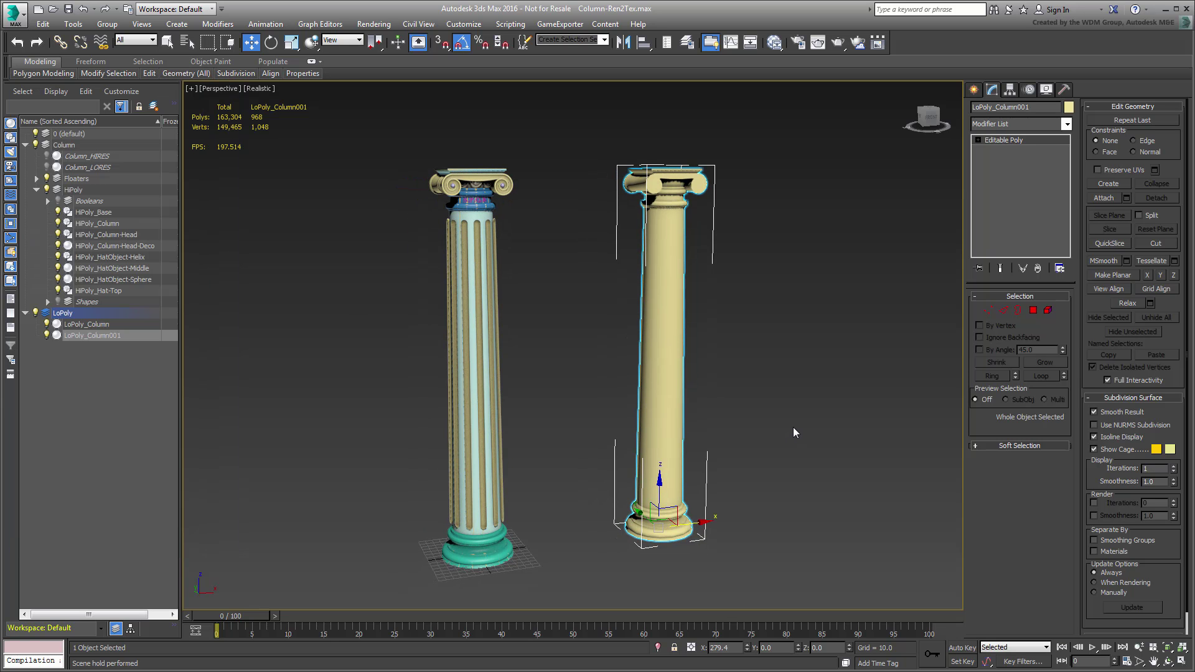
- Create a Standard material in the Slate Material Editor with travertine.jpg as the Diffuse Color bitmap
left_click(774, 42)
middle_click_drag(771, 352, 909, 377)
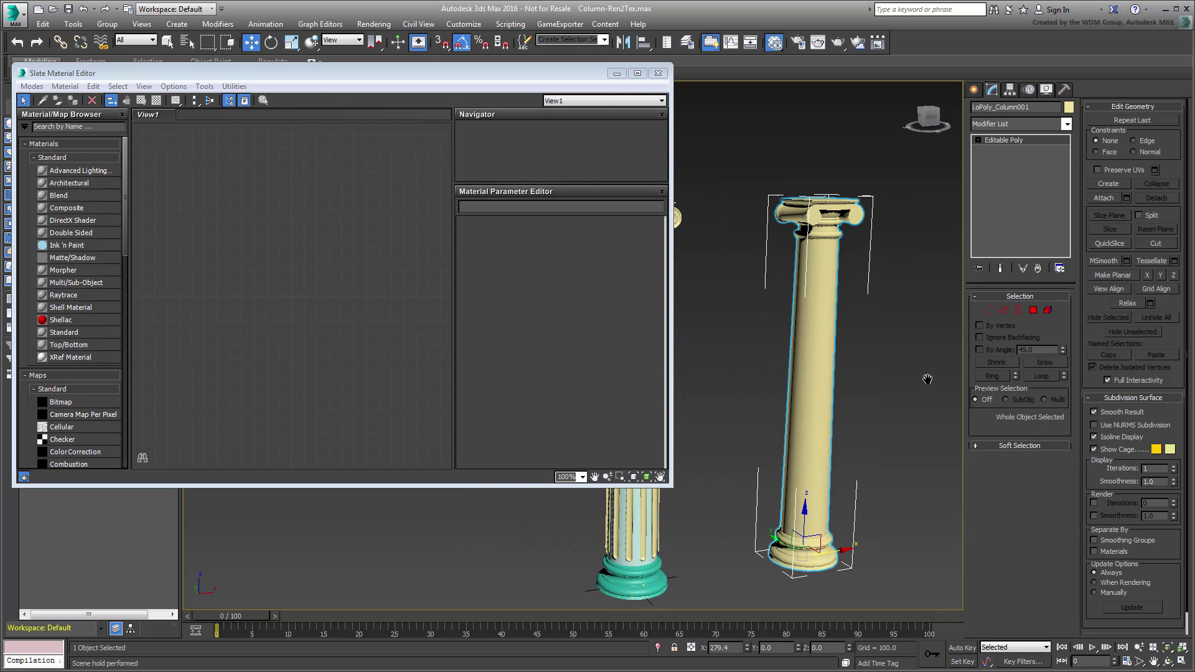
left_click_drag(73, 331, 384, 253)
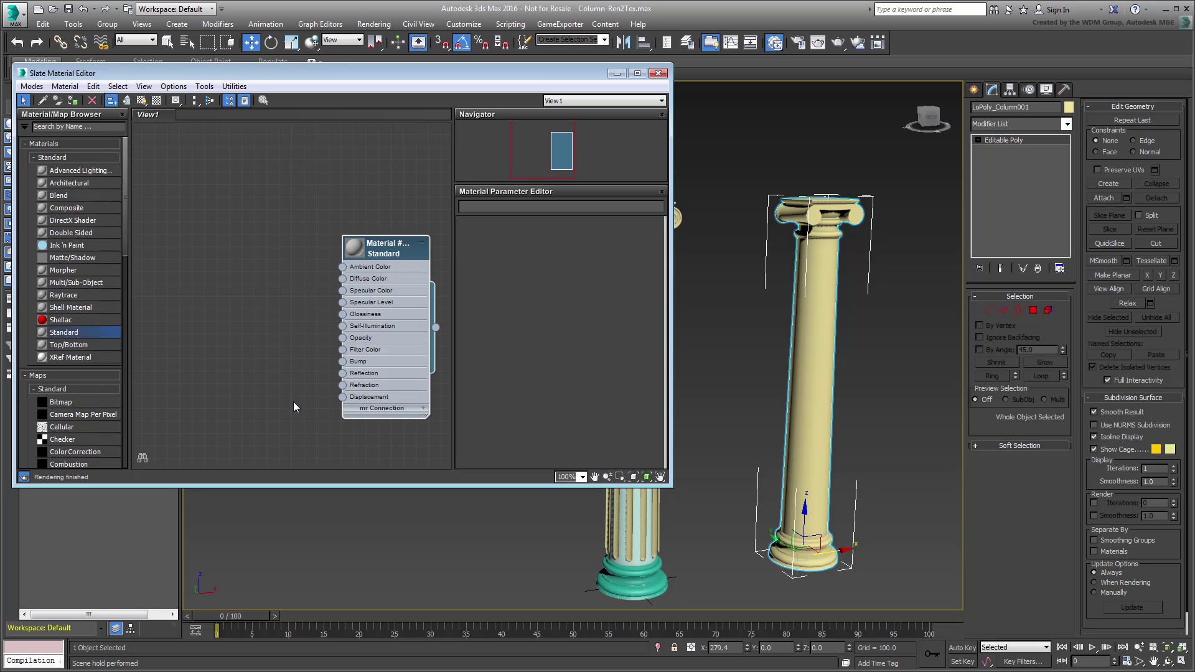
left_click_drag(342, 278, 260, 250)
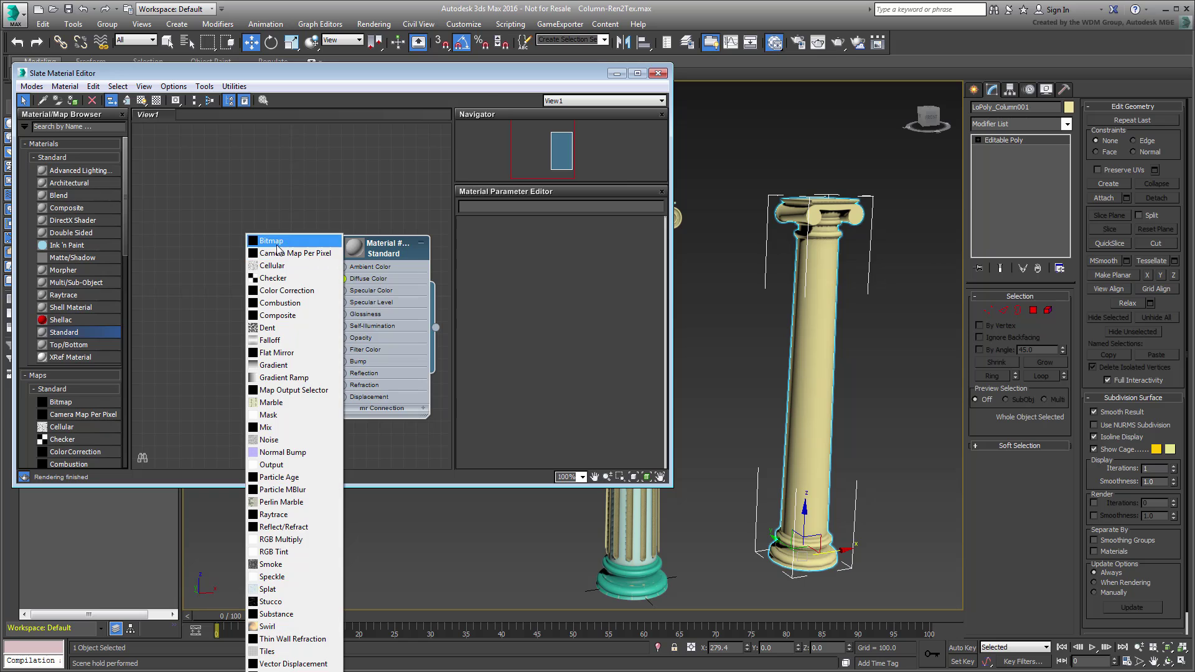
left_click(265, 241)
left_click_drag(470, 127, 473, 227)
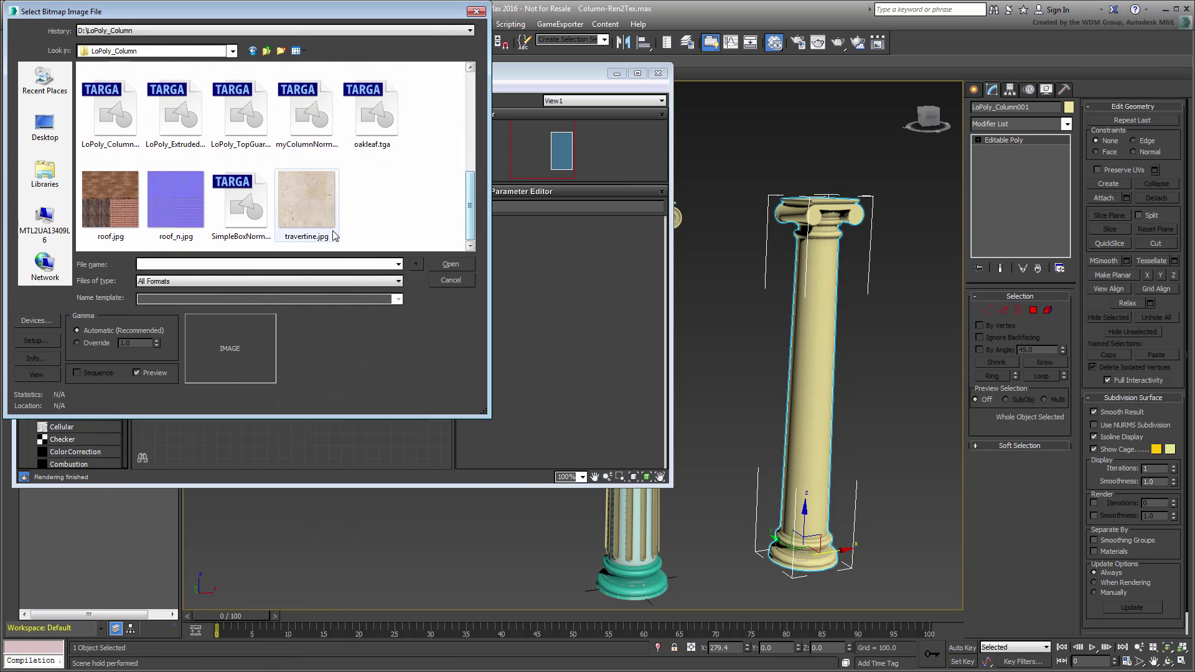
left_click(307, 205)
left_click(450, 264)
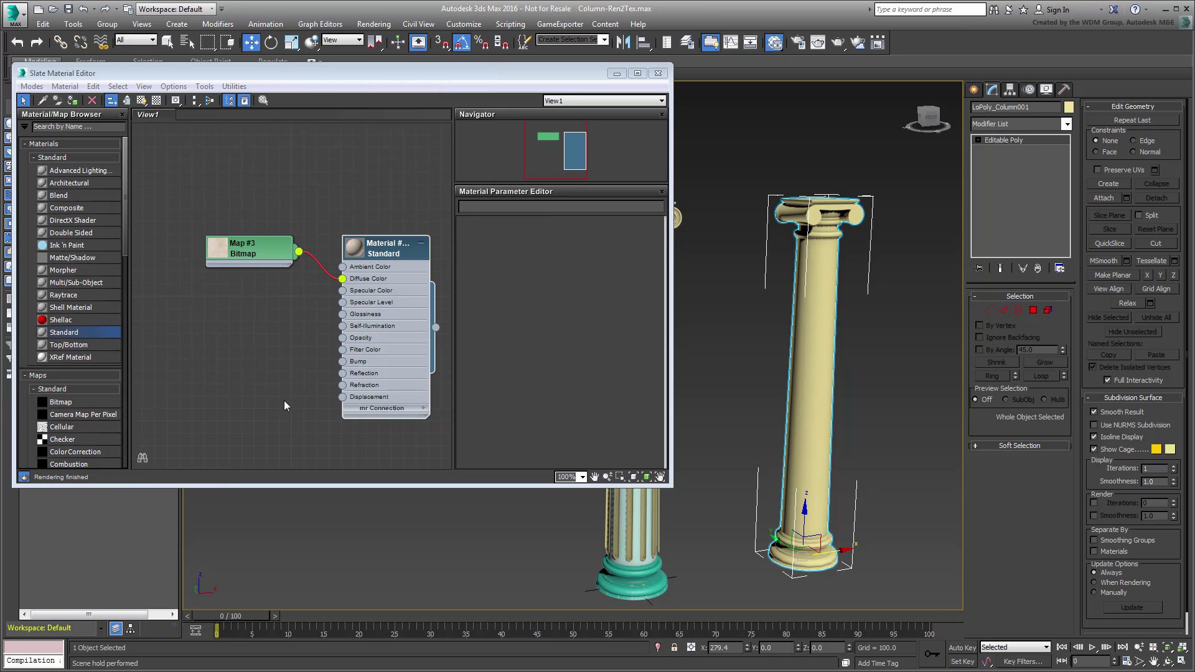
- Connect a Normal Bump map to the material's Bump input and load myColumnNormalsMap.tga as its Normal bitmap
left_click_drag(341, 363, 274, 352)
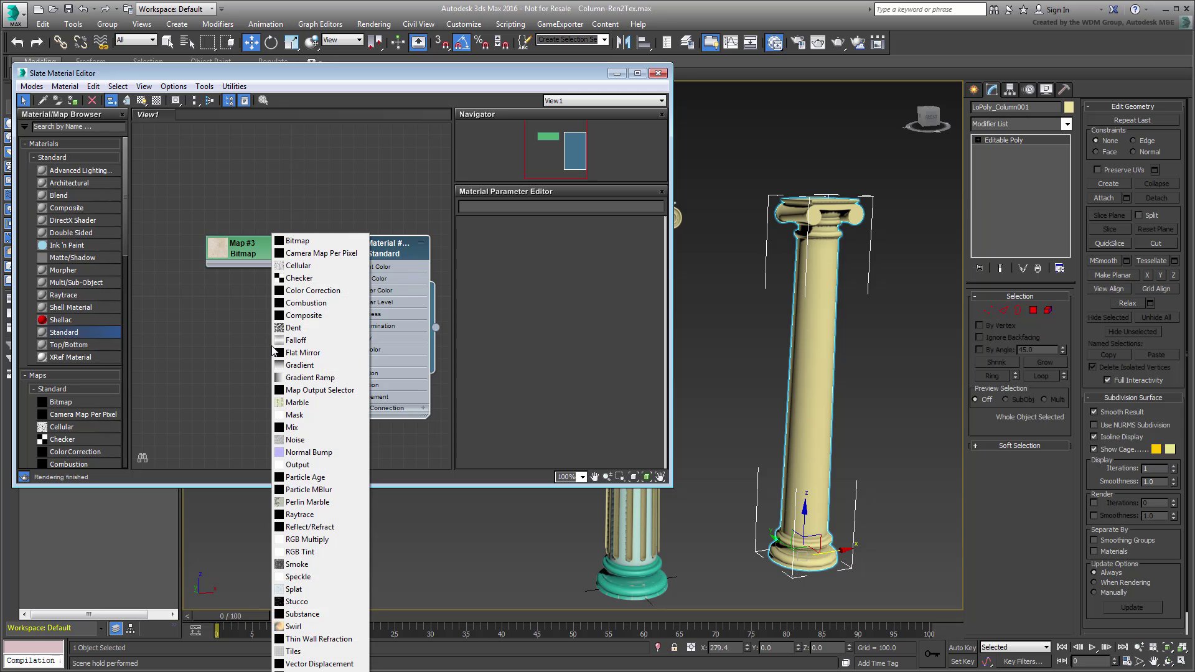
left_click(314, 453)
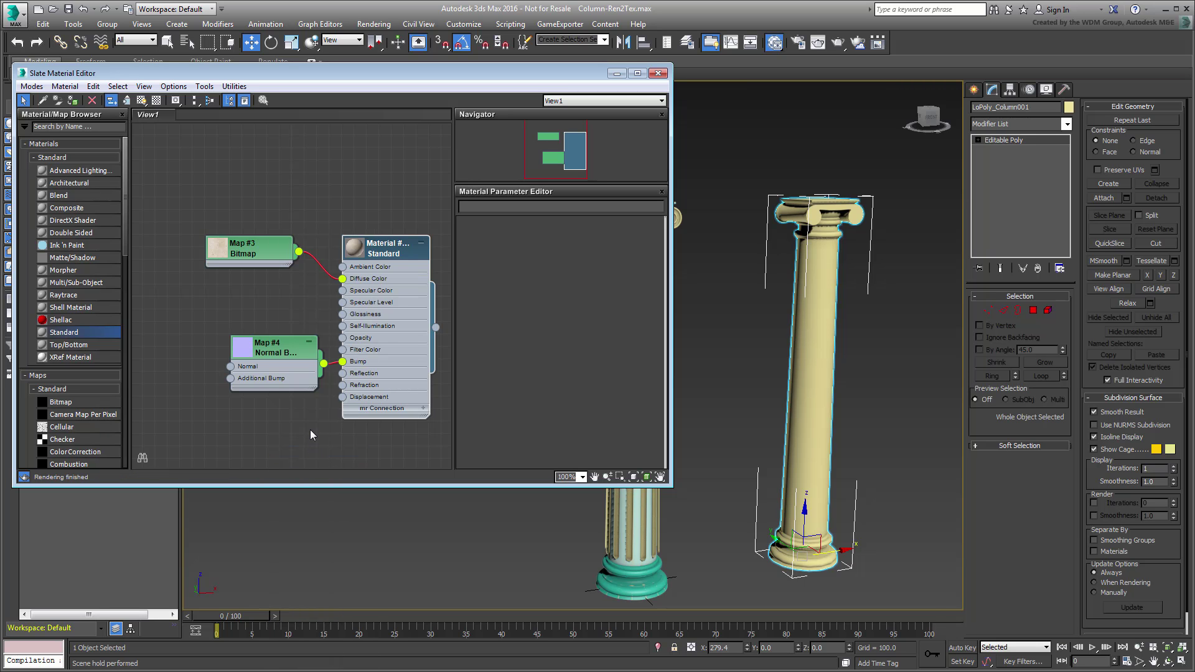
middle_click_drag(236, 364, 252, 367)
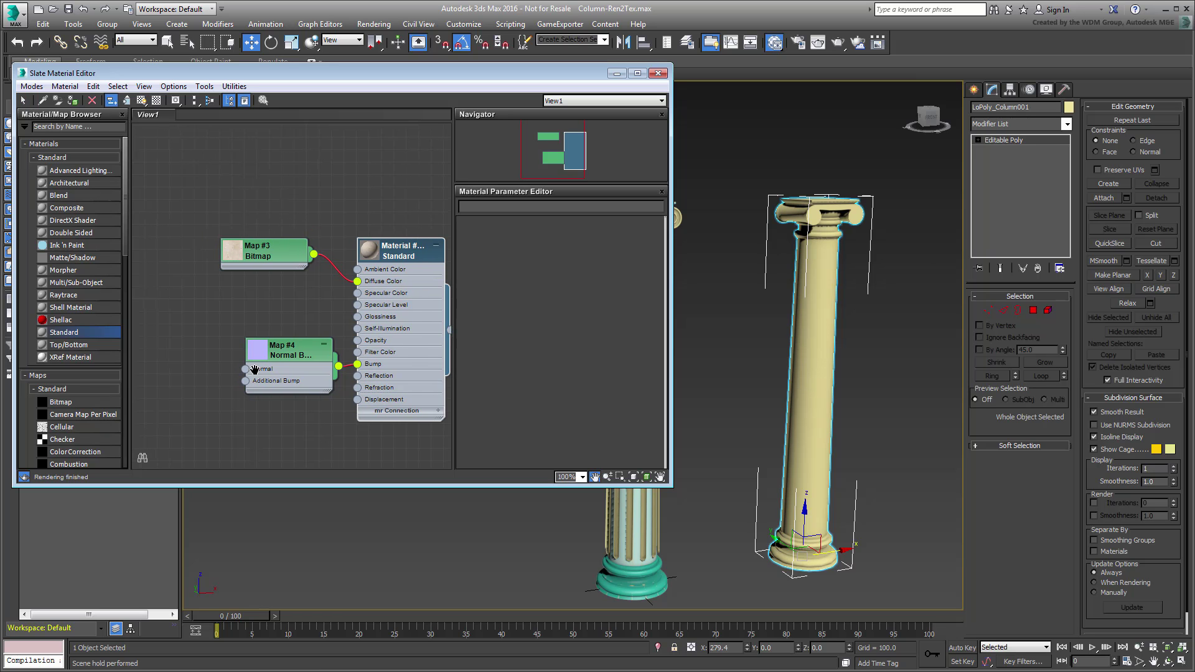
left_click_drag(247, 369, 214, 356)
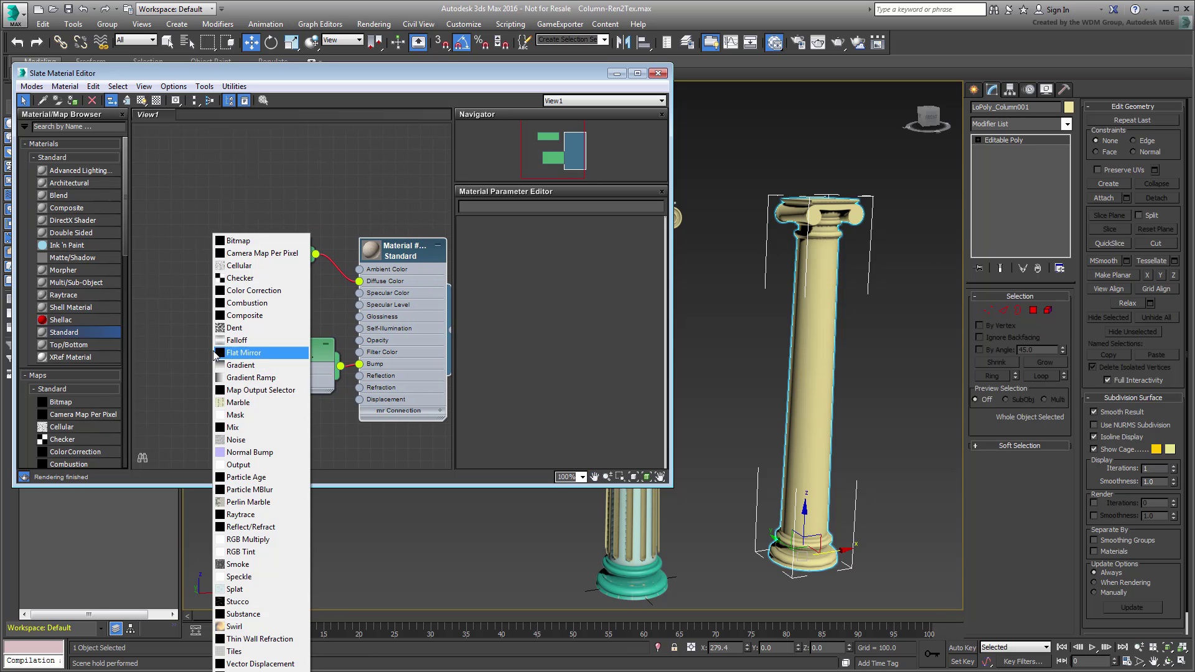
left_click(237, 241)
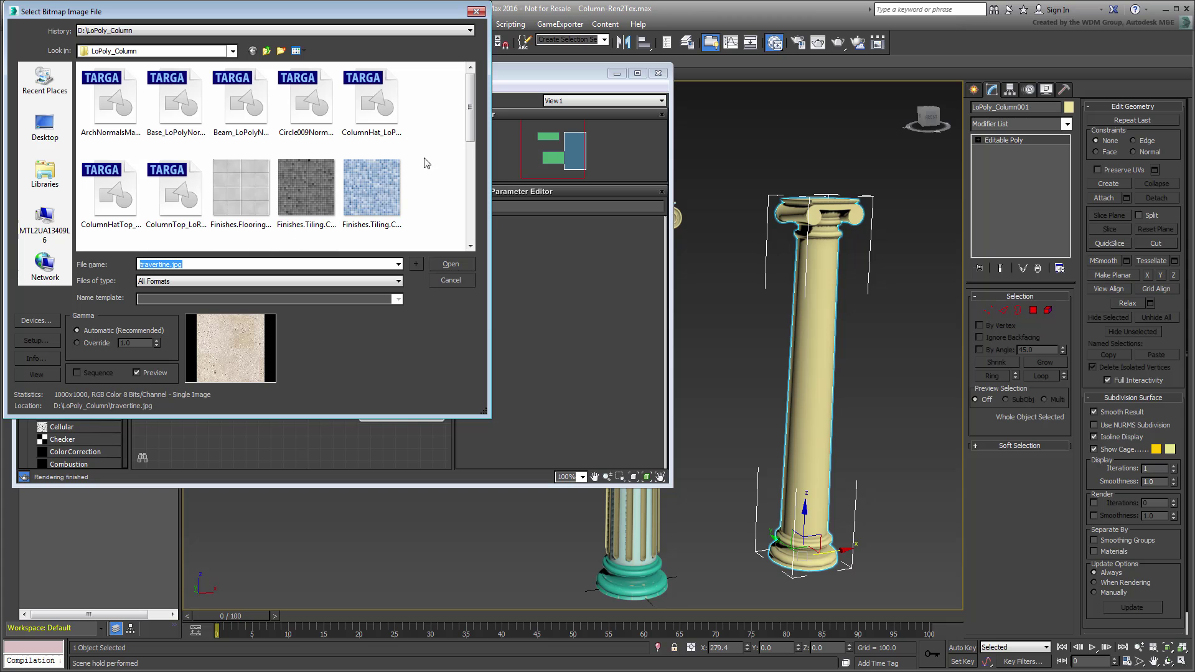
left_click_drag(466, 122, 473, 194)
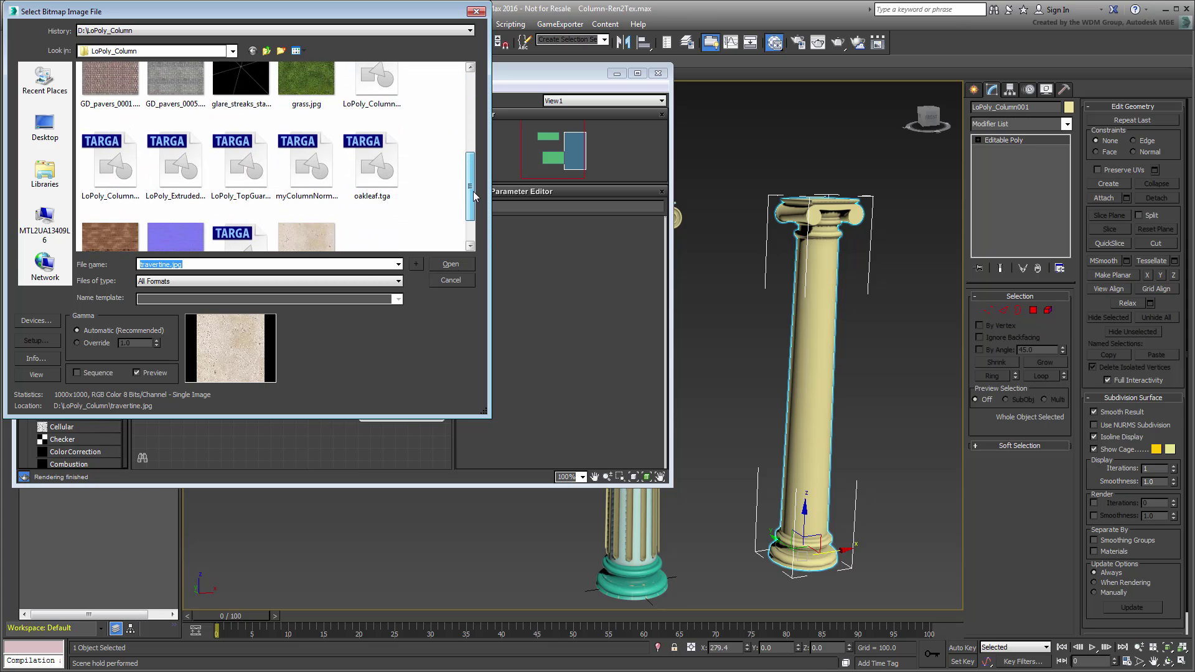
left_click(289, 197)
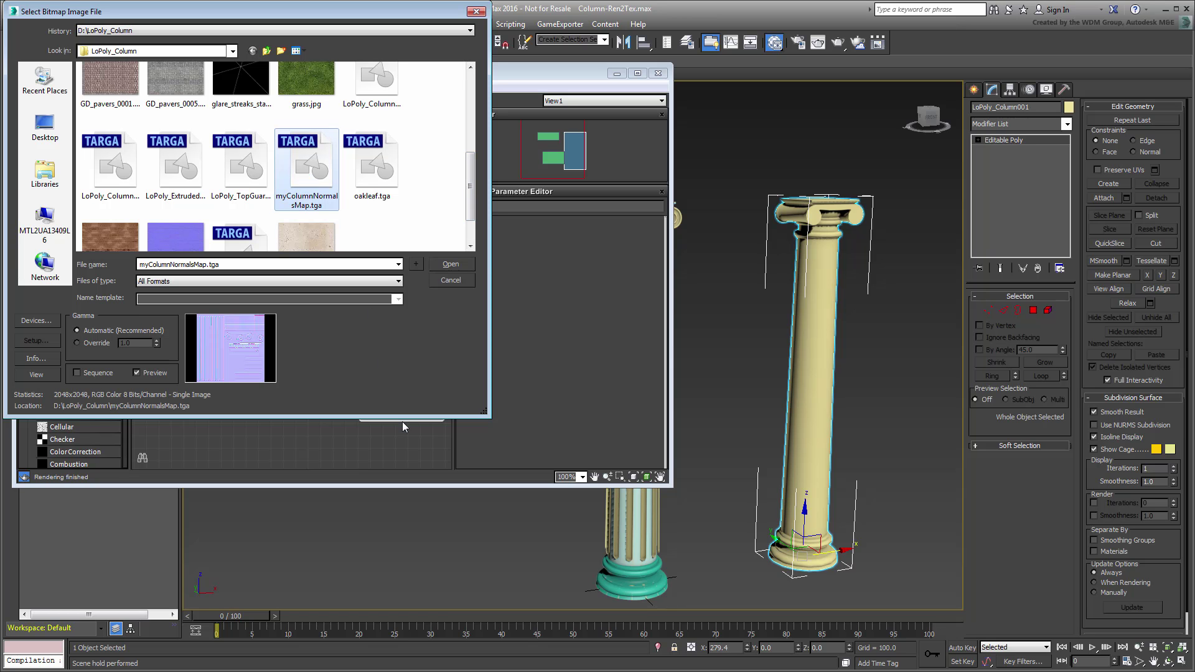
left_click(450, 264)
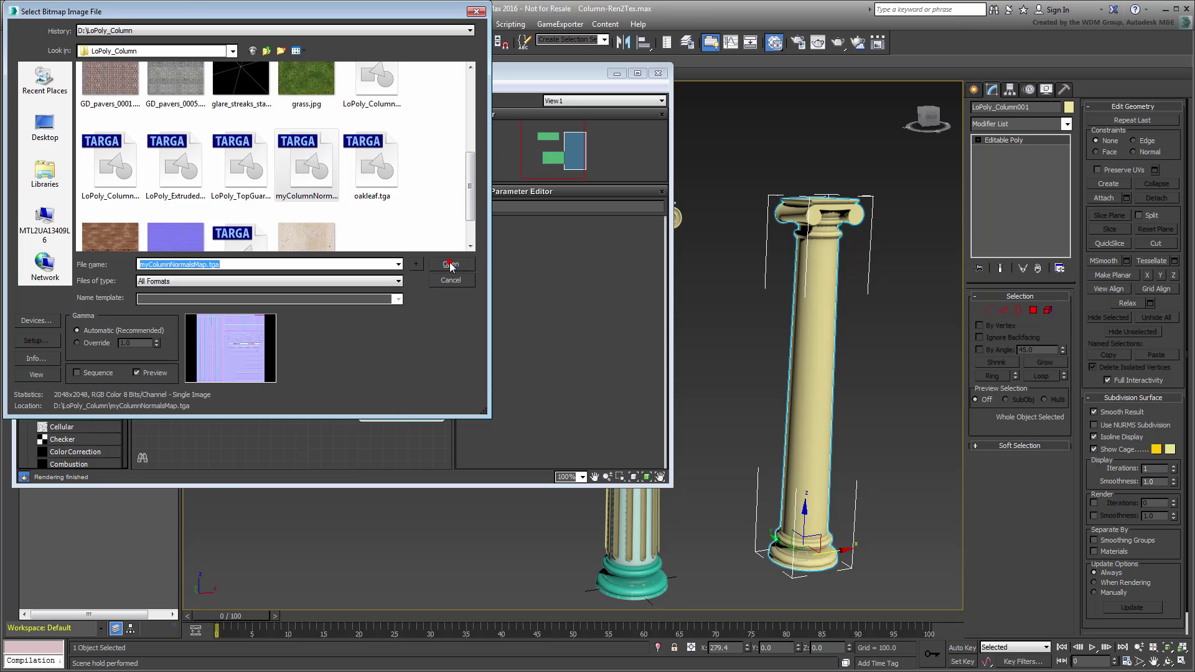
- Assign the travertine and normal-bump material to the copied low-poly column
middle_click_drag(255, 341, 167, 337)
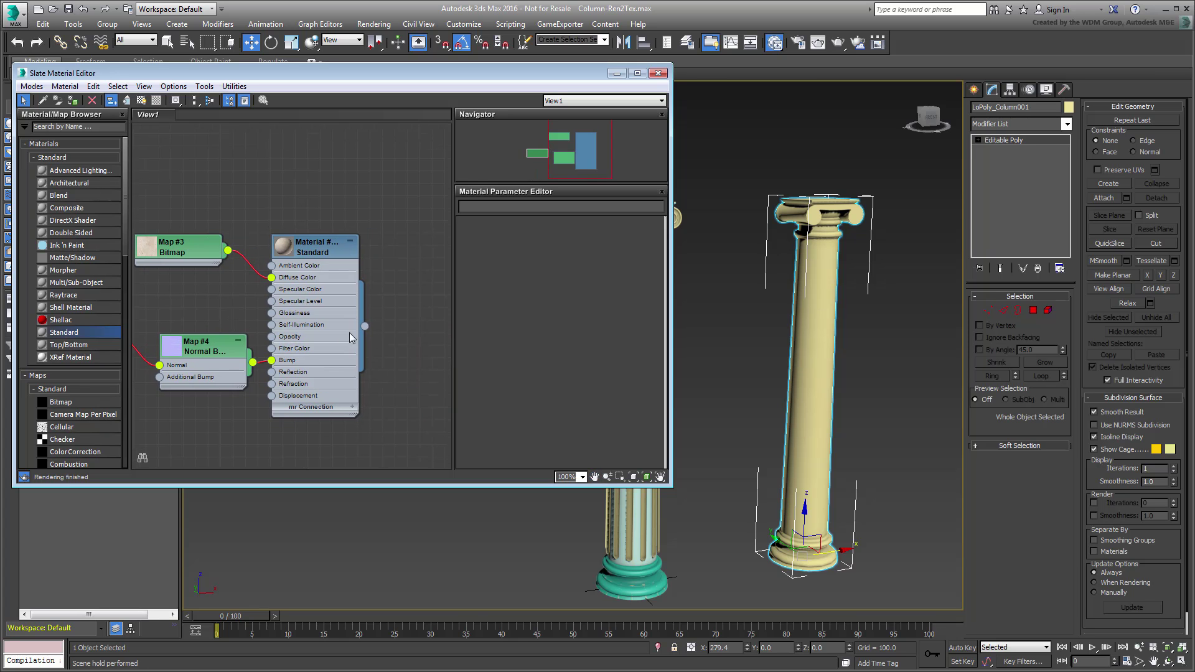
left_click_drag(366, 326, 810, 386)
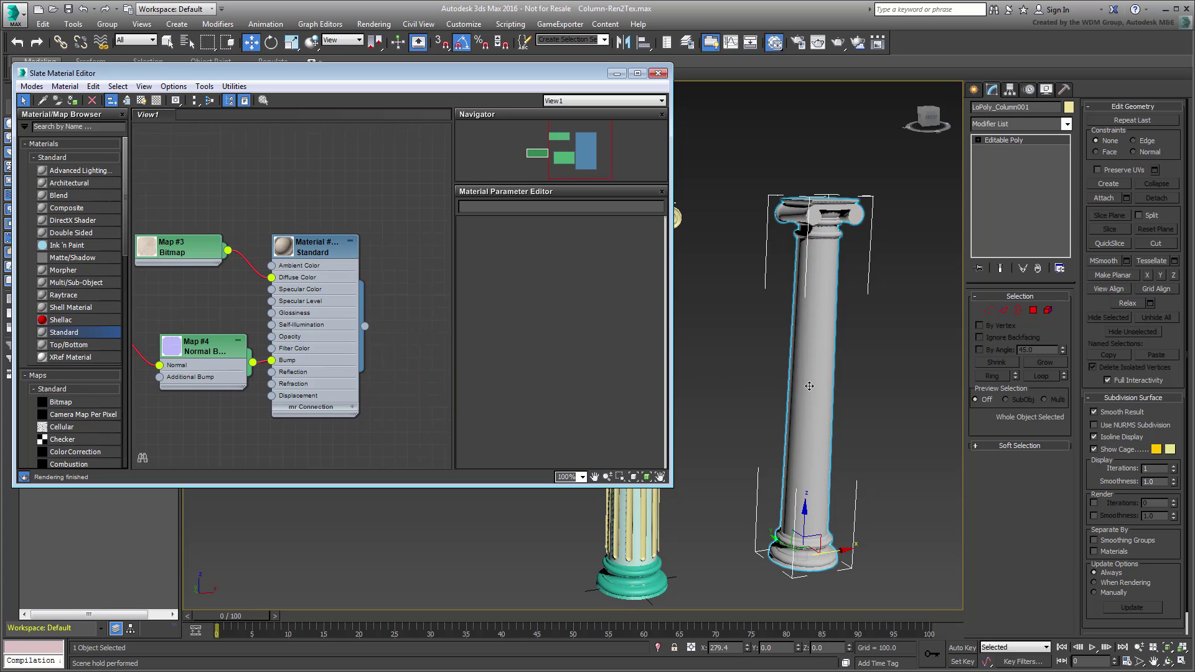
scroll(852, 473, "up", 4)
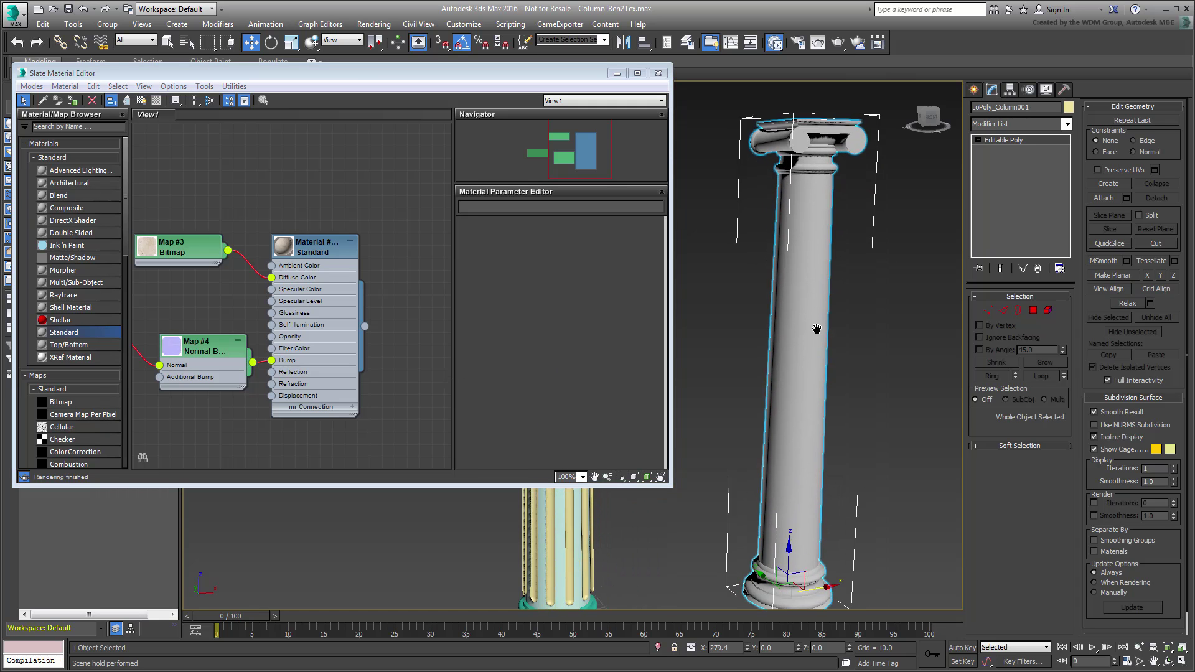
- Open the Standard material's parameters and display the material with its maps on the column copy in the viewport
left_click(316, 255)
double_click(316, 255)
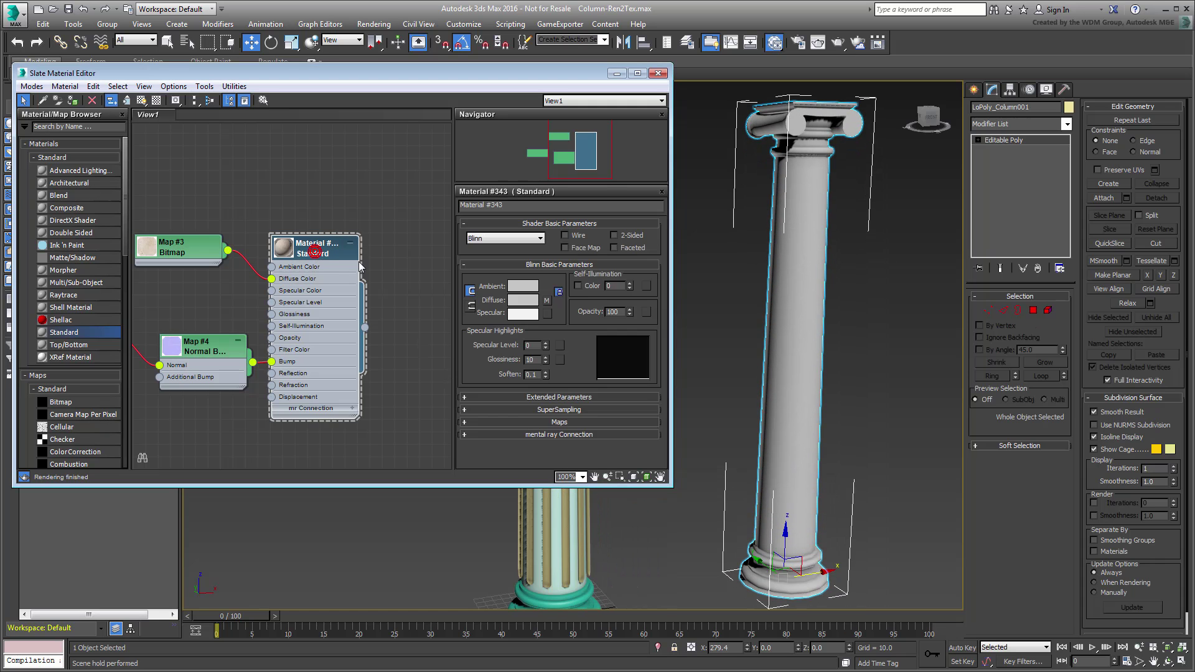
left_click(143, 101)
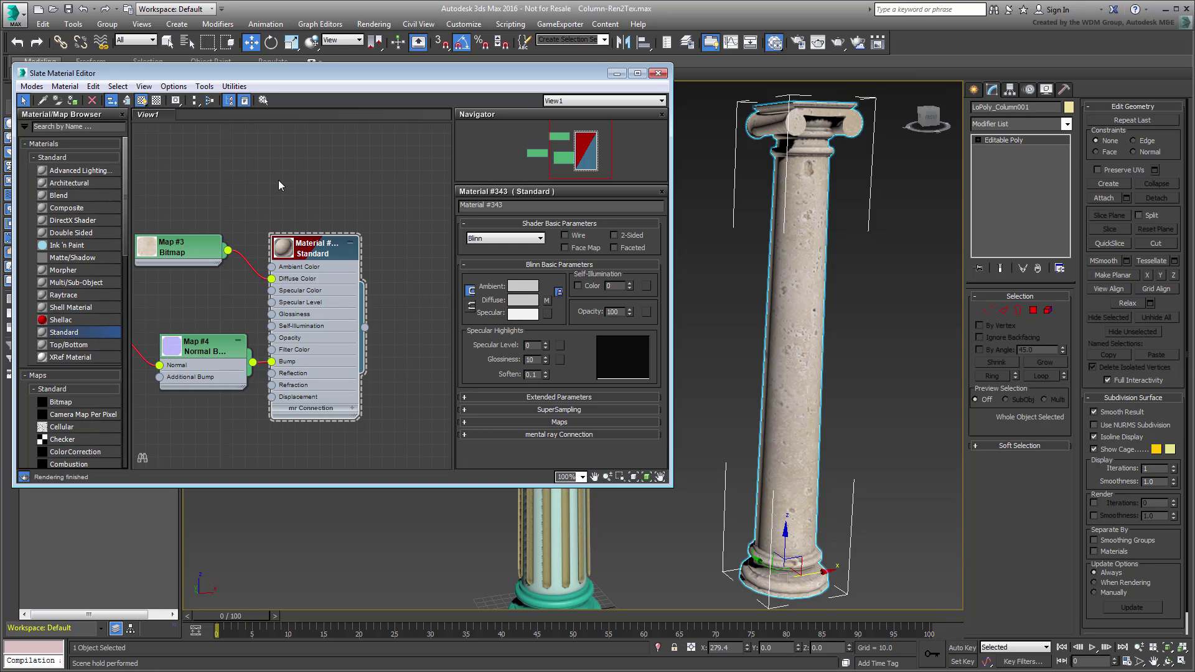
left_click(142, 102)
left_click_drag(141, 102, 143, 135)
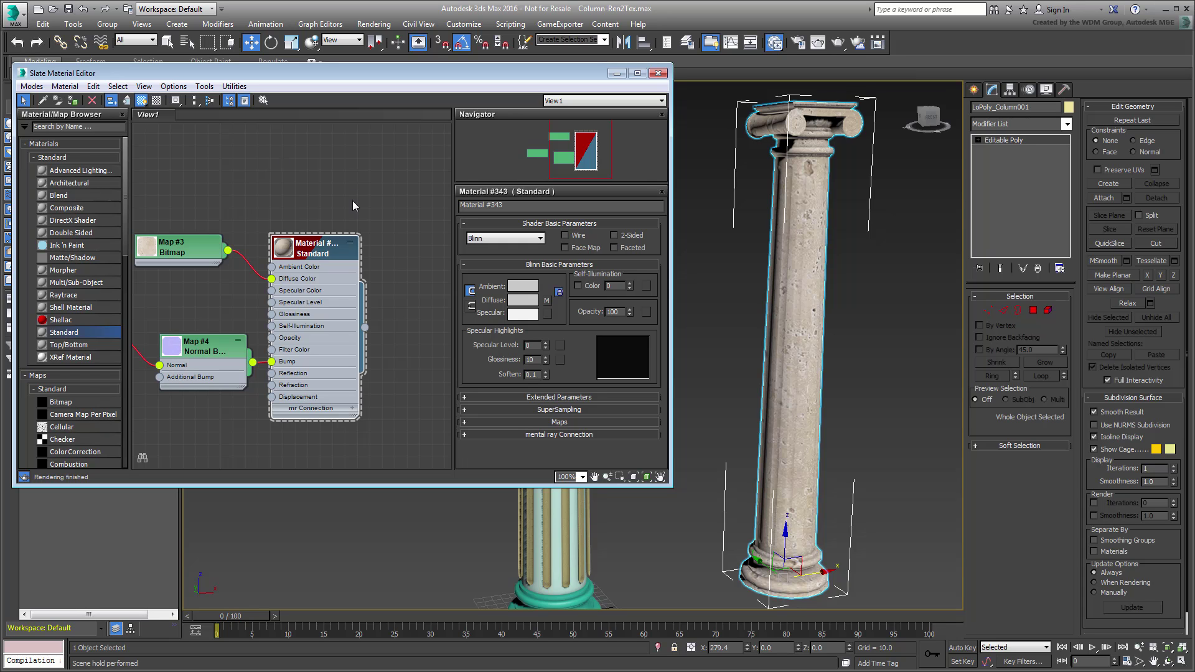
- Set the Bump amount to 200 in the material's Maps settings
left_click(554, 422)
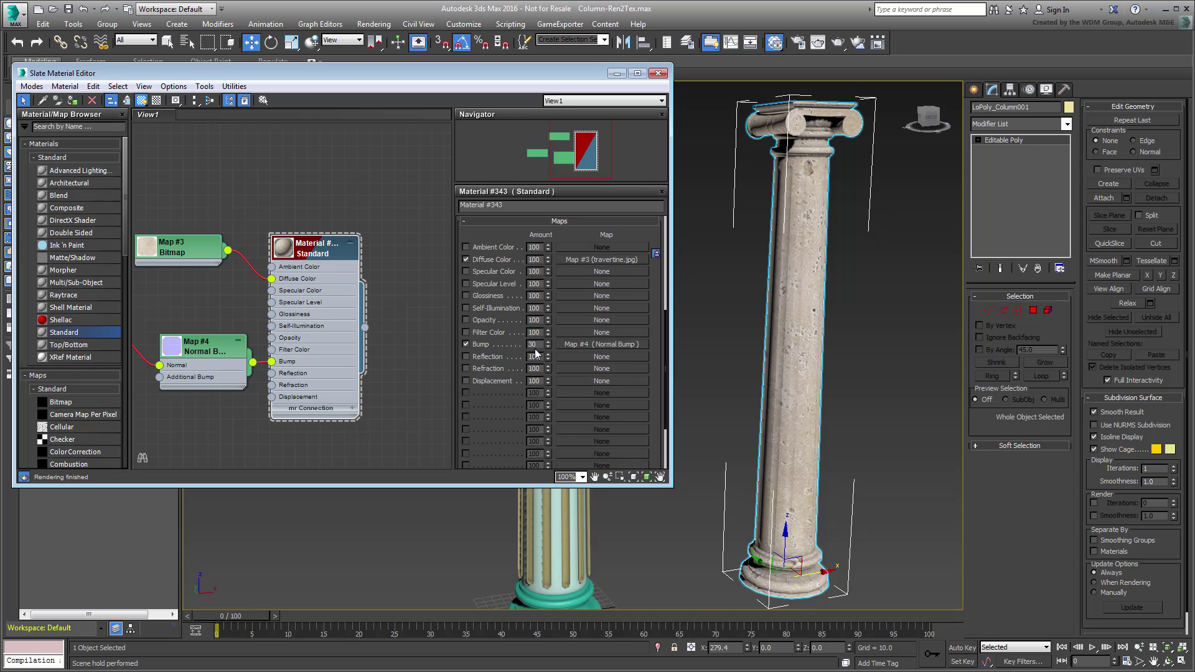
type("200")
key("Return")
middle_click_drag(750, 404, 775, 389, "alt")
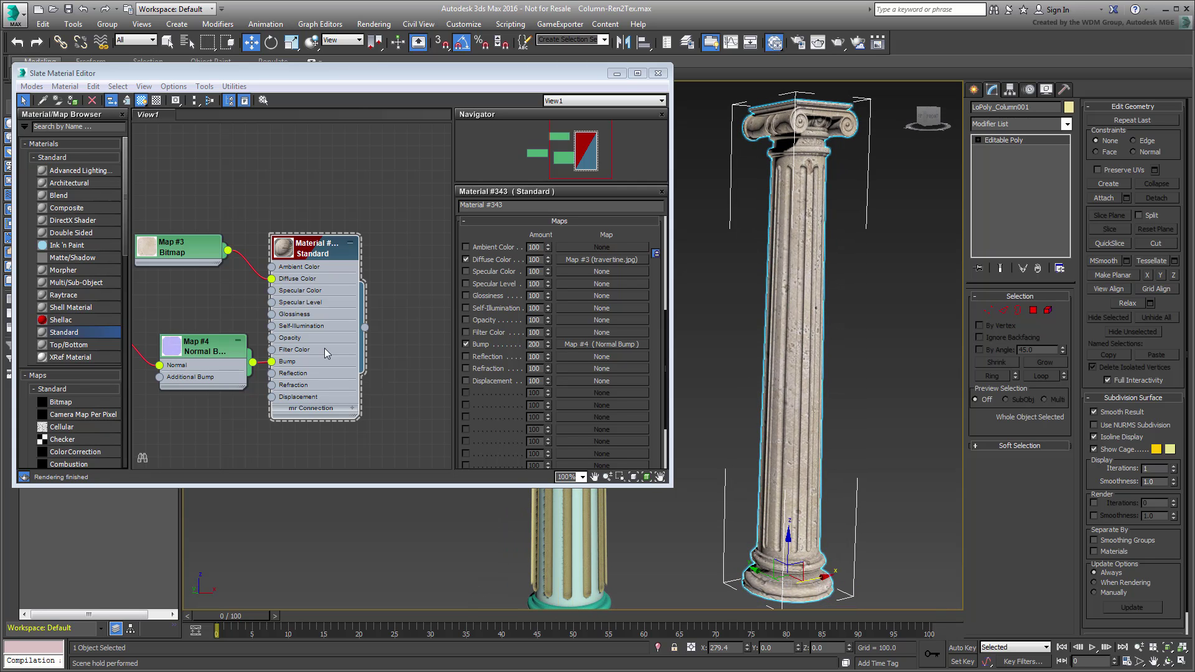
- Set the travertine bitmap's tiling to 2.5 in both U and V
double_click(204, 258)
double_click(554, 283)
type("2.5")
key("Tab")
type("2.5")
key("Return")
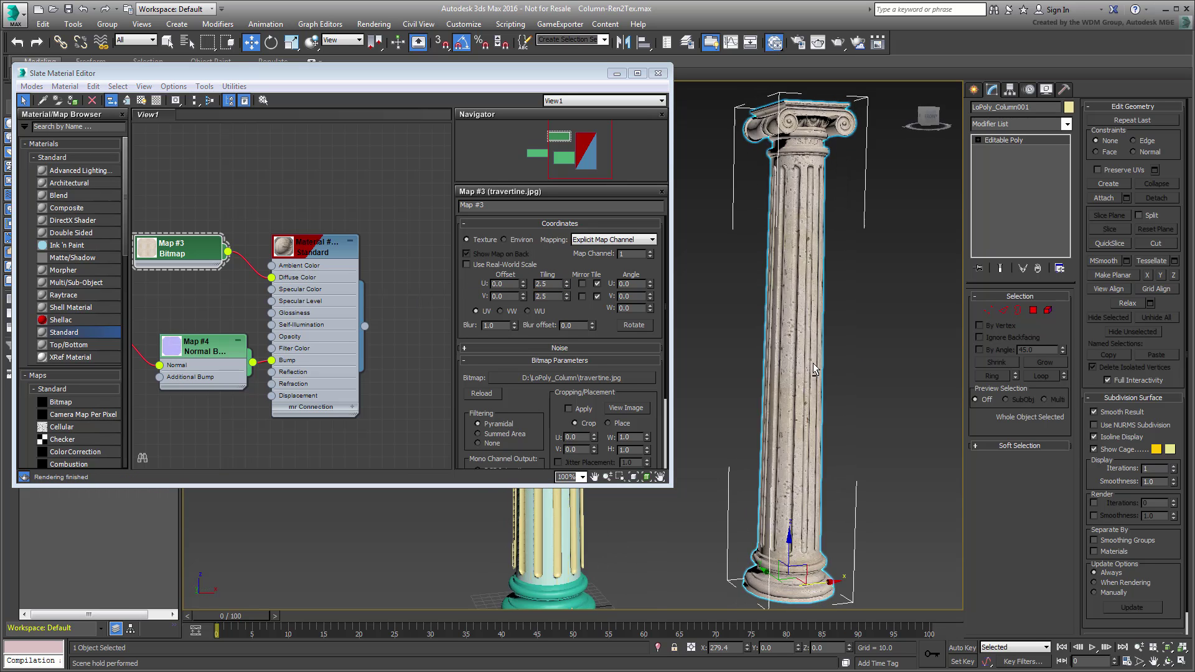
- Connect the travertine bitmap to the Additional Bump input of the Normal Bump map
scroll(410, 374, "down", 2)
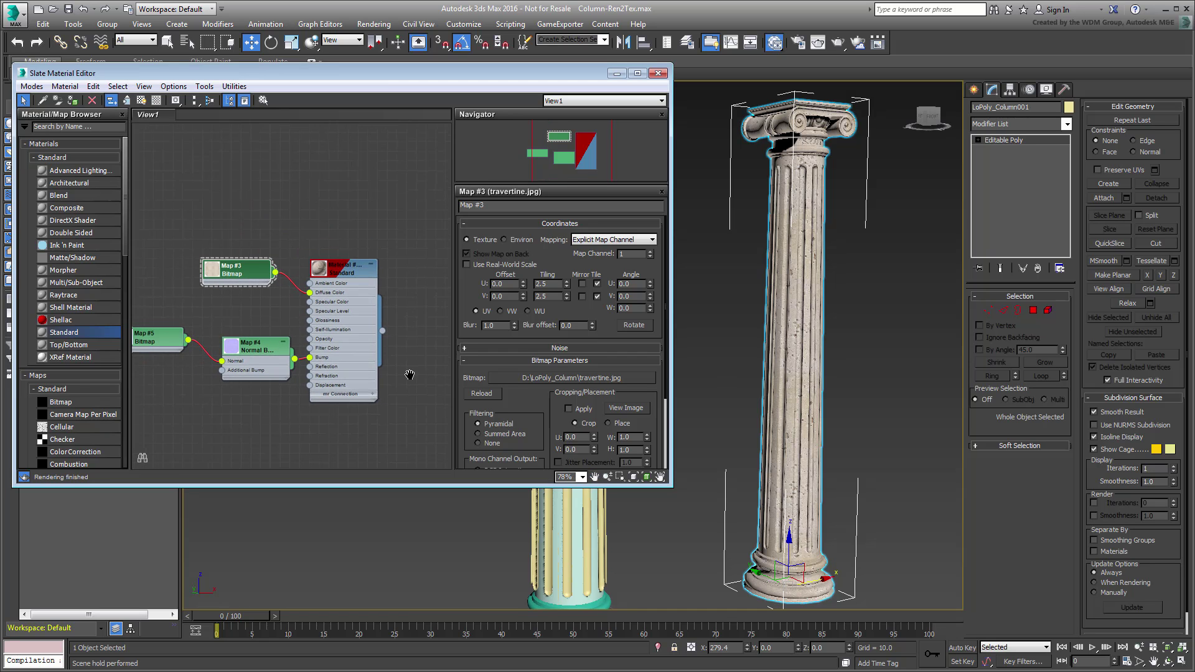
middle_click_drag(410, 375, 435, 365)
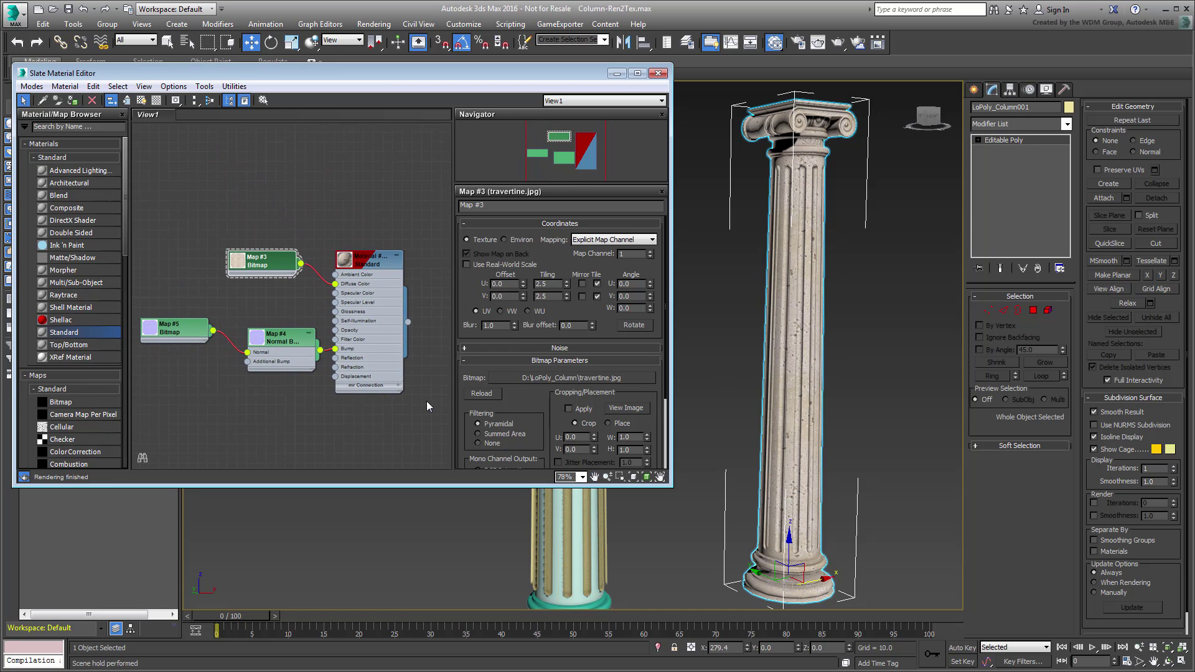
scroll(812, 292, "up", 5)
middle_click_drag(812, 292, 833, 271)
middle_click_drag(196, 366, 216, 327)
mouse_move(320, 226)
left_mouse_down()
mouse_move(321, 253)
mouse_move(268, 323)
left_mouse_up()
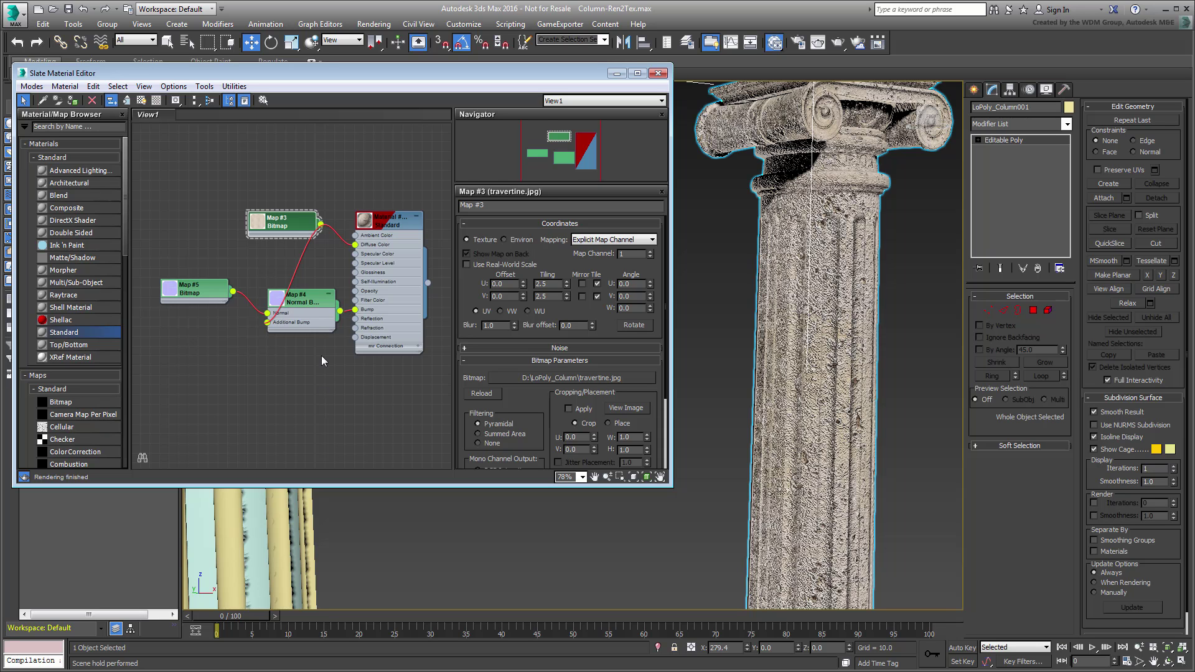
- Set the Additional Bump amount to 0.15 in the Normal Bump map's parameters
double_click(308, 296)
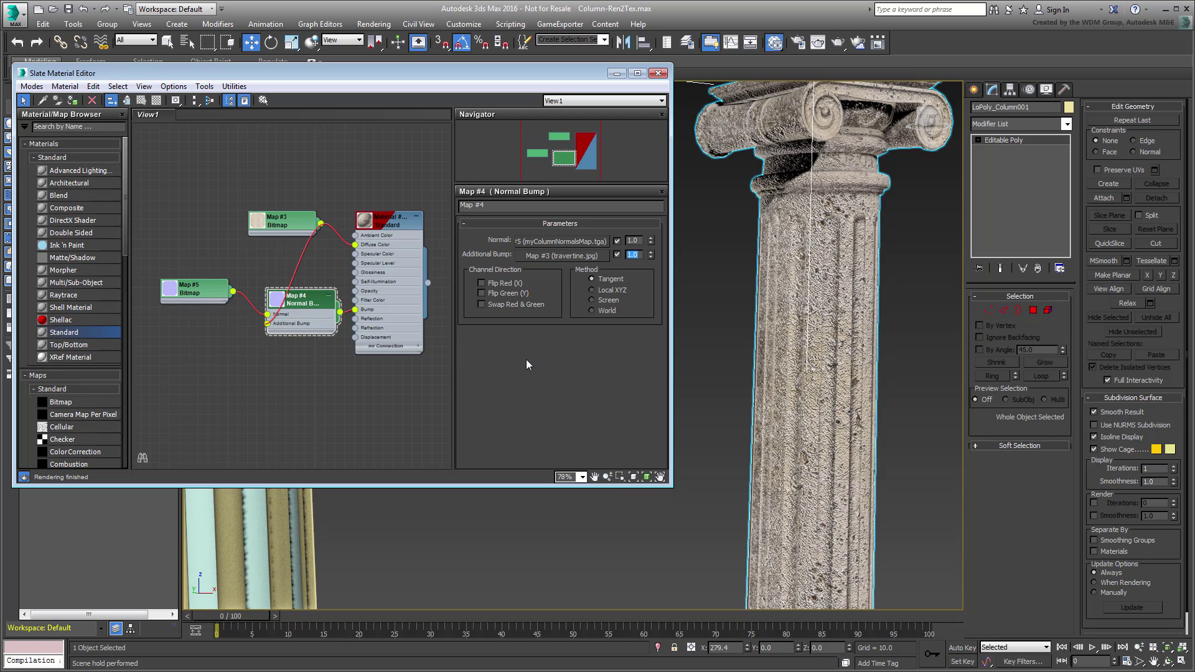
type("0.15")
key("Return")
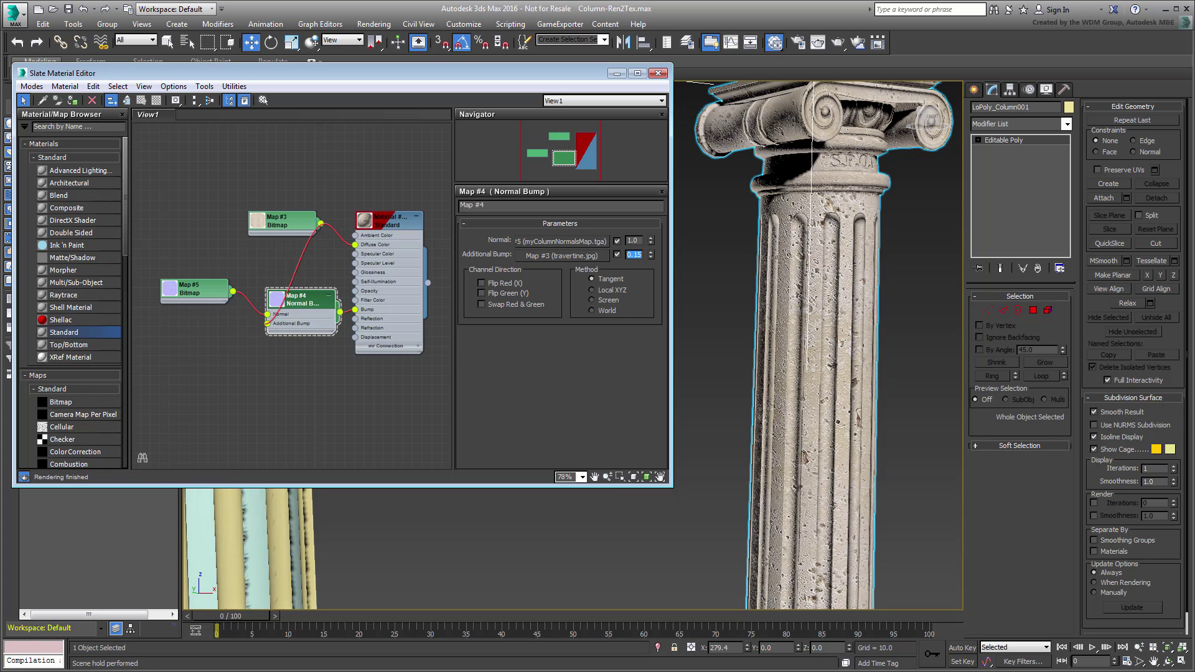
right_click(650, 255)
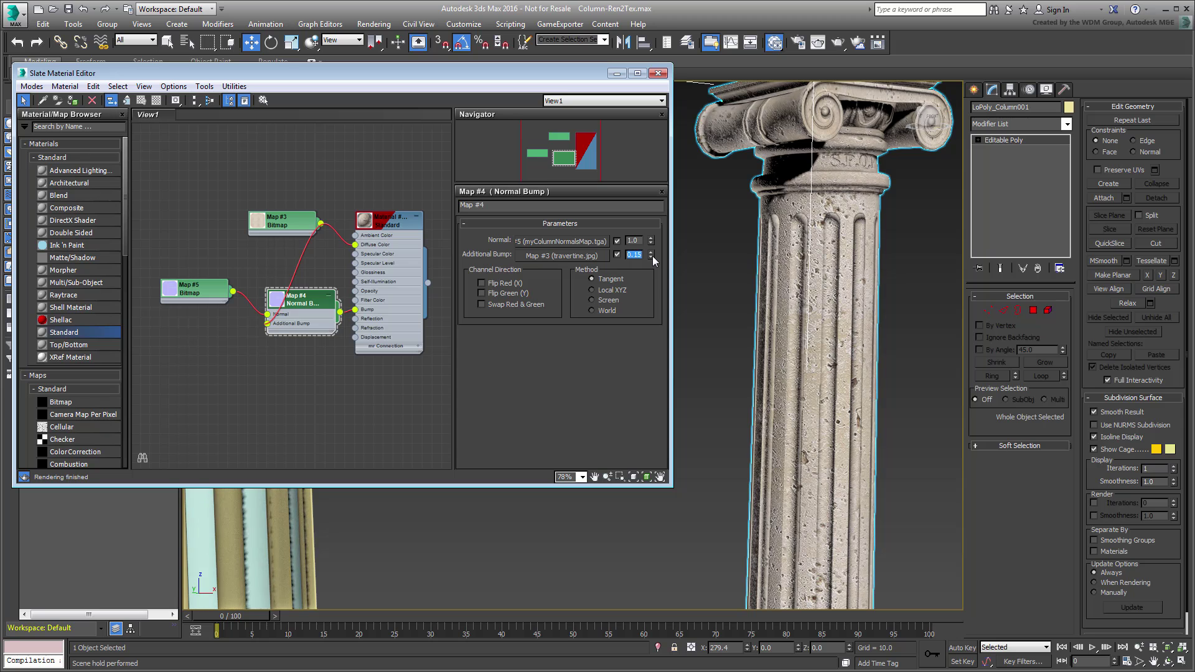
type("0.15")
key("Return")
- Close the Slate Material Editor and deselect the textured column copy
left_click(658, 74)
scroll(644, 363, "down", 10)
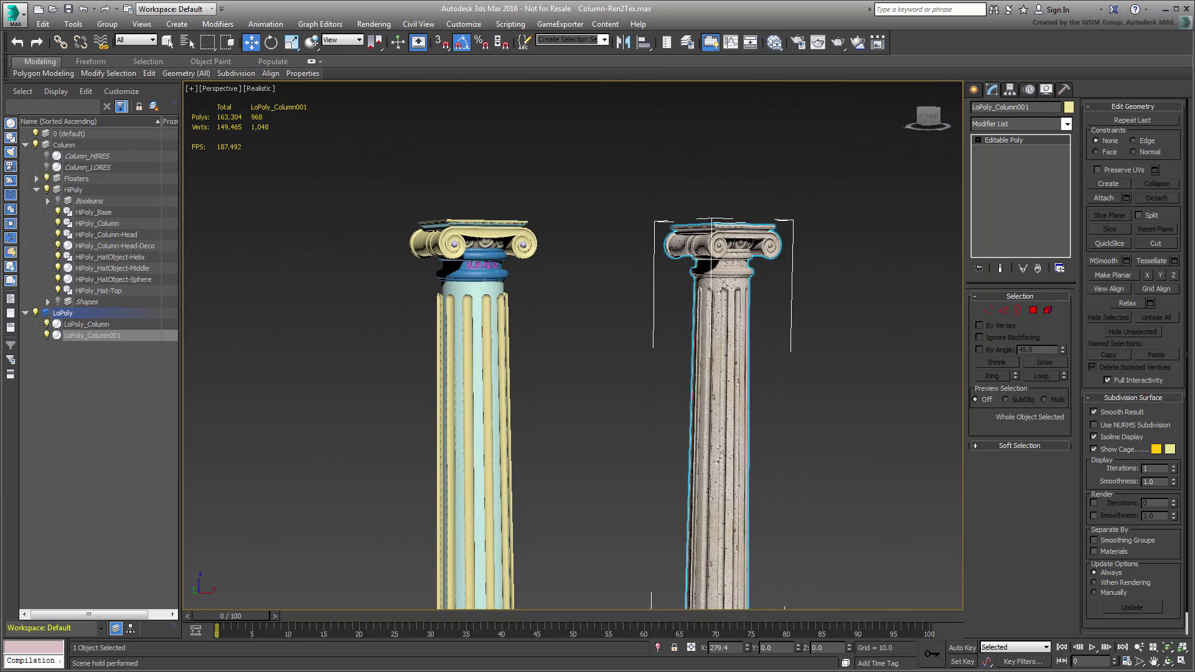
middle_click_drag(626, 473, 584, 350)
left_click(852, 394)
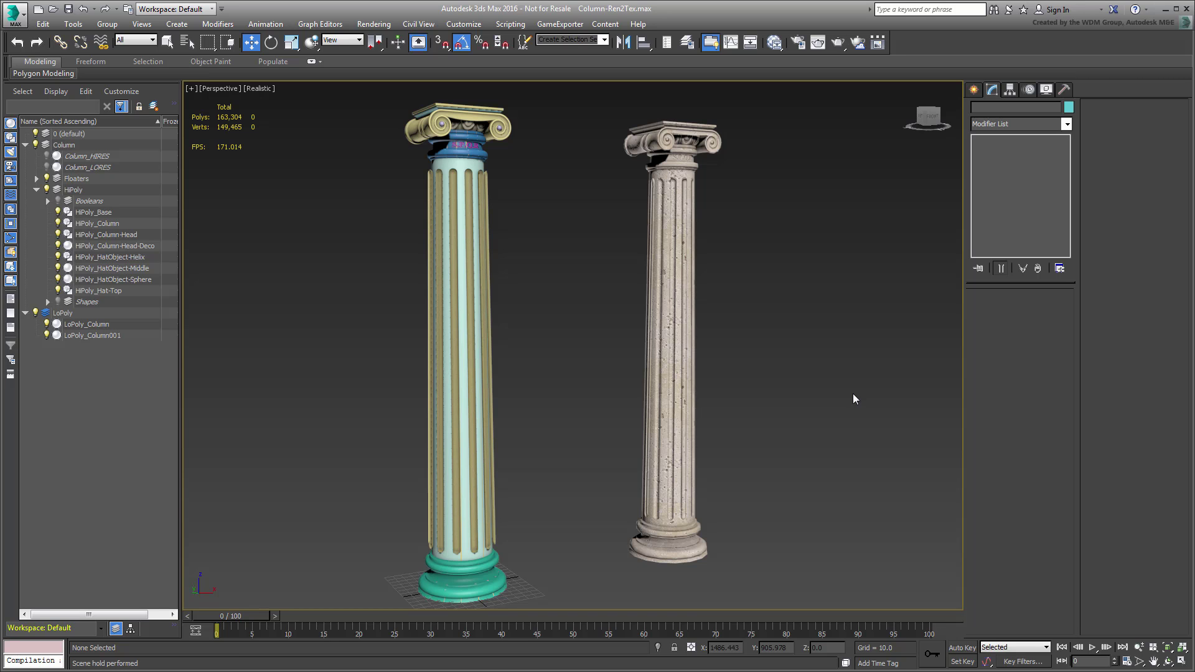
middle_click_drag(774, 375, 722, 365, "alt")
- Create a Standard Omni light on the ground beside the textured column
left_click(974, 89)
left_click(1008, 109)
left_click(1005, 126)
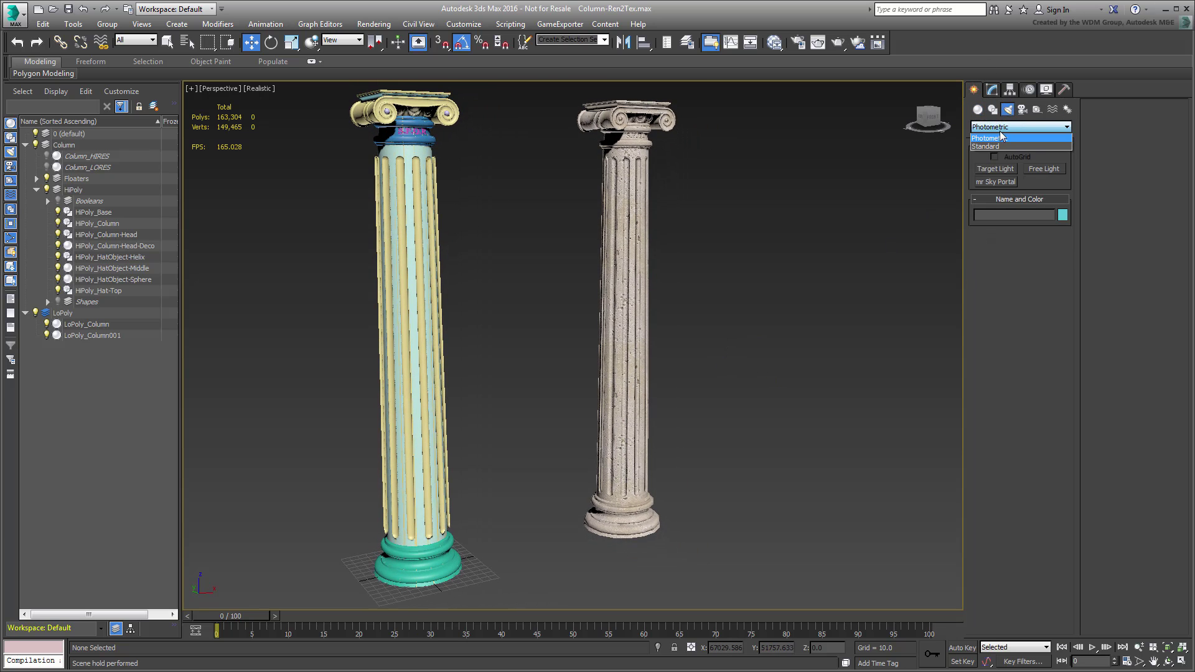
left_click(994, 145)
left_click(995, 196)
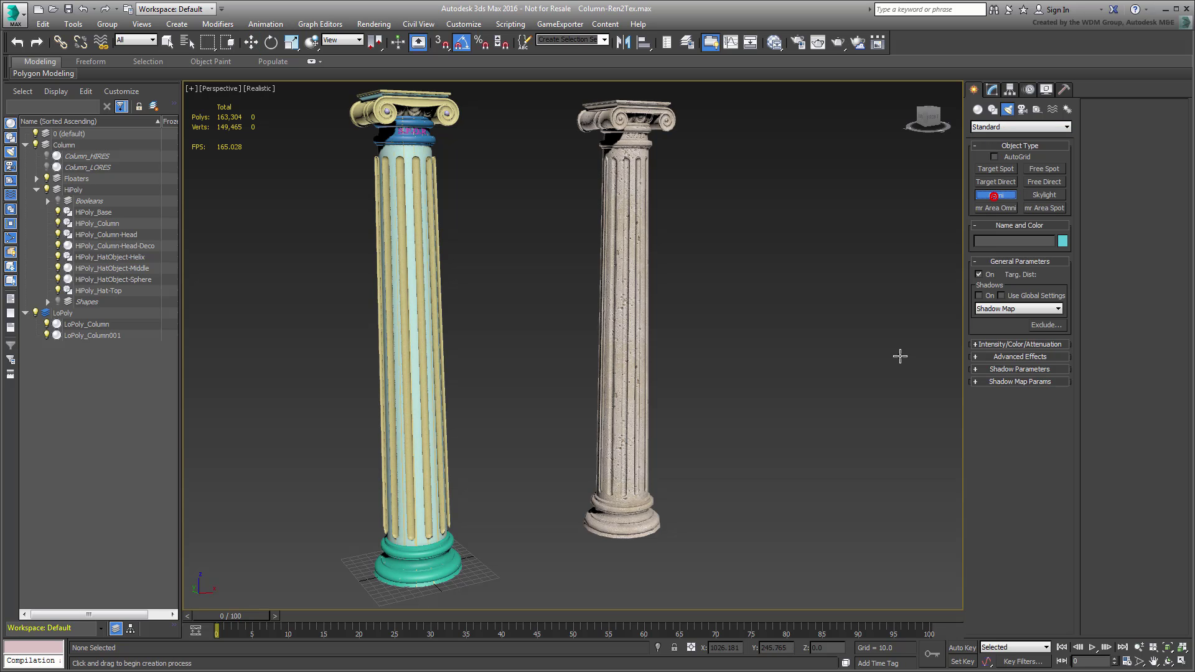
left_click(811, 553)
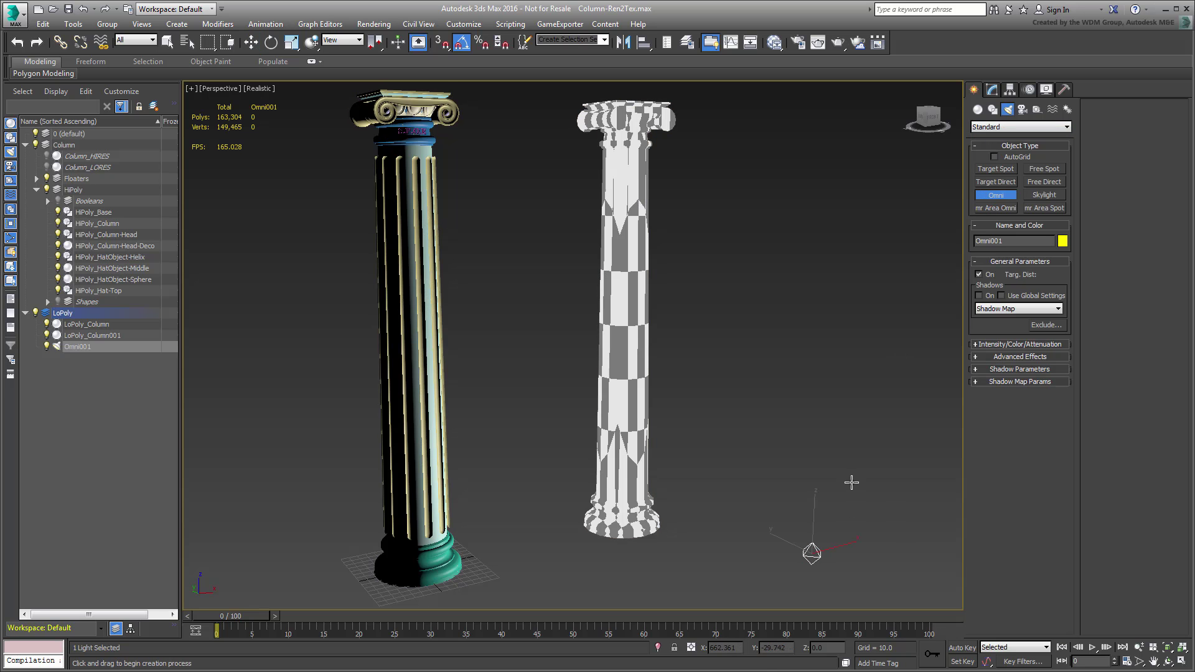
- Raise the Omni light and move it near the textured column to examine the normal-map shading, and delete the light
key("w")
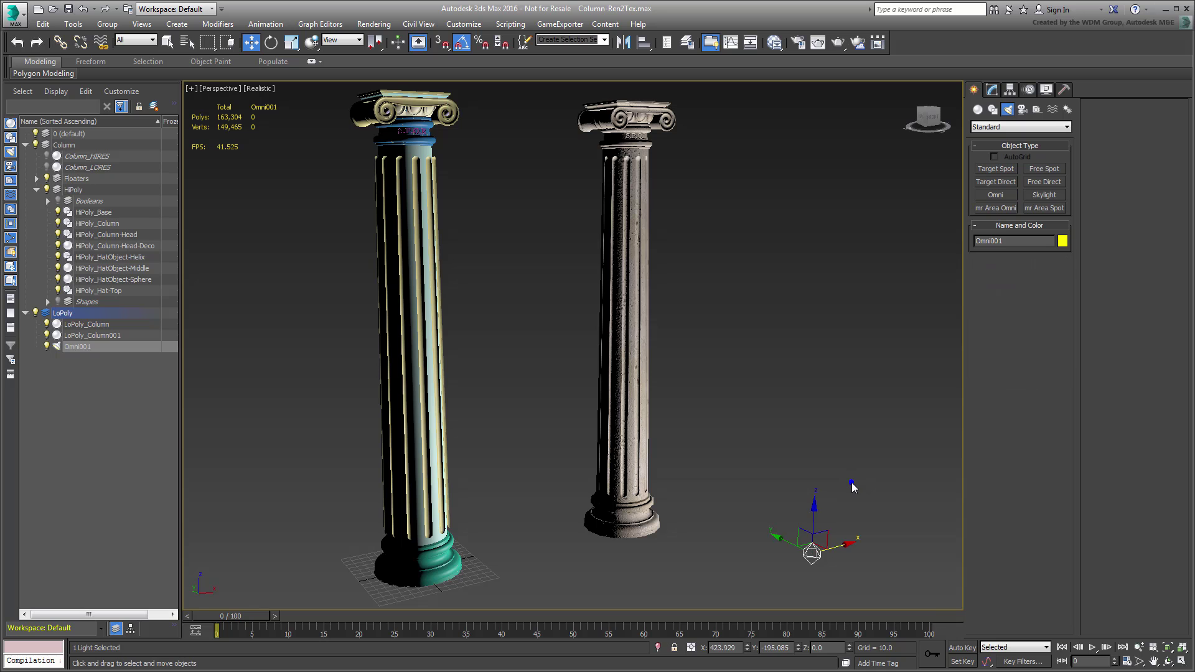
left_click_drag(826, 529, 690, 171)
middle_click_drag(691, 171, 691, 199, "alt")
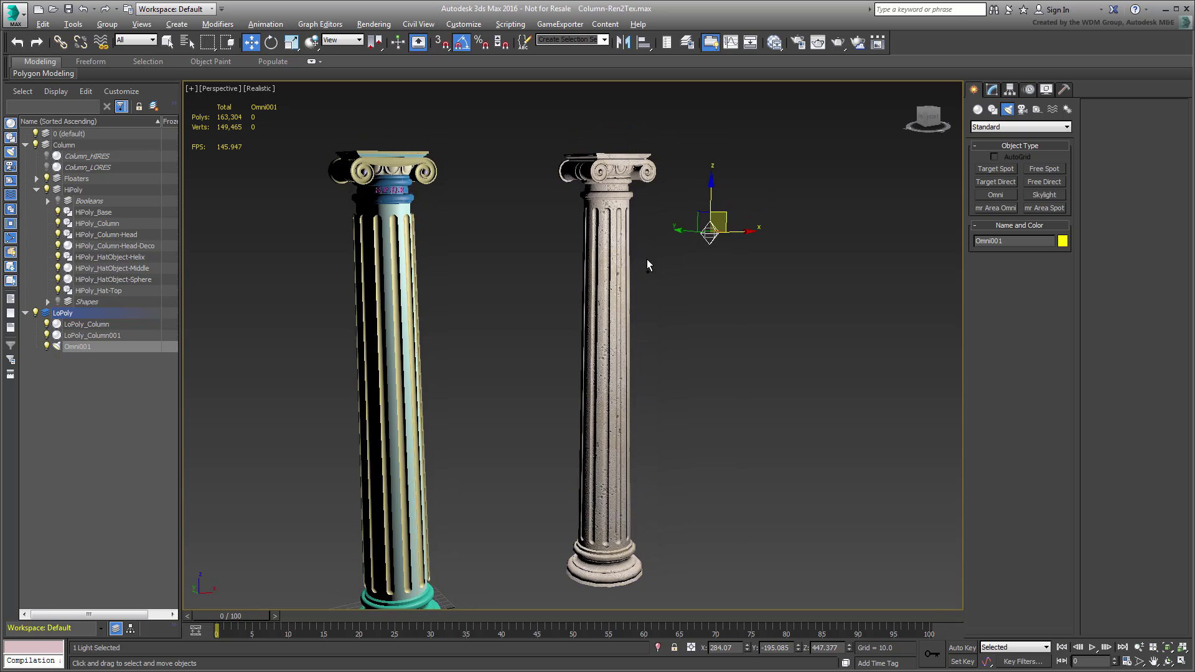
scroll(690, 200, "up", 5)
scroll(664, 226, "down", 3)
left_click_drag(791, 274, 851, 464)
scroll(659, 318, "down", 4)
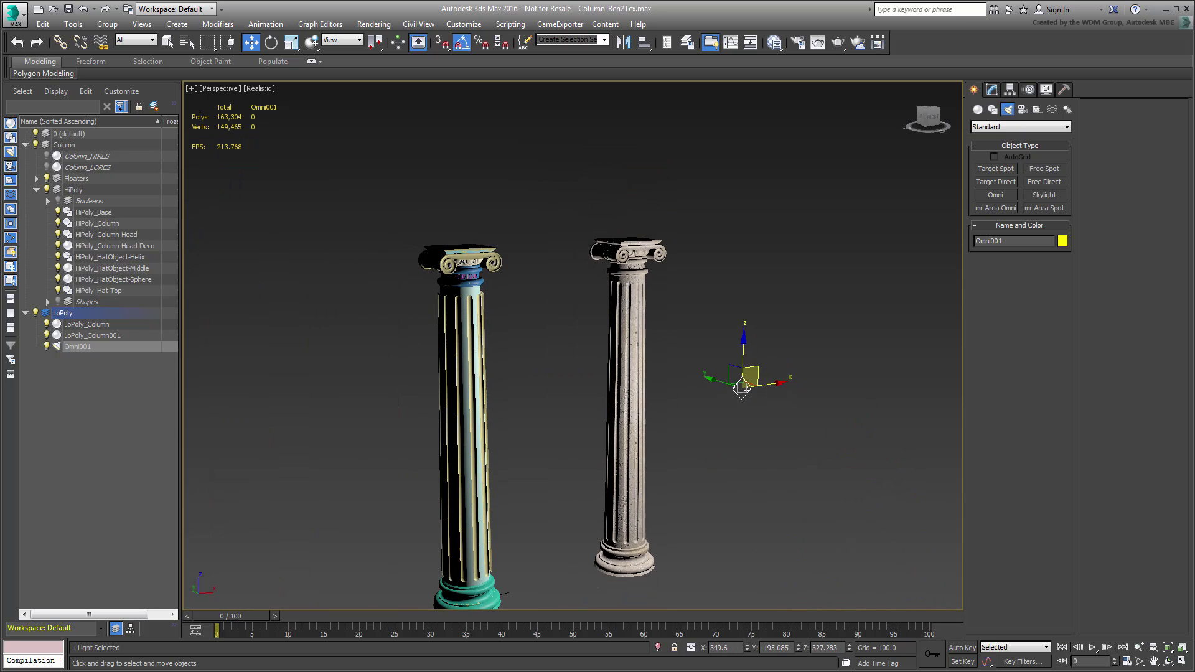
middle_click_drag(656, 361, 728, 336)
key("Delete")
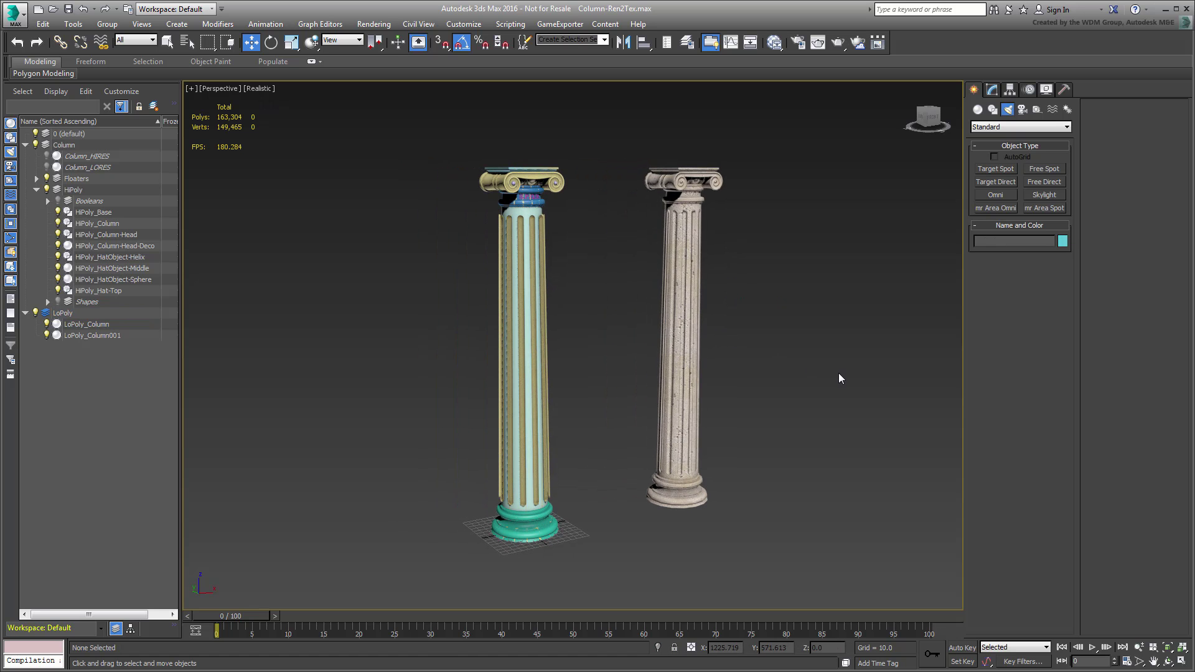
- Show Column_HIRES and hide the HiPoly layer, the LoPoly_Column object and the Floaters layer
left_click(46, 157)
left_click(46, 190)
left_click(47, 325)
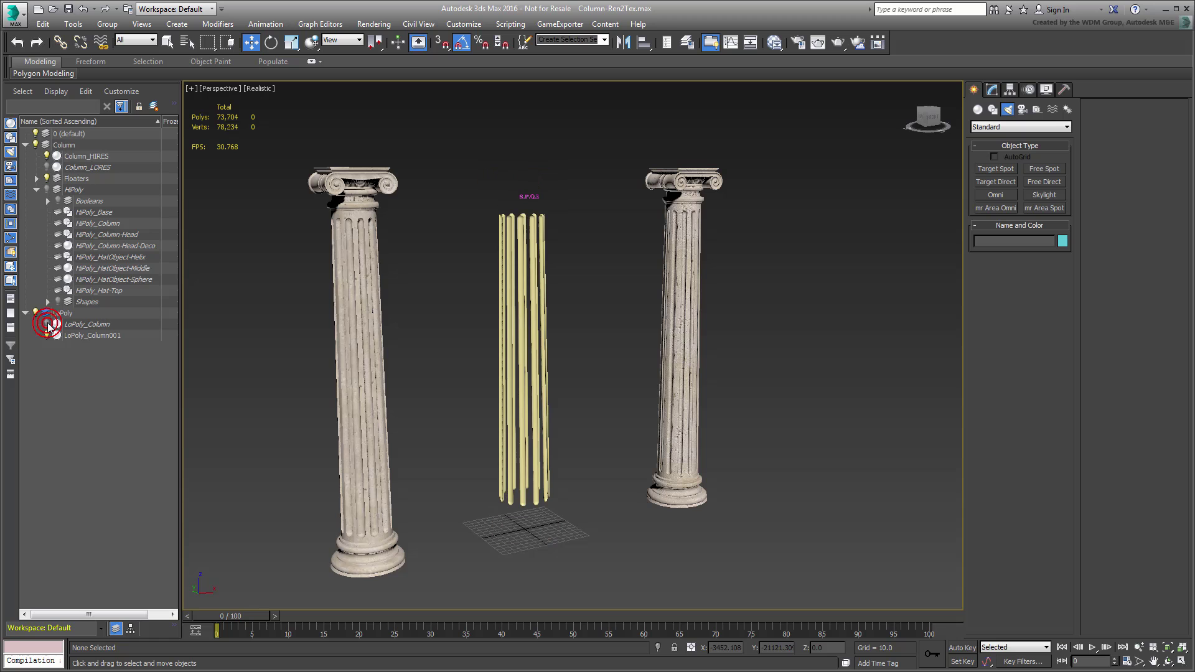
left_click(47, 178)
scroll(546, 386, "down", 2)
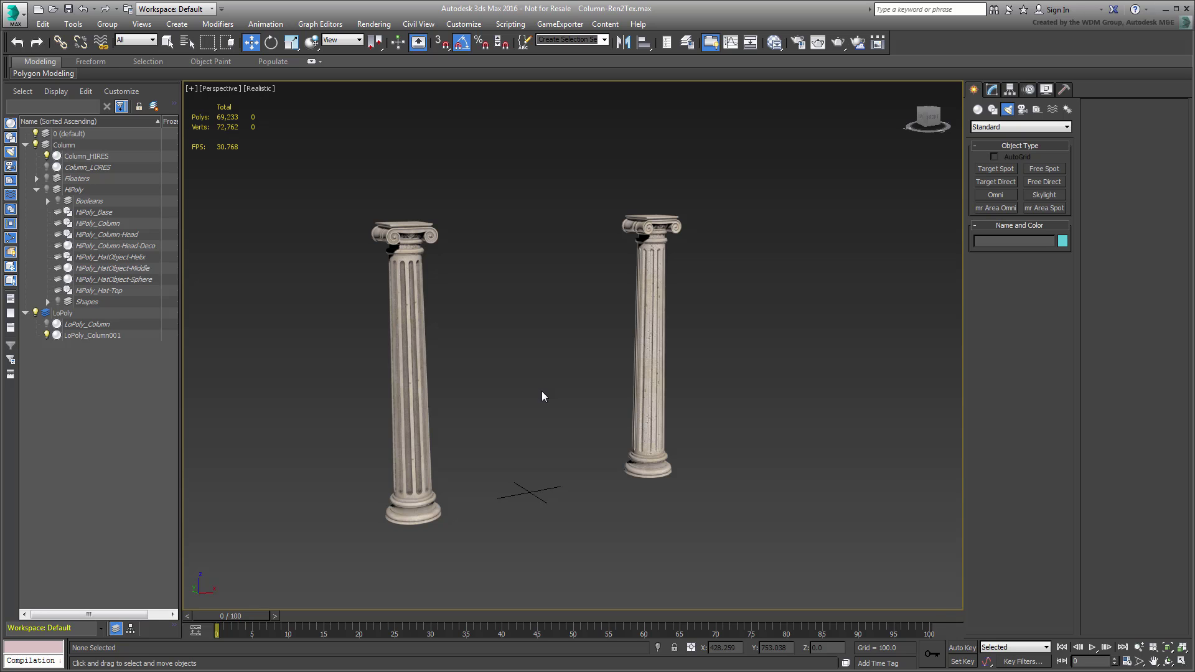
- Move LoPoly_Column001 along X to about -4.8, closer to the high-resolution column
mouse_move(545, 382)
middle_mouse_down("alt")
mouse_move(513, 380)
mouse_move(552, 386)
middle_mouse_up("alt")
left_click(659, 416)
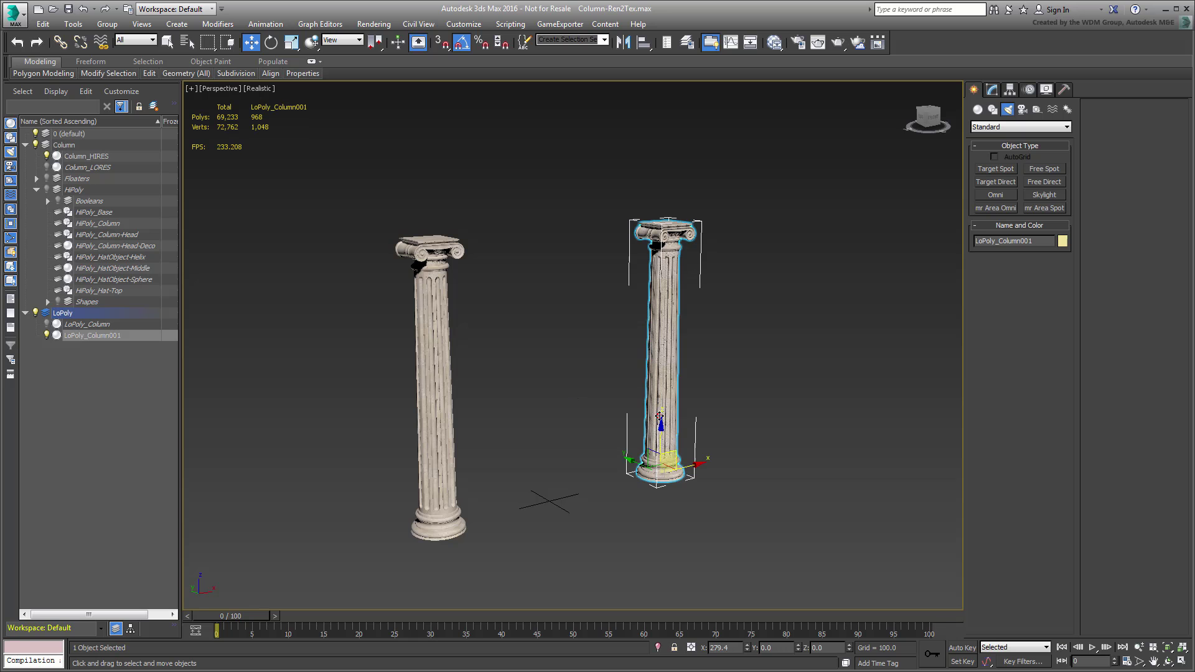
left_click_drag(691, 465, 578, 499)
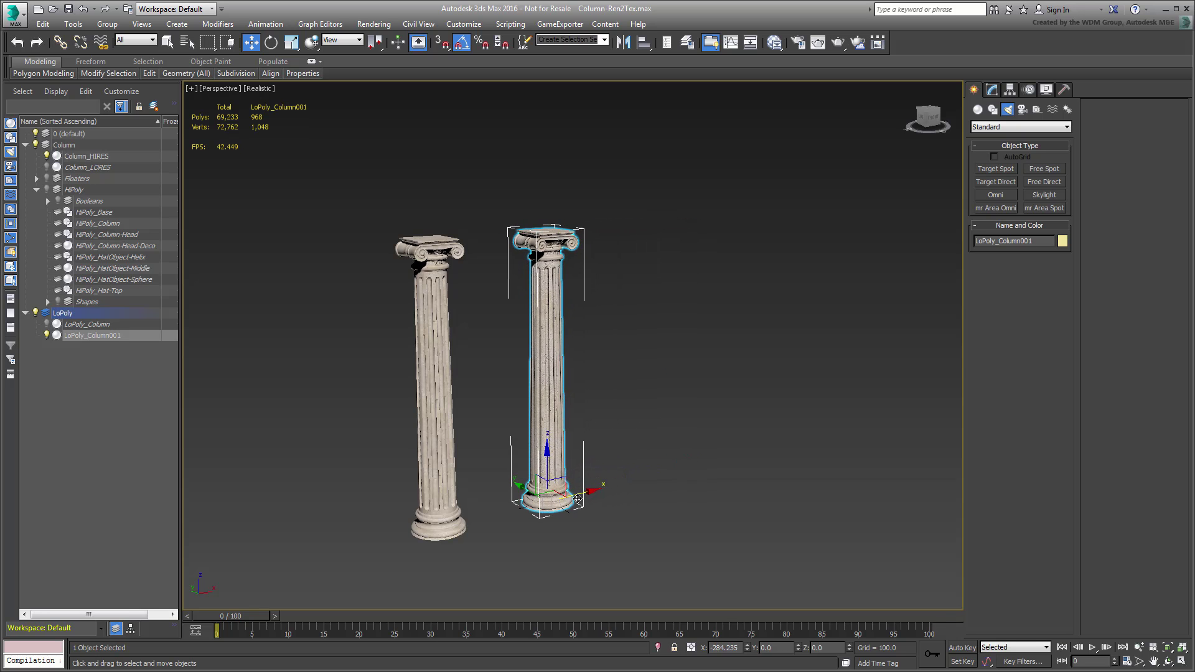
scroll(483, 468, "up", 5)
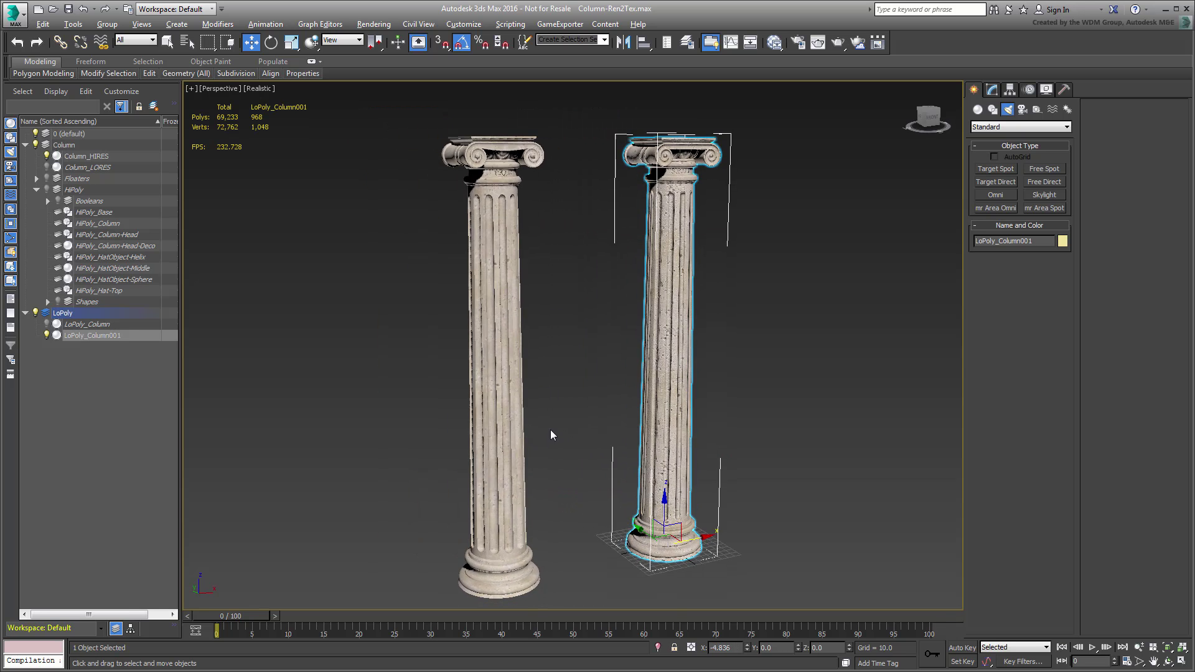
- Compare the polygon counts and appearance of Column_HIRES and LoPoly_Column001, and clear the selection
mouse_move(734, 443)
middle_mouse_down("alt")
mouse_move(667, 449)
mouse_move(899, 450)
mouse_move(730, 447)
mouse_move(734, 458)
mouse_move(743, 449)
middle_mouse_up("alt")
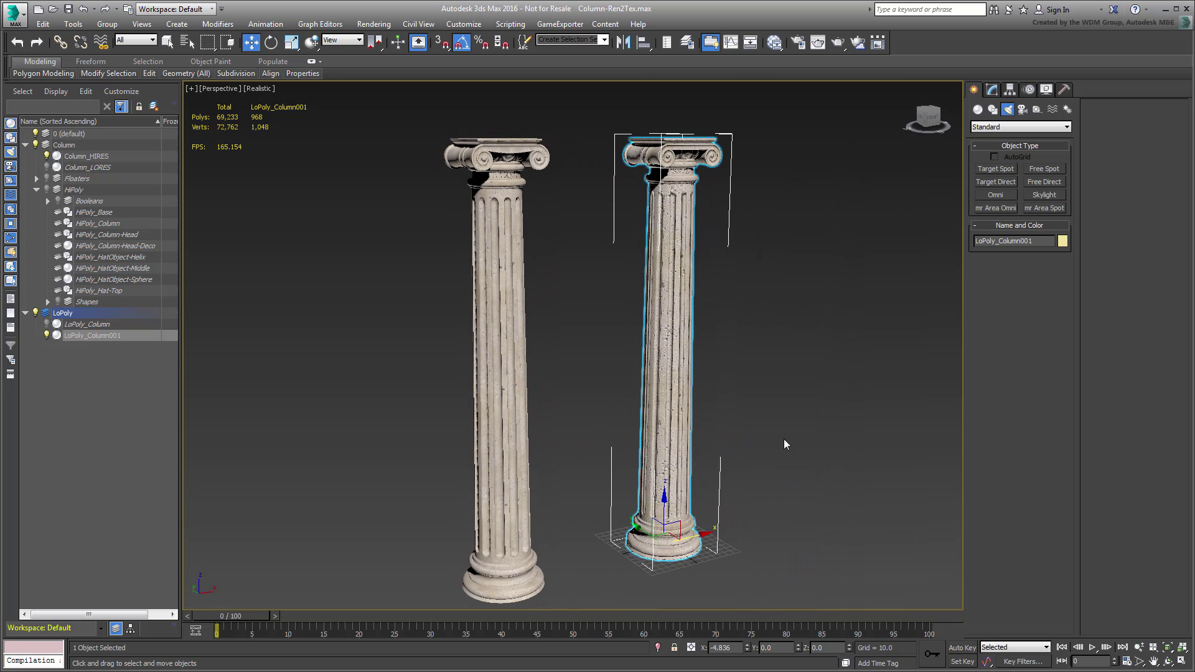
left_click(503, 414)
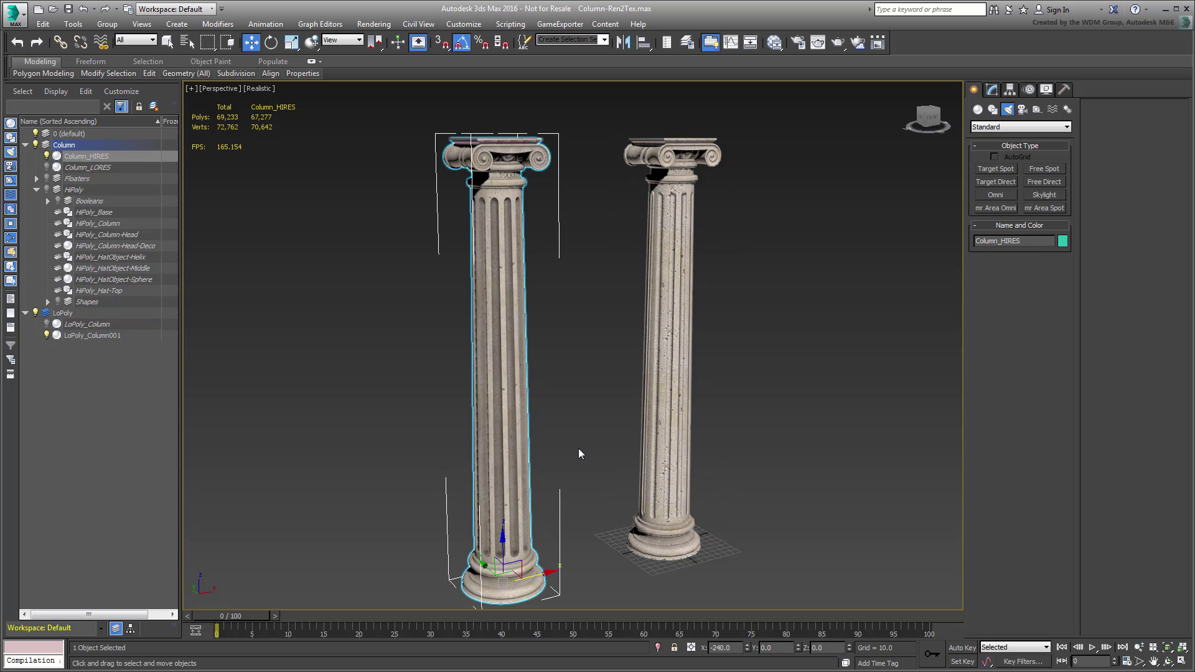
left_click(667, 376)
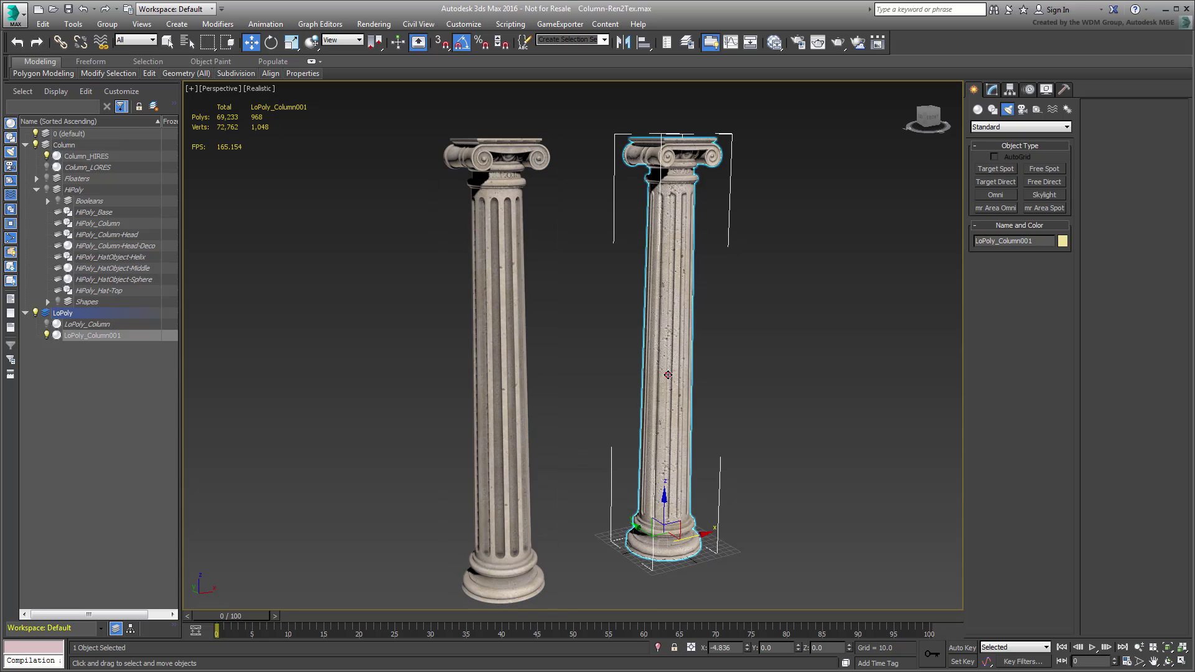
left_click(770, 381)
mouse_move(770, 381)
middle_mouse_down("alt")
mouse_move(719, 399)
mouse_move(752, 398)
mouse_move(764, 382)
mouse_move(747, 386)
middle_mouse_up("alt")
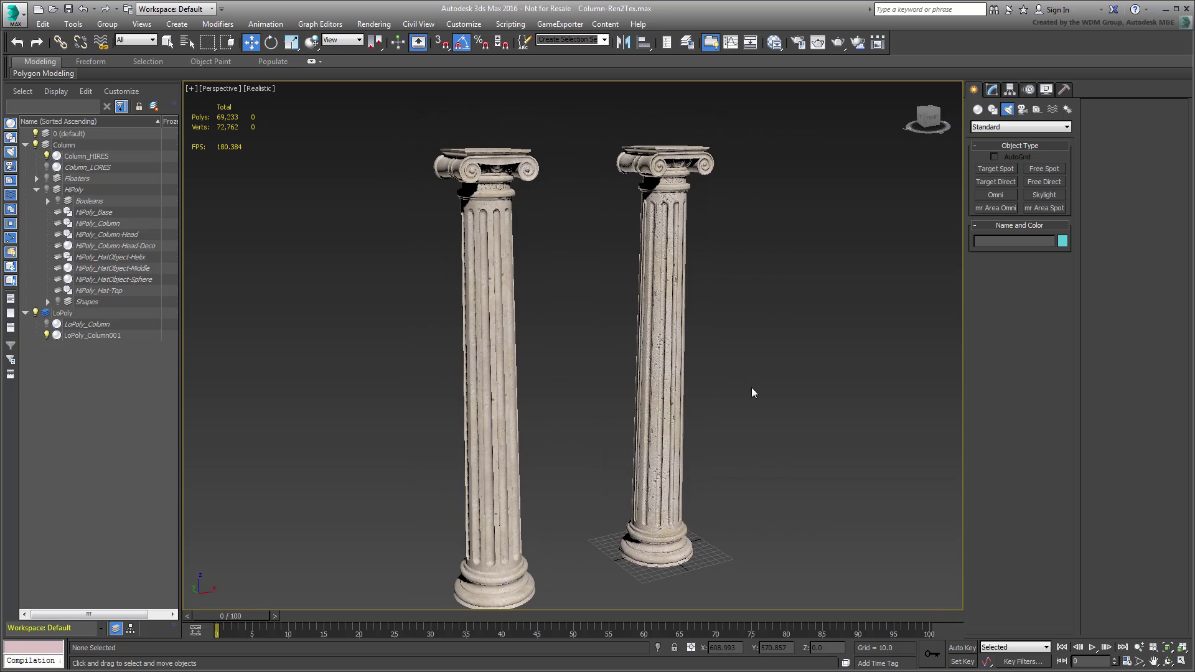